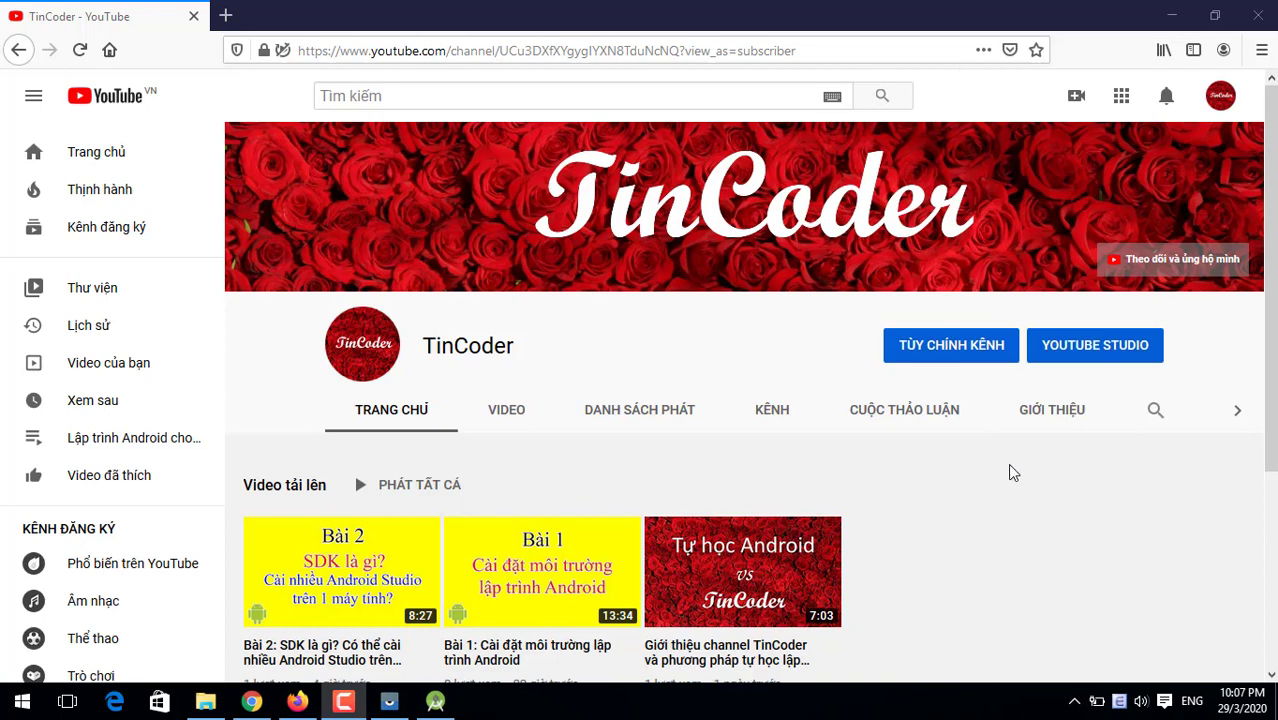
Switch to Android Studio and open the AVD Manager from its welcome window
mouse_move(625, 553)
left_click(435, 701)
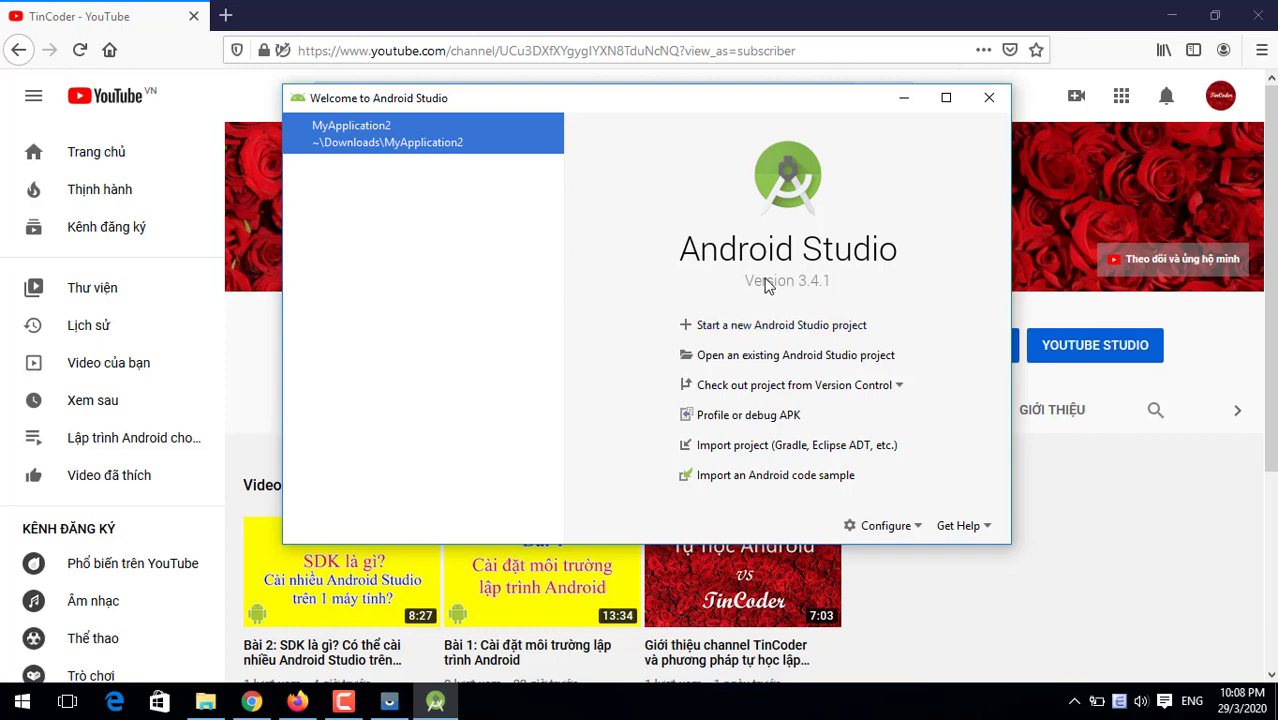
mouse_move(726, 100)
left_mouse_down()
mouse_move(779, 134)
mouse_move(739, 117)
left_mouse_up()
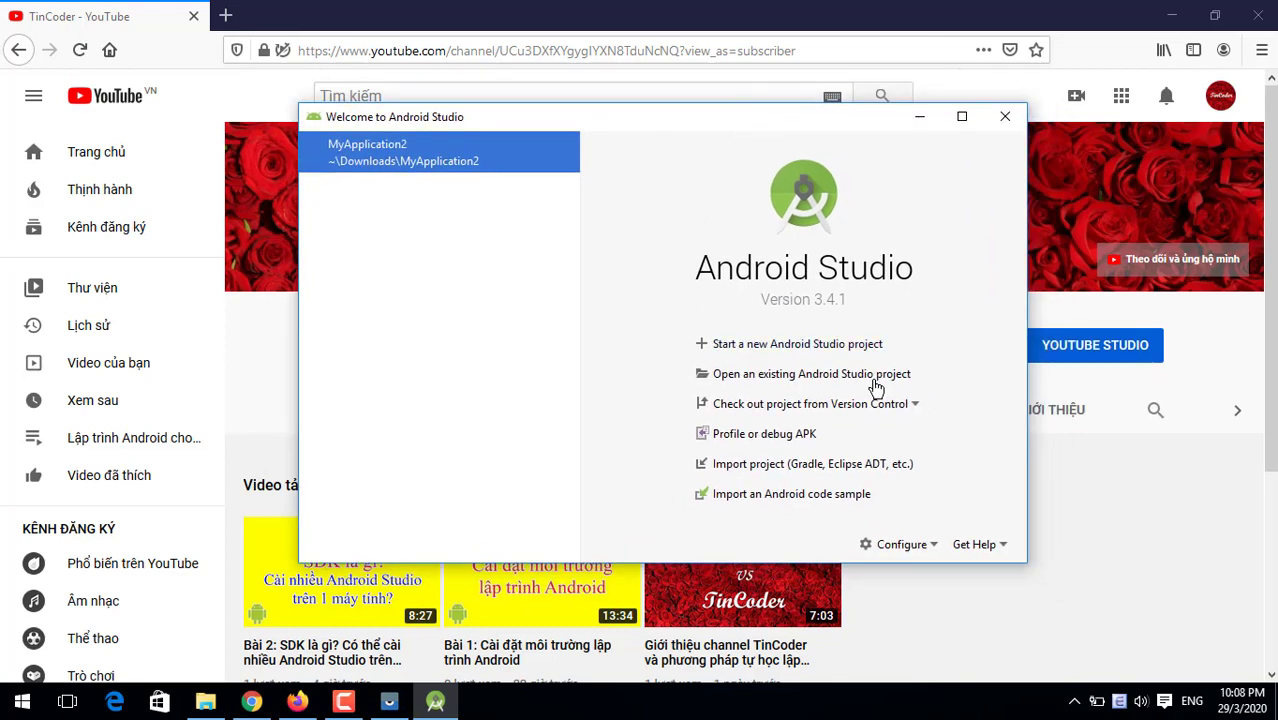
left_click(925, 545)
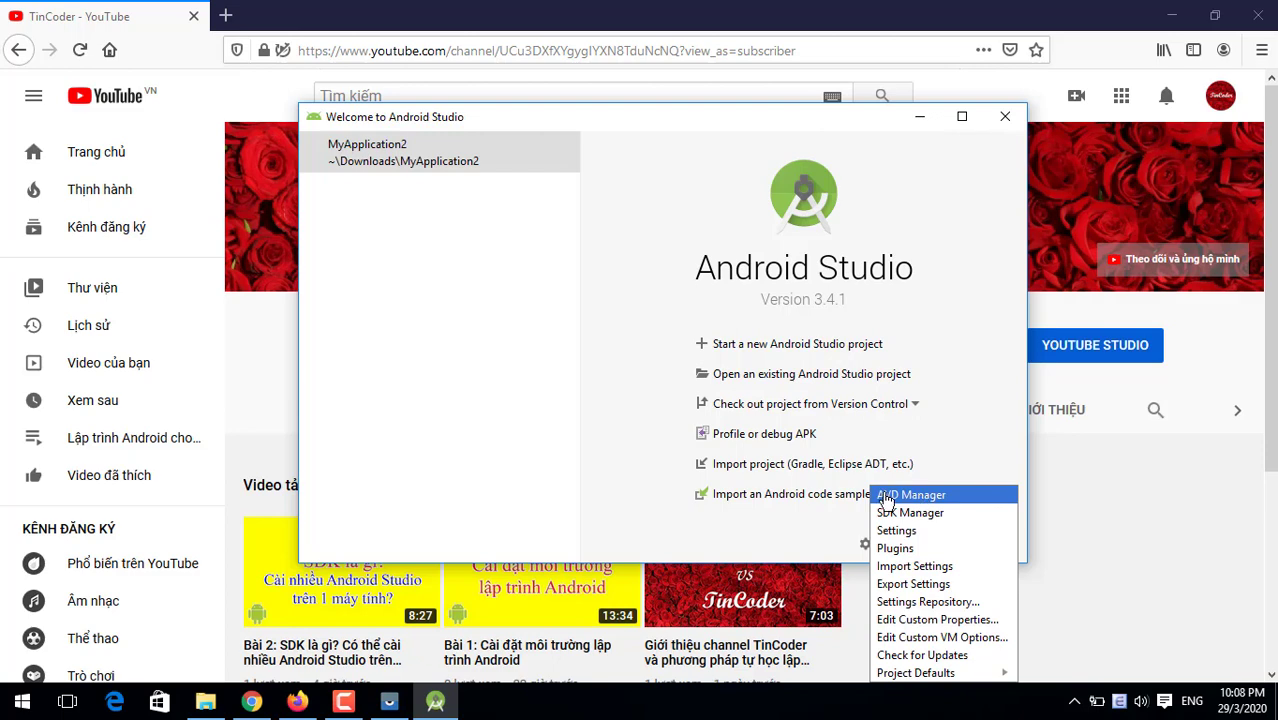
left_click(911, 496)
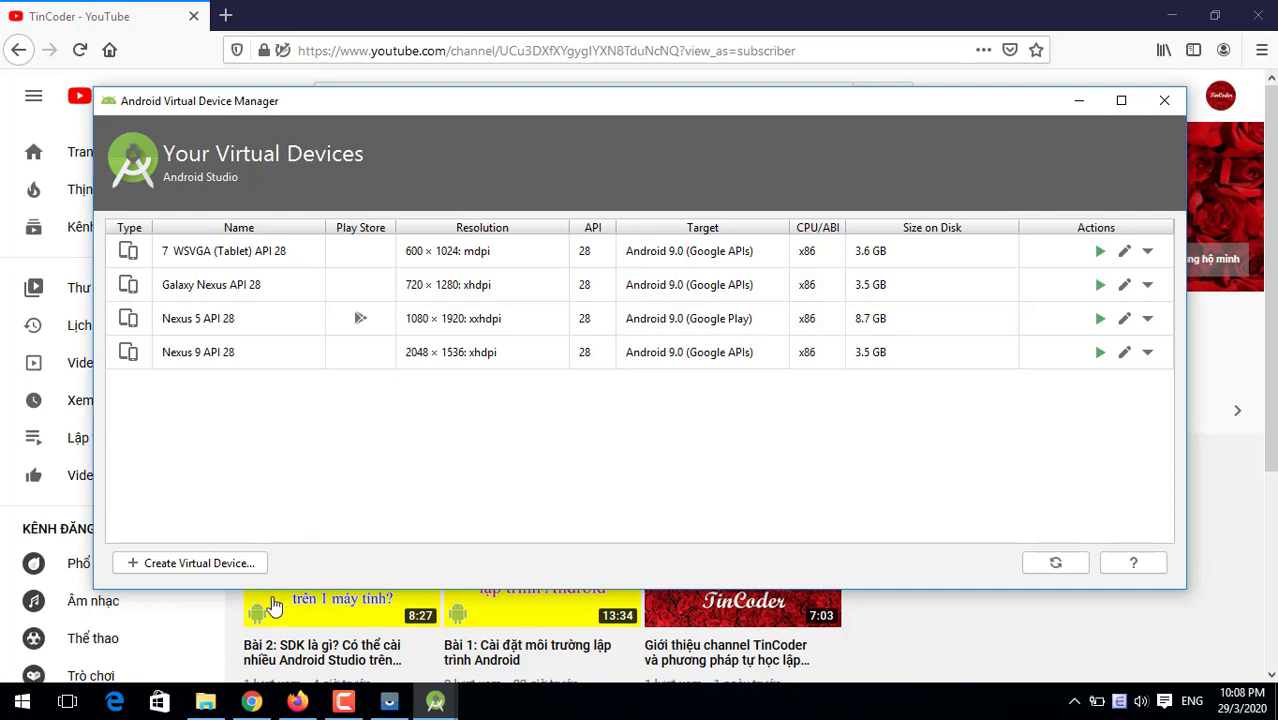
Start creating a virtual device and examine the hardware definitions for TV, Phone, Wear OS and Tablet
left_click(198, 565)
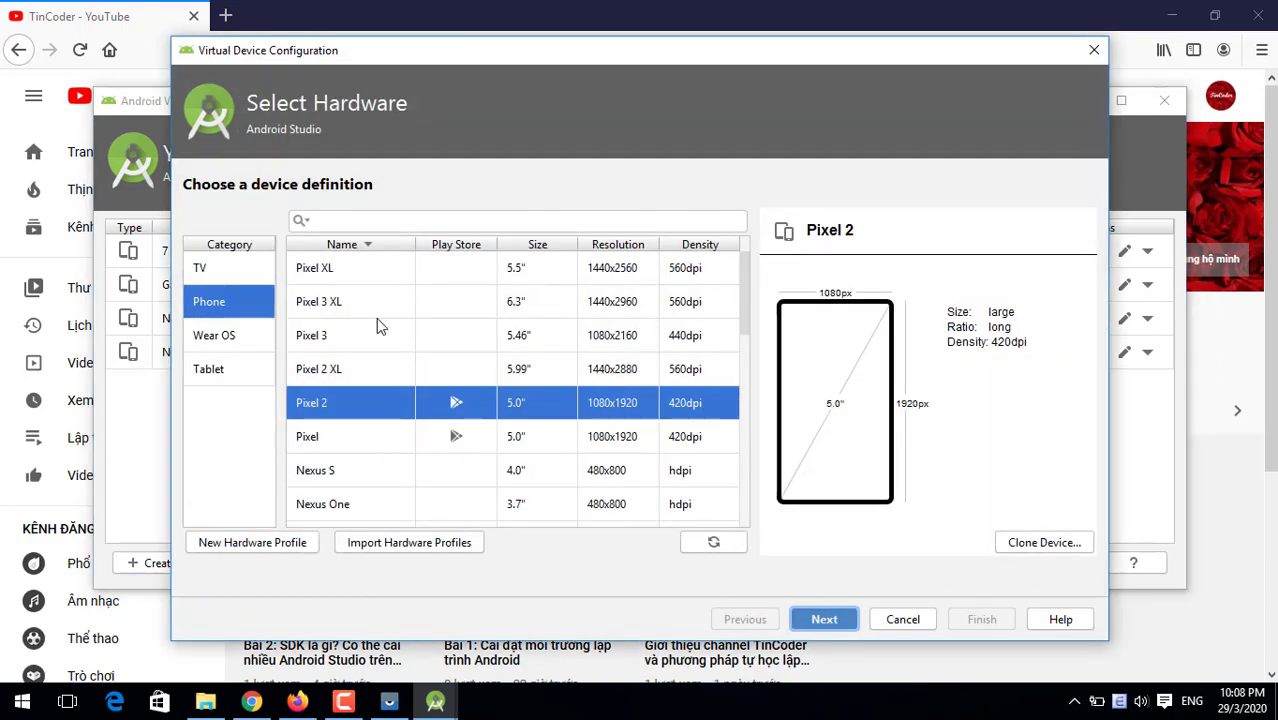
left_click(212, 270)
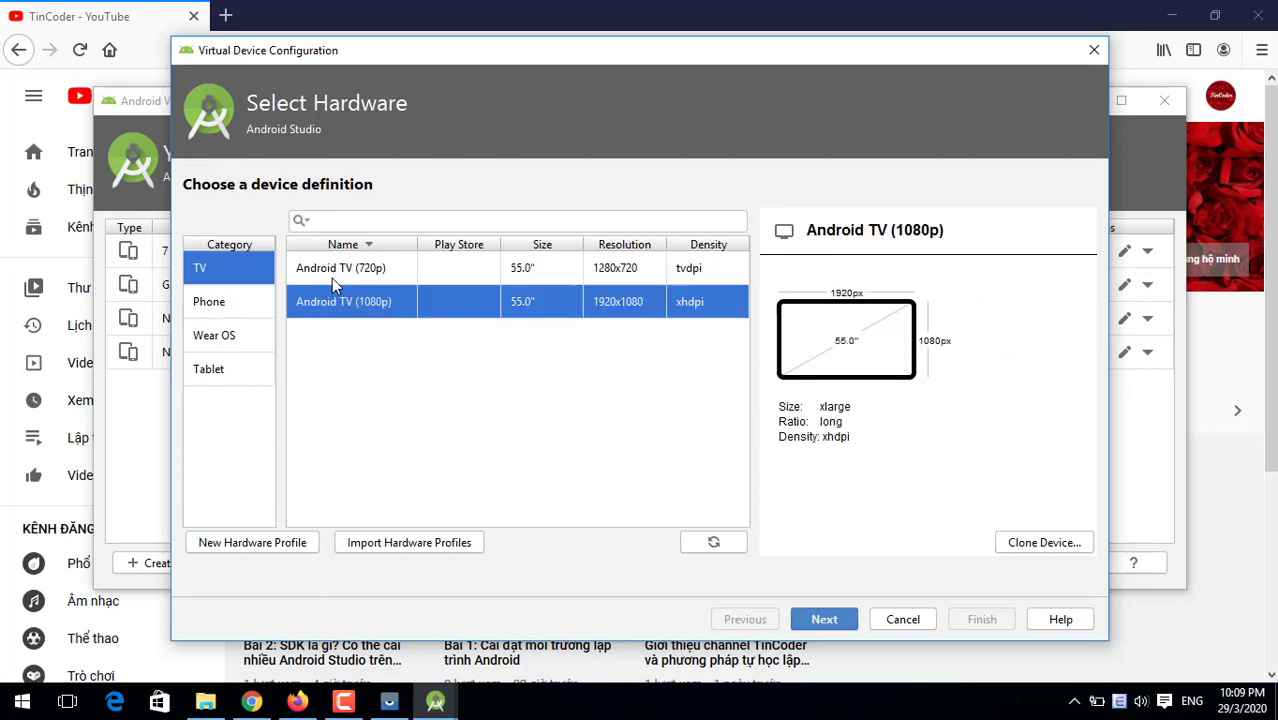
left_click(228, 310)
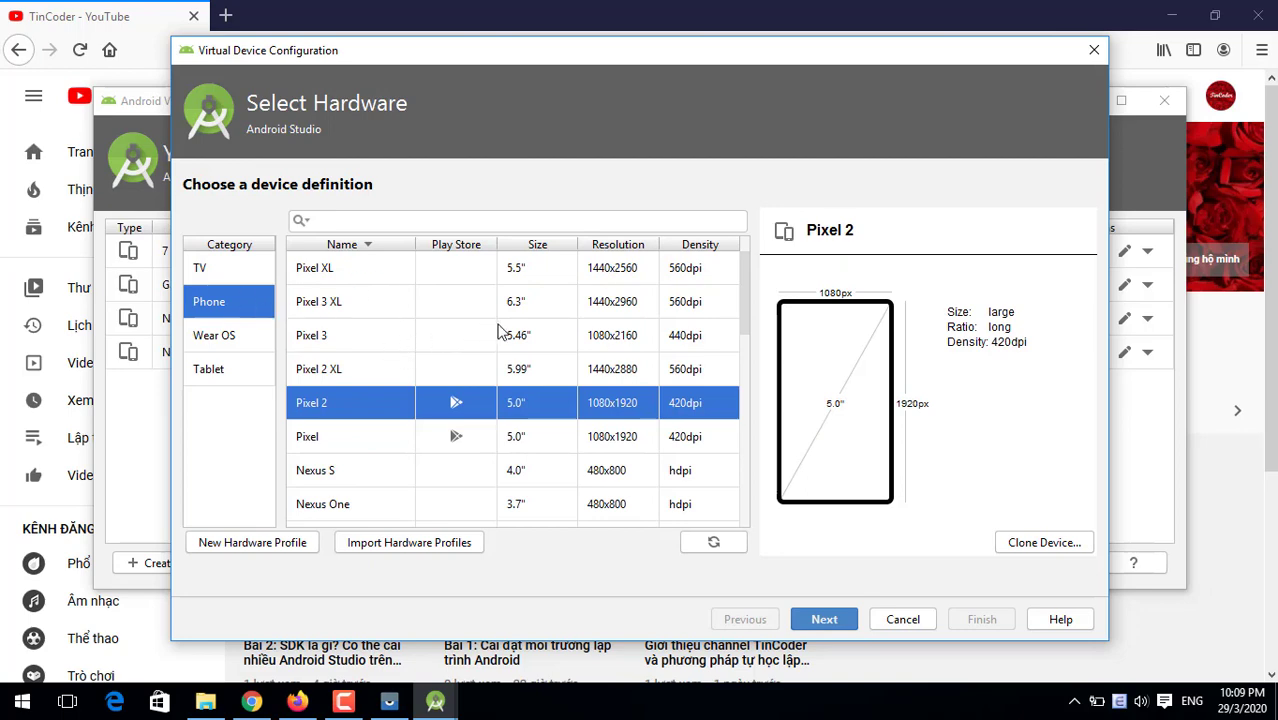
scroll(500, 332, "down", 4)
scroll(500, 332, "up", 4)
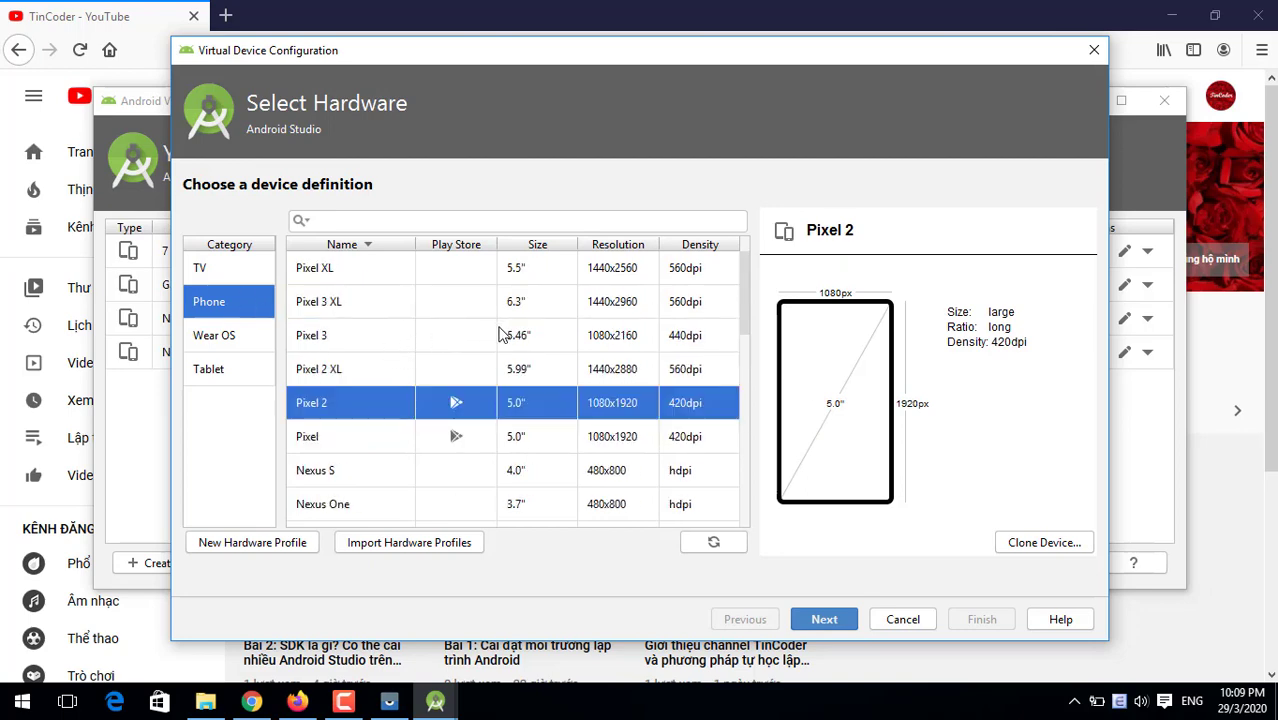
left_click(218, 350)
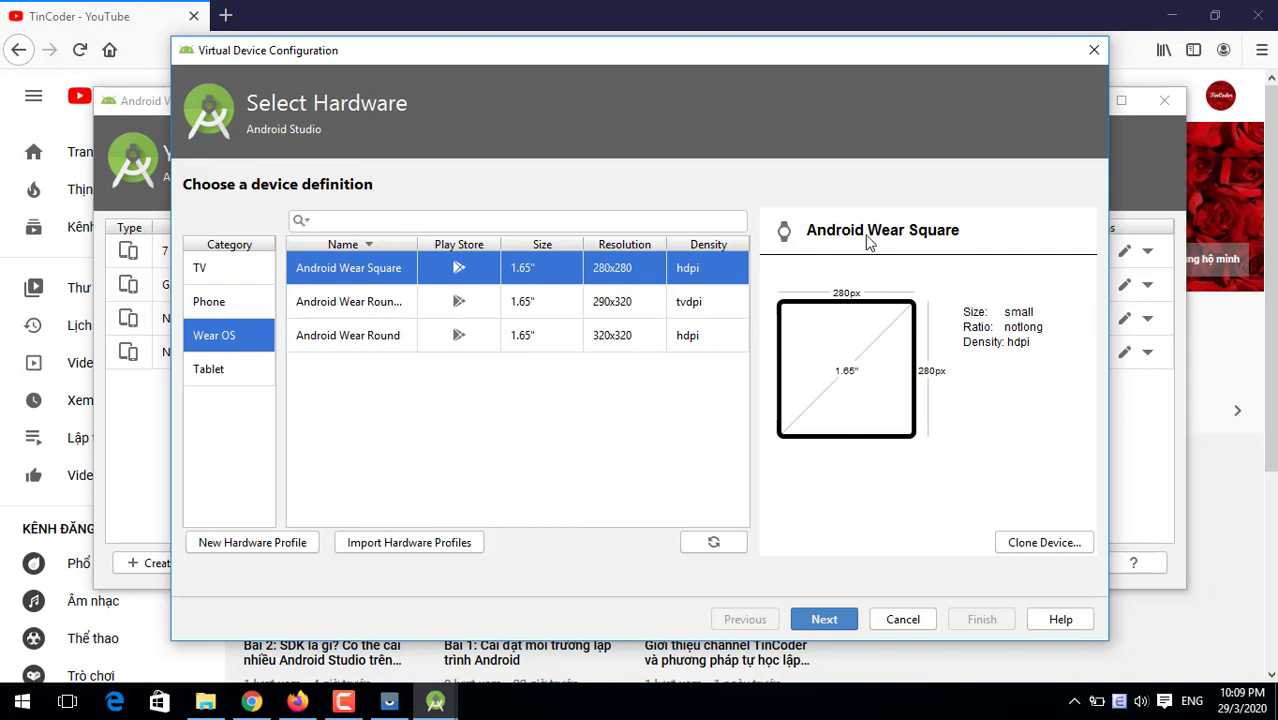
left_click(222, 372)
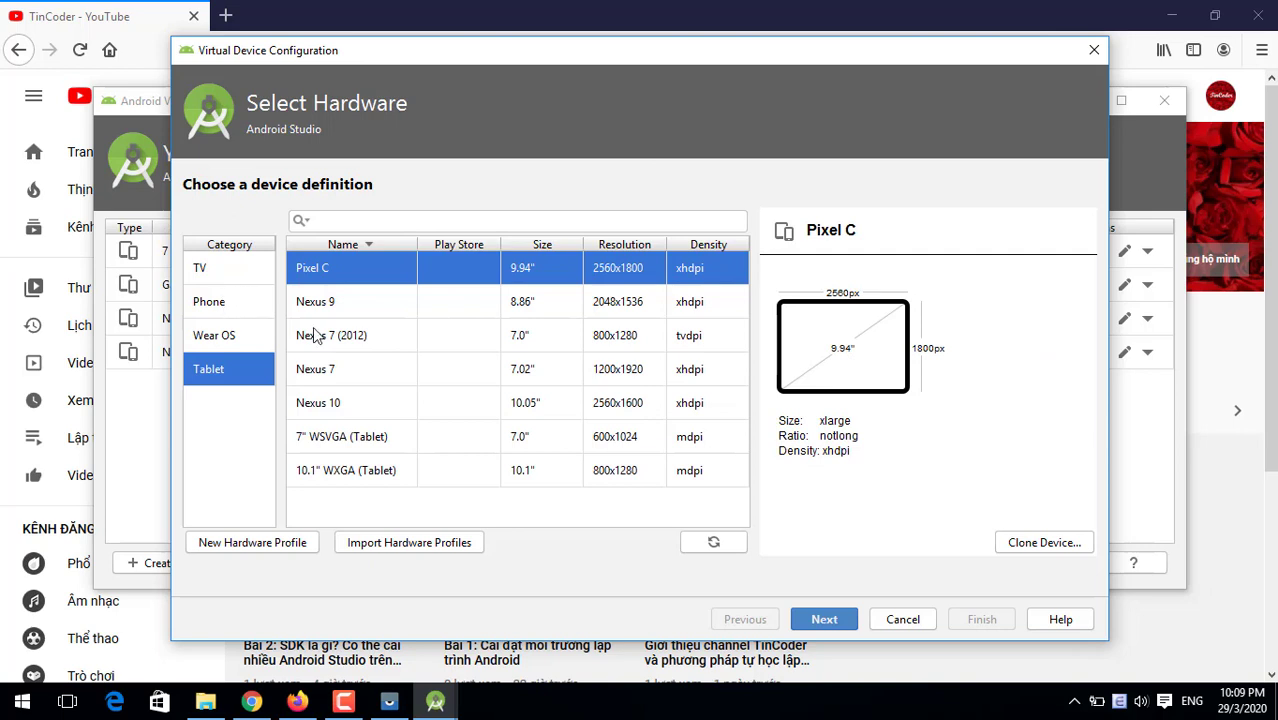
left_click(224, 300)
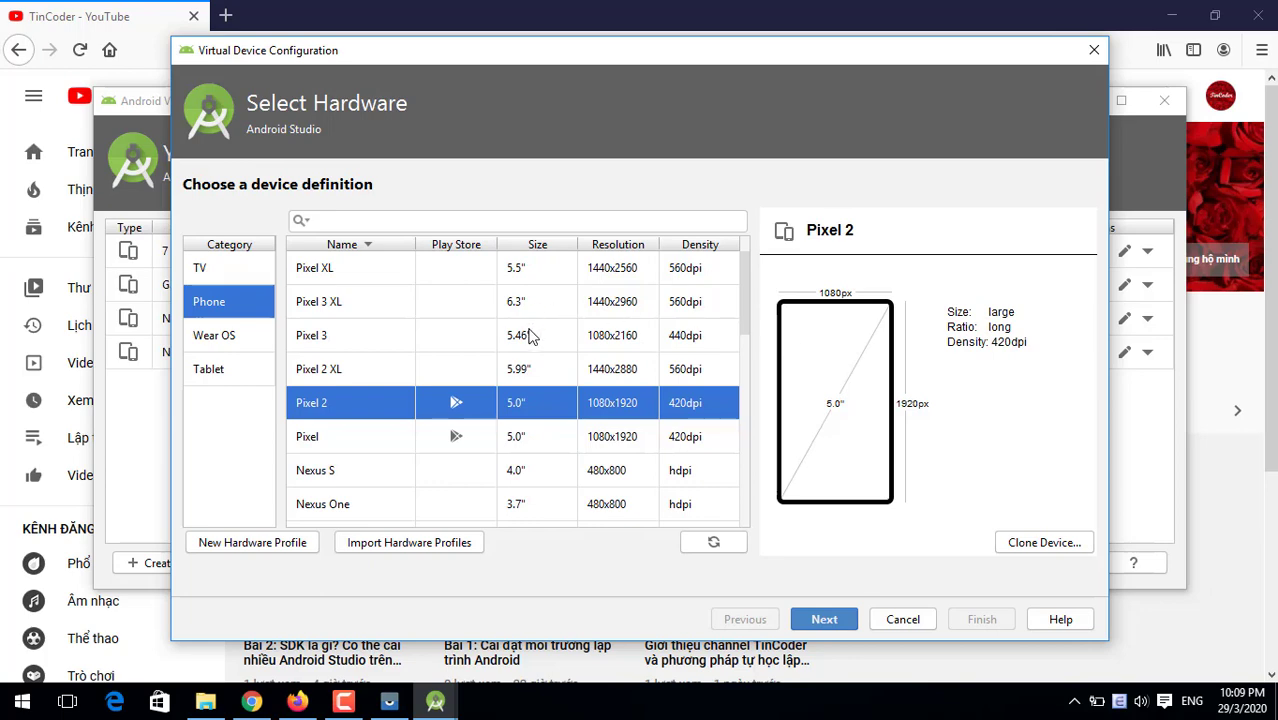
scroll(528, 337, "down", 3)
scroll(531, 334, "up", 3)
scroll(595, 345, "down", 8)
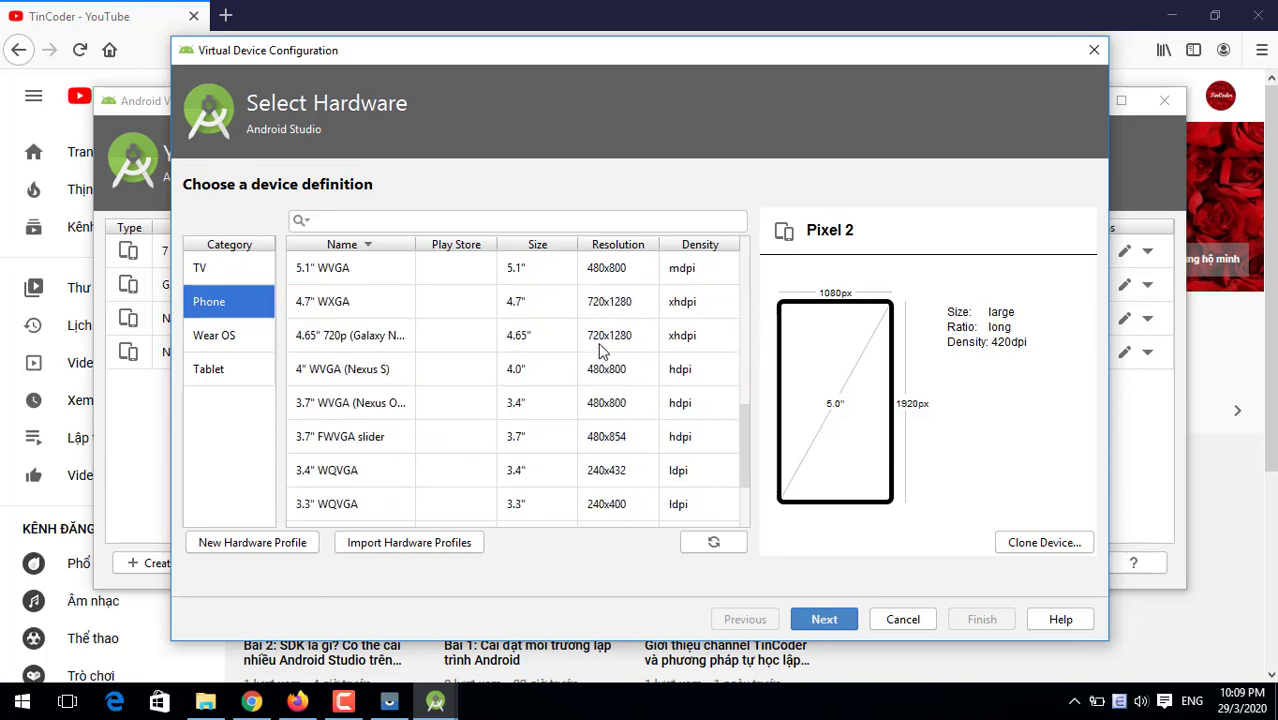
scroll(595, 345, "up", 8)
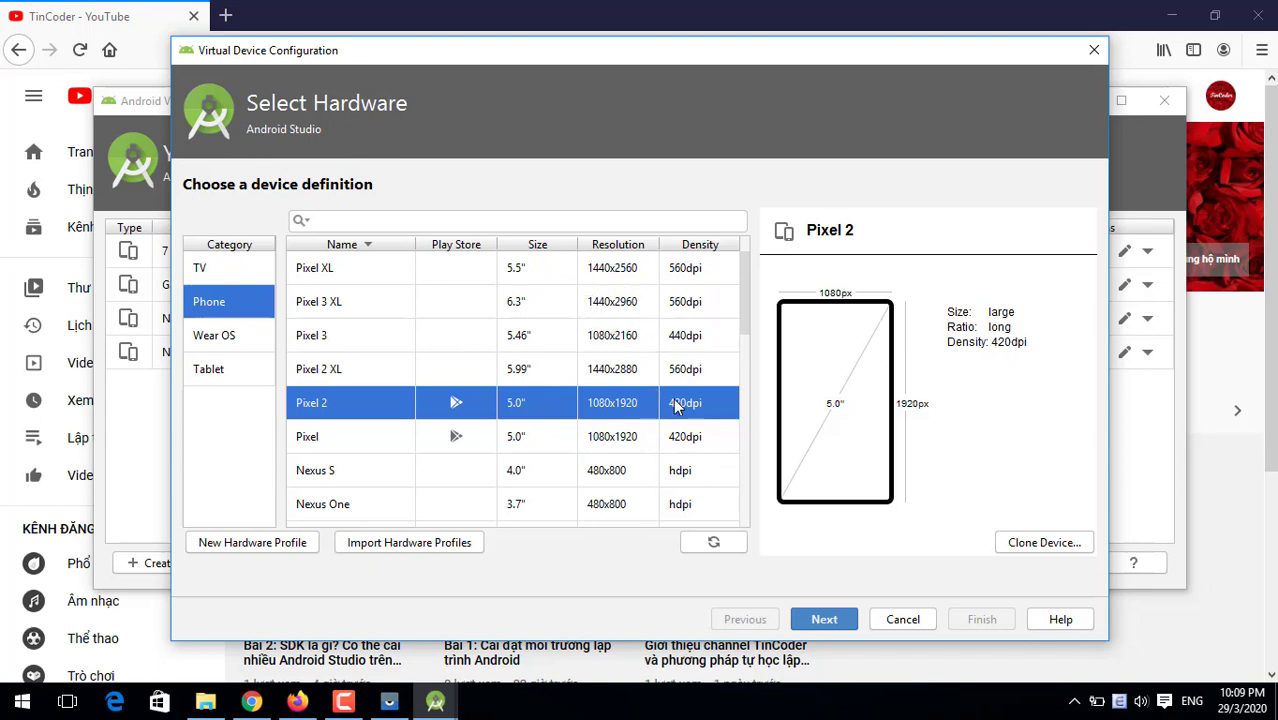
scroll(430, 380, "down", 1)
scroll(432, 376, "up", 1)
Accept the Pixel 2 hardware, start downloading the Oreo API 27 system image, and cancel that download
left_click(824, 619)
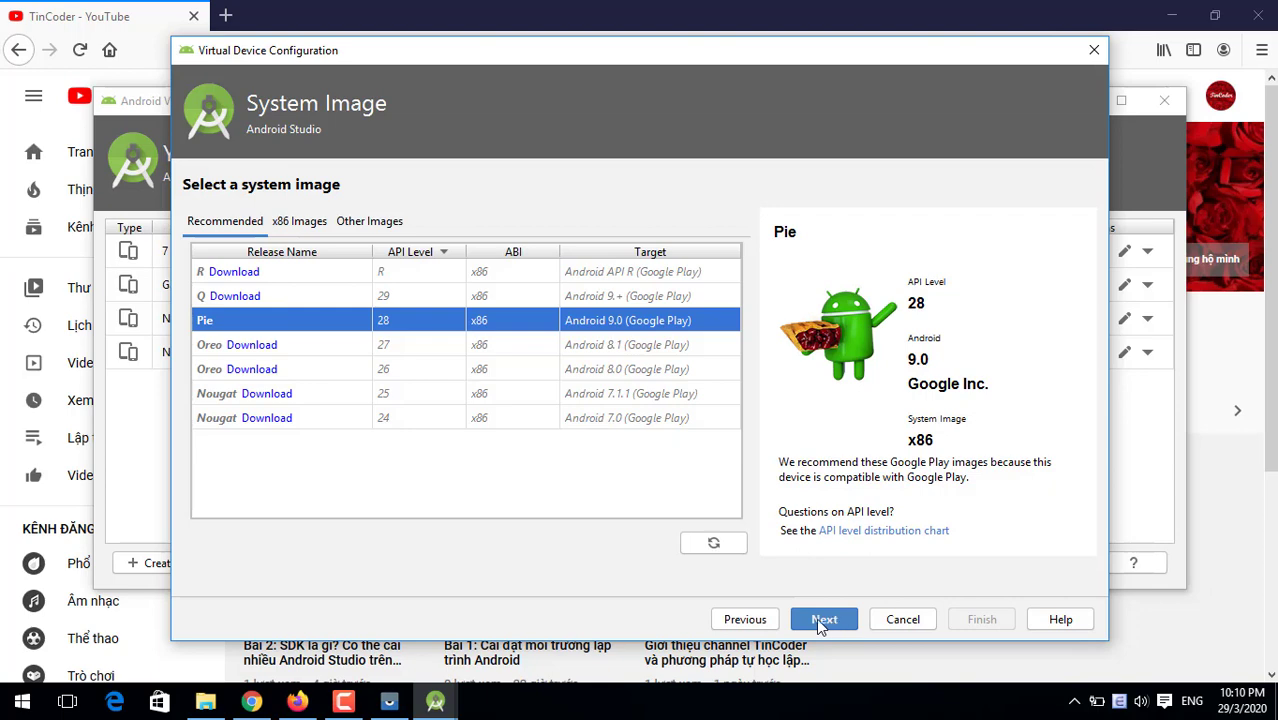
left_click(248, 346)
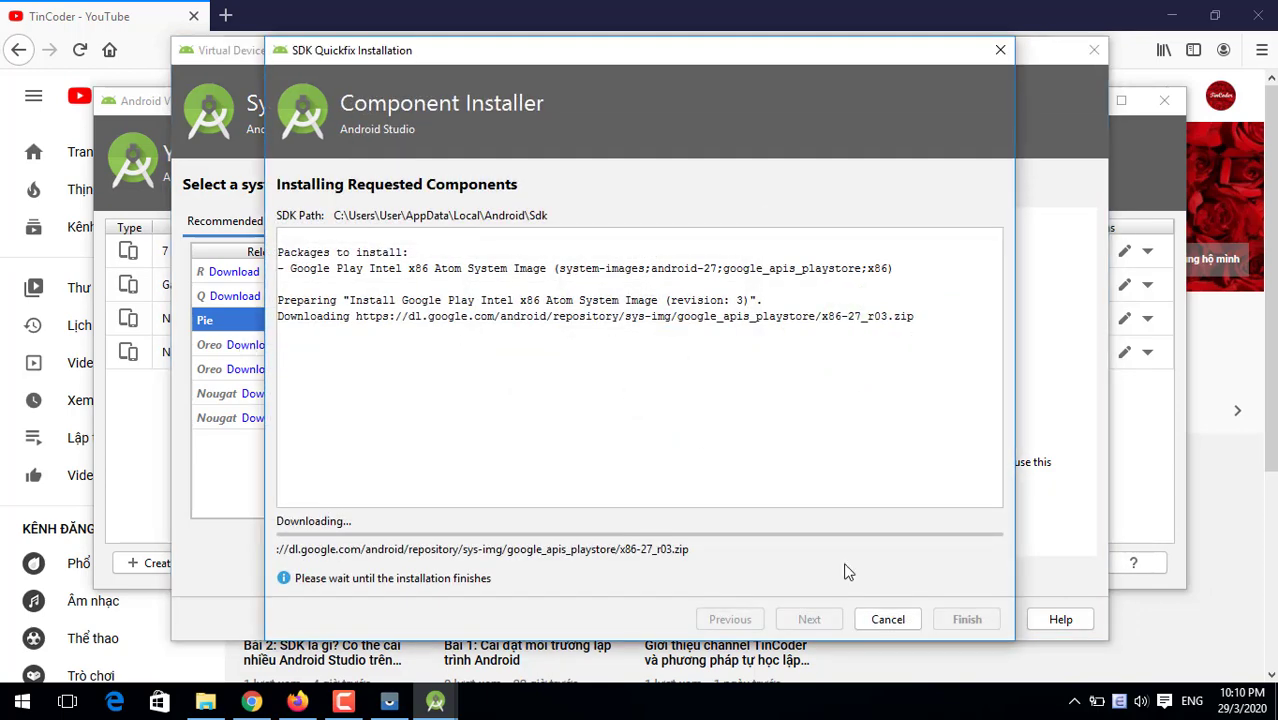
left_click(891, 614)
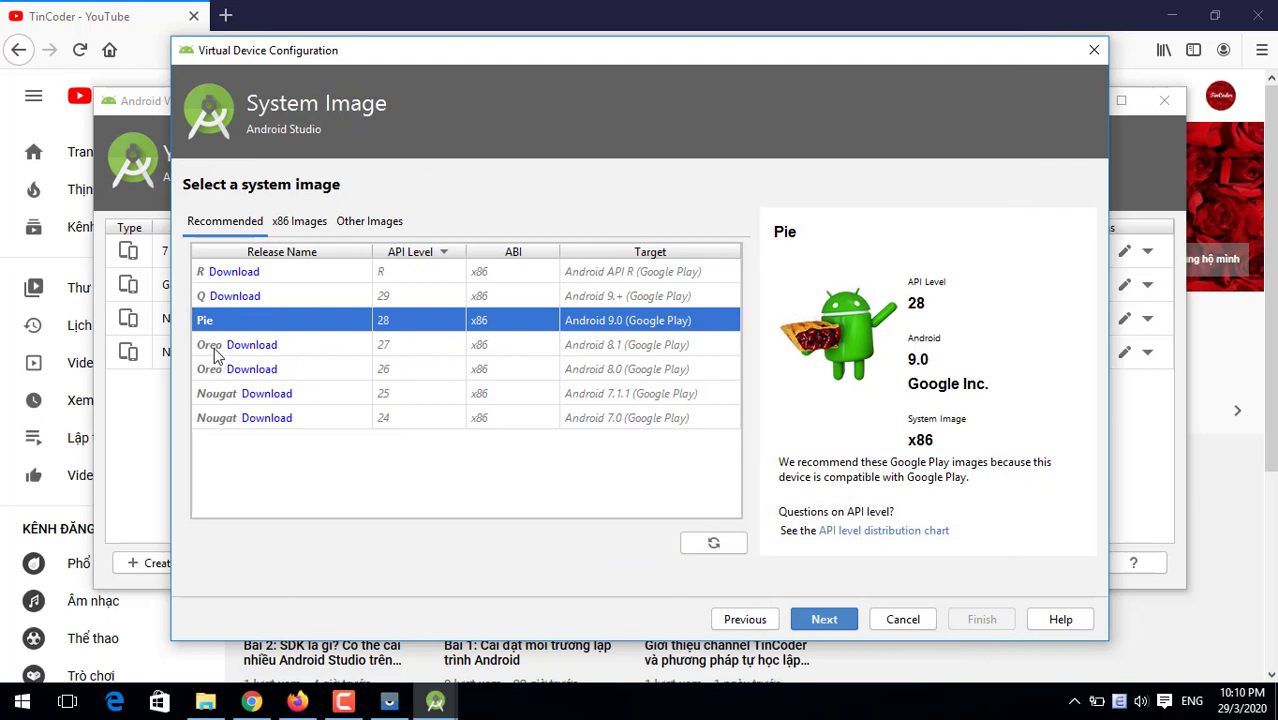
Choose the Pie API 28 system image for the Pixel 2, and close the configuration without creating the device
left_click(213, 350)
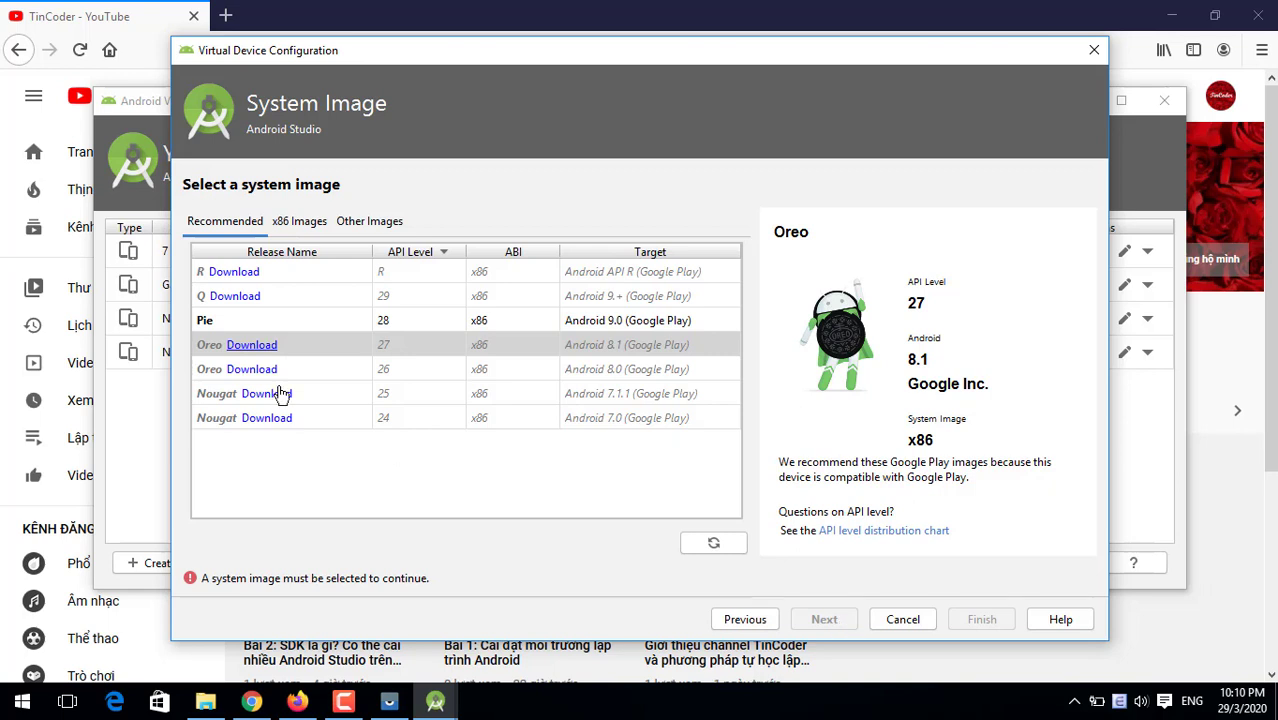
left_click(248, 320)
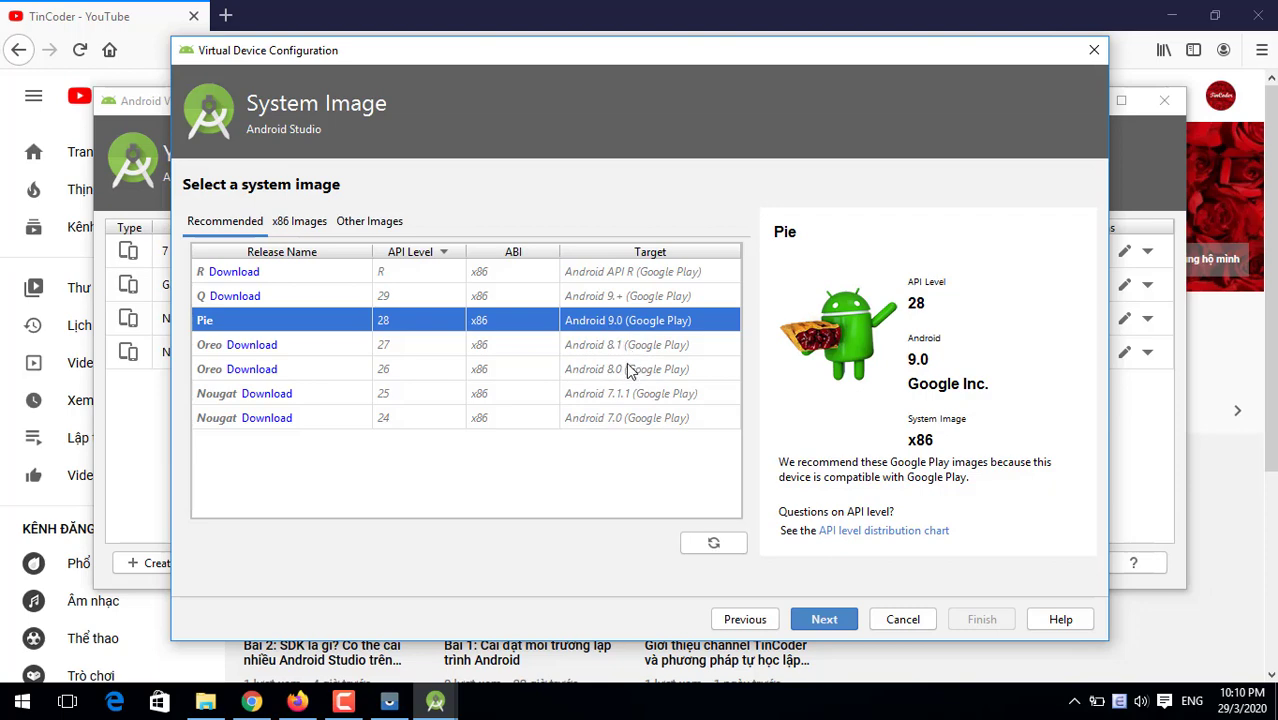
left_click(833, 620)
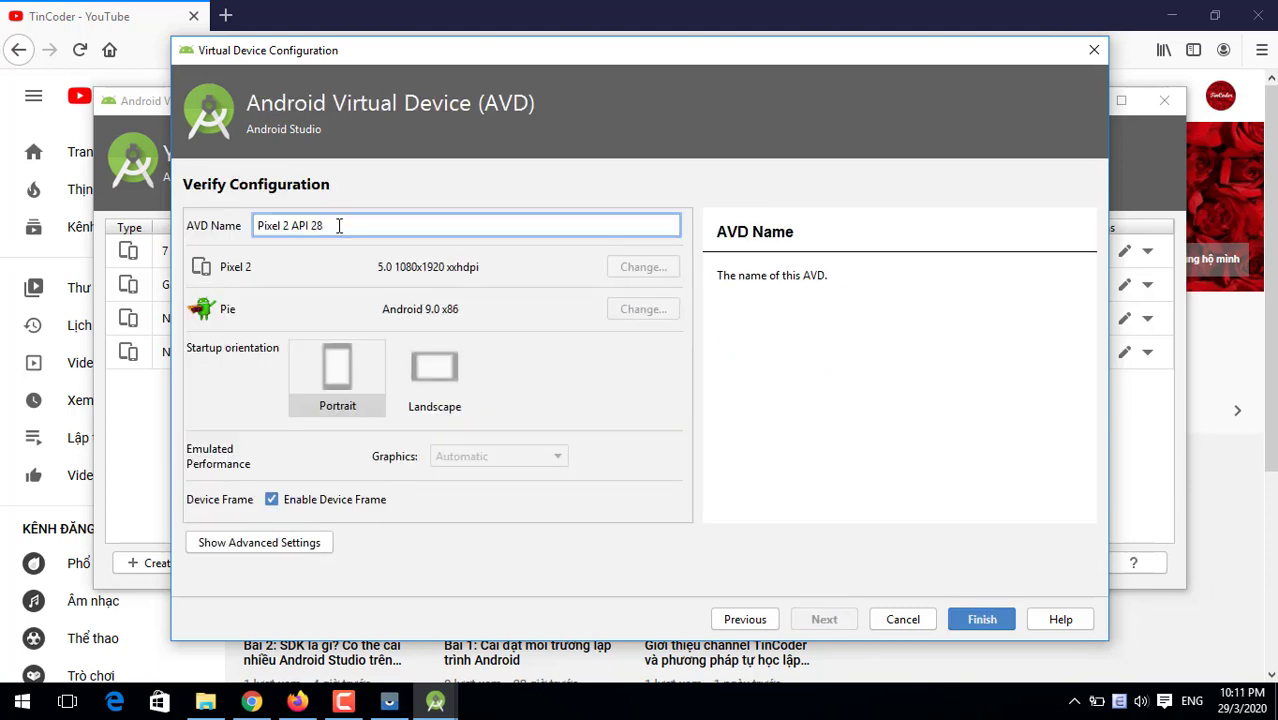
left_click_drag(337, 224, 249, 227)
key("End")
left_click(1093, 51)
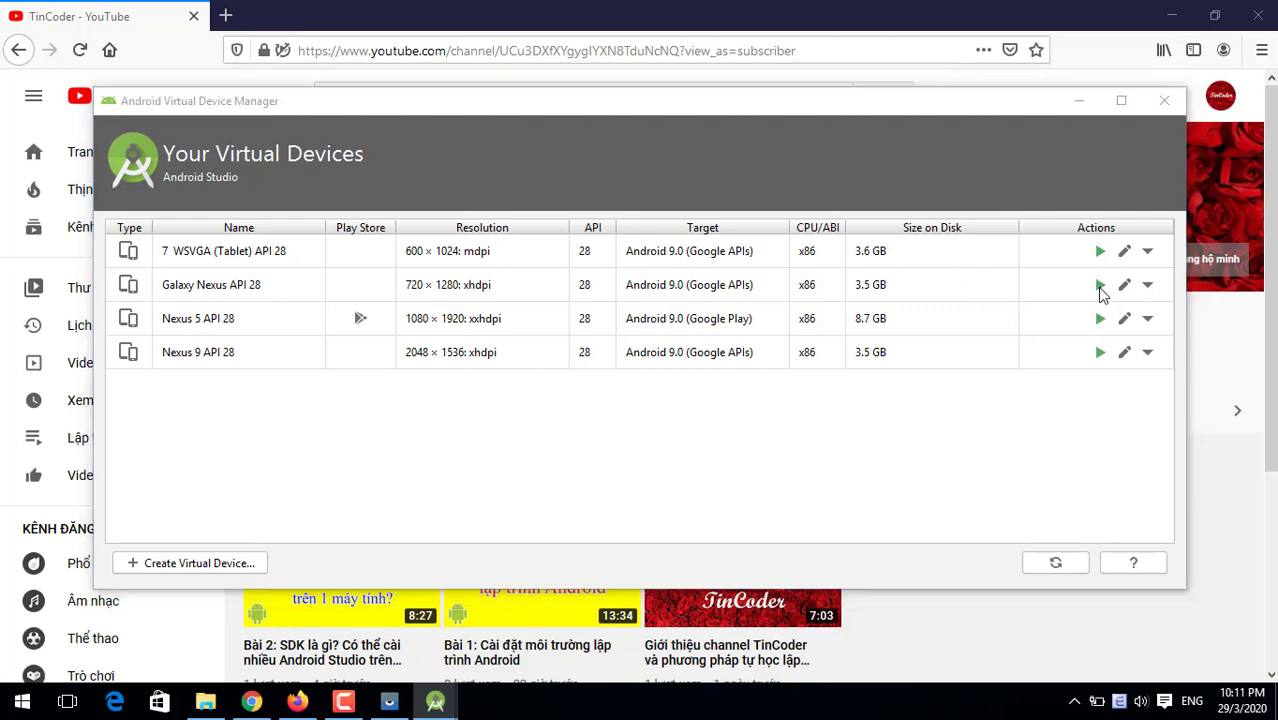
Launch the Galaxy Nexus API 28 virtual device, dismiss the GPU driver notice, and close the emulator
left_click(1101, 290)
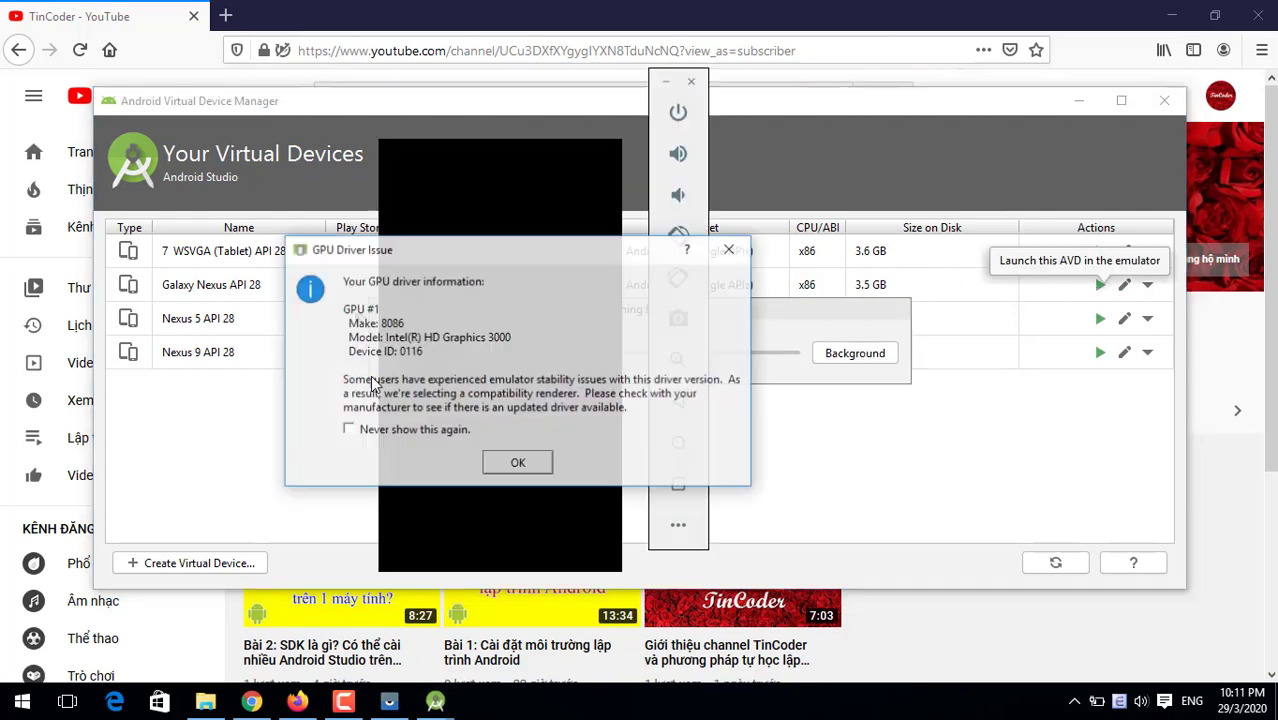
left_click(737, 251)
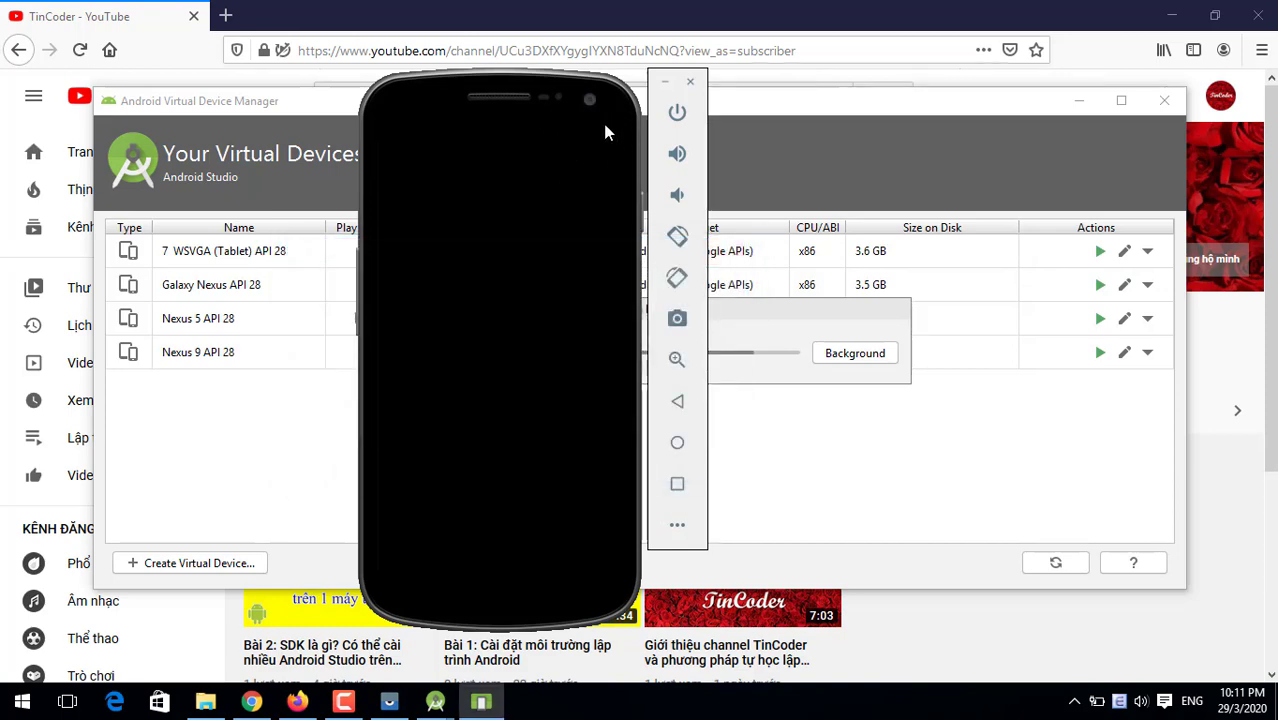
left_click(689, 84)
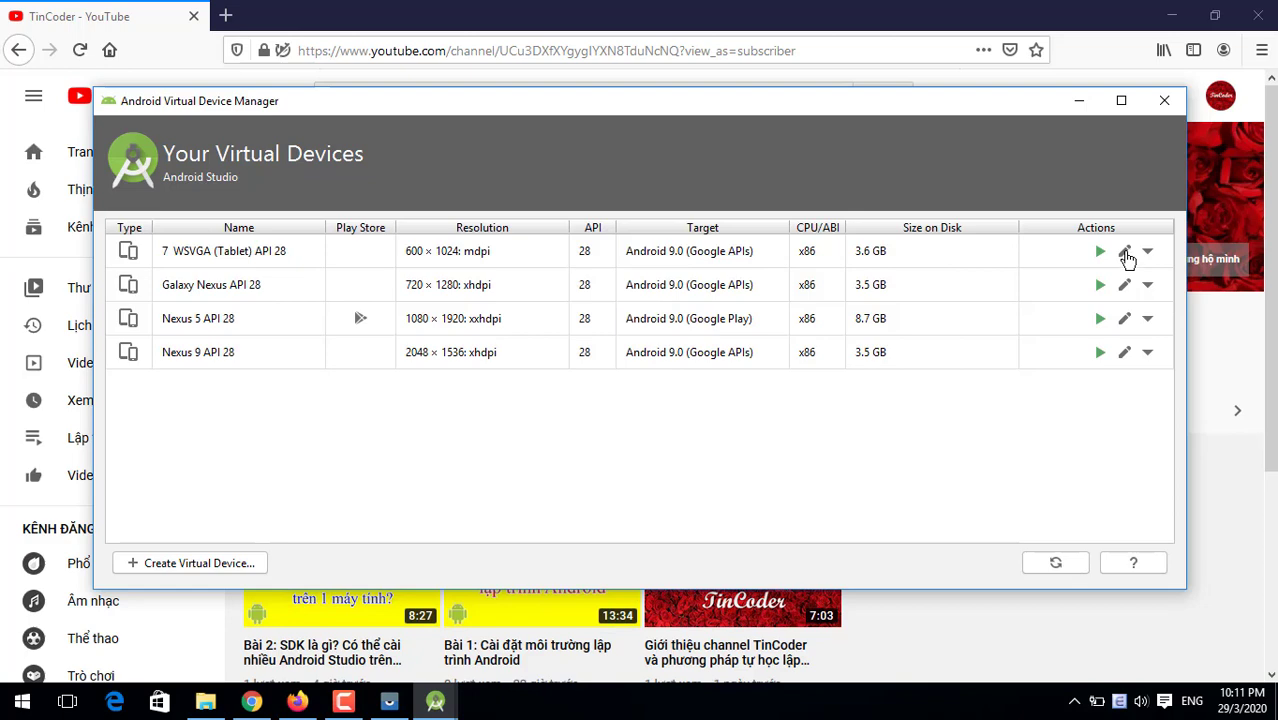
Review the hardware and system image choices in the 7 WSVGA (Tablet) API 28 configuration, and close it without changes
left_click(1125, 253)
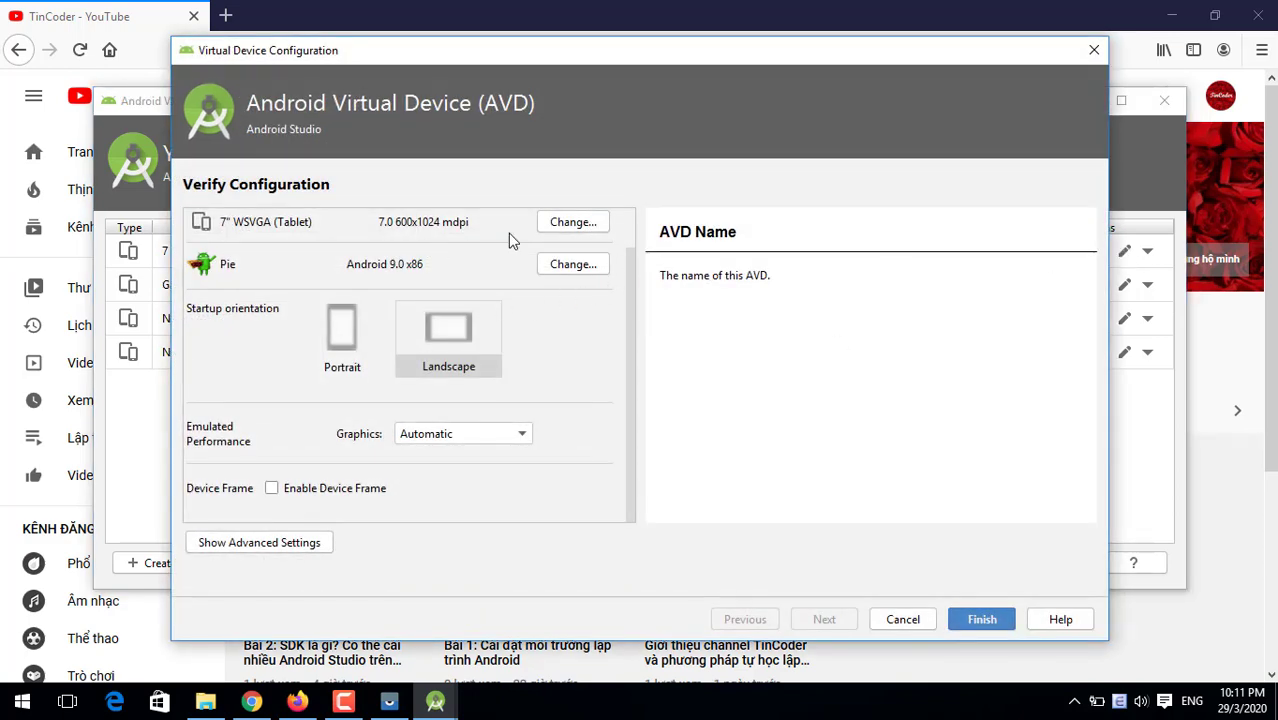
left_click(594, 224)
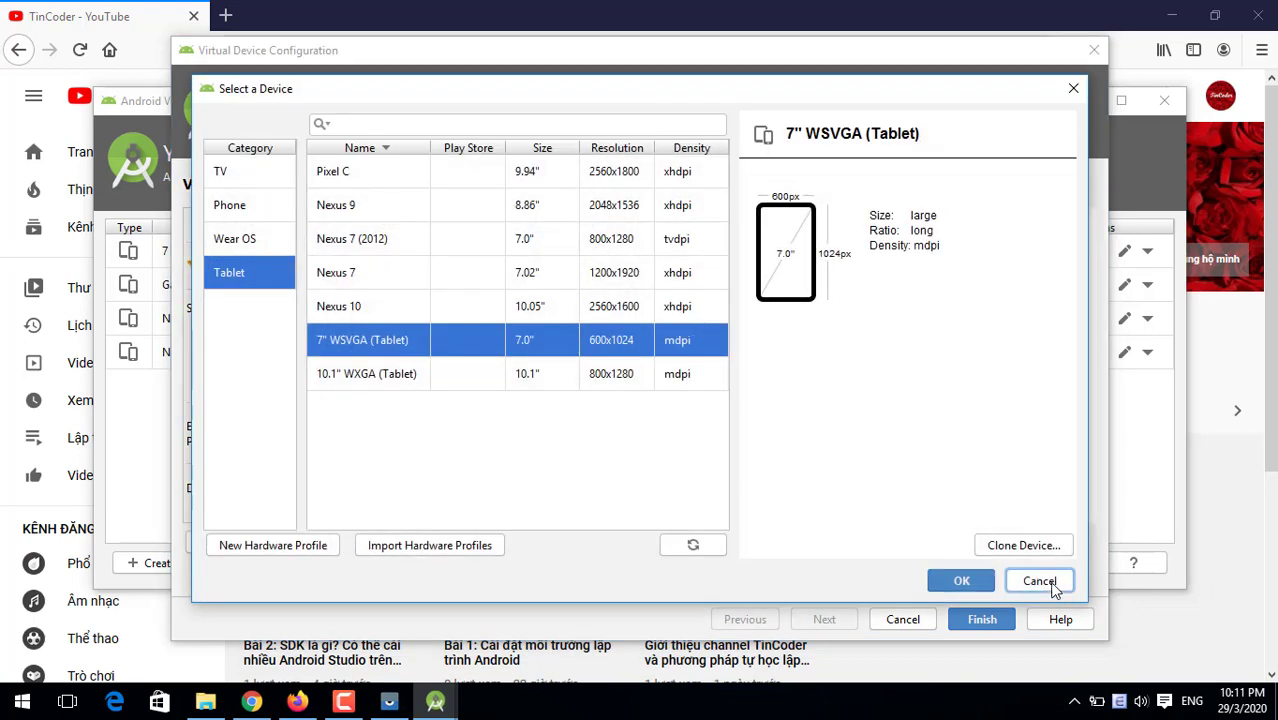
left_click(1042, 580)
left_click(568, 266)
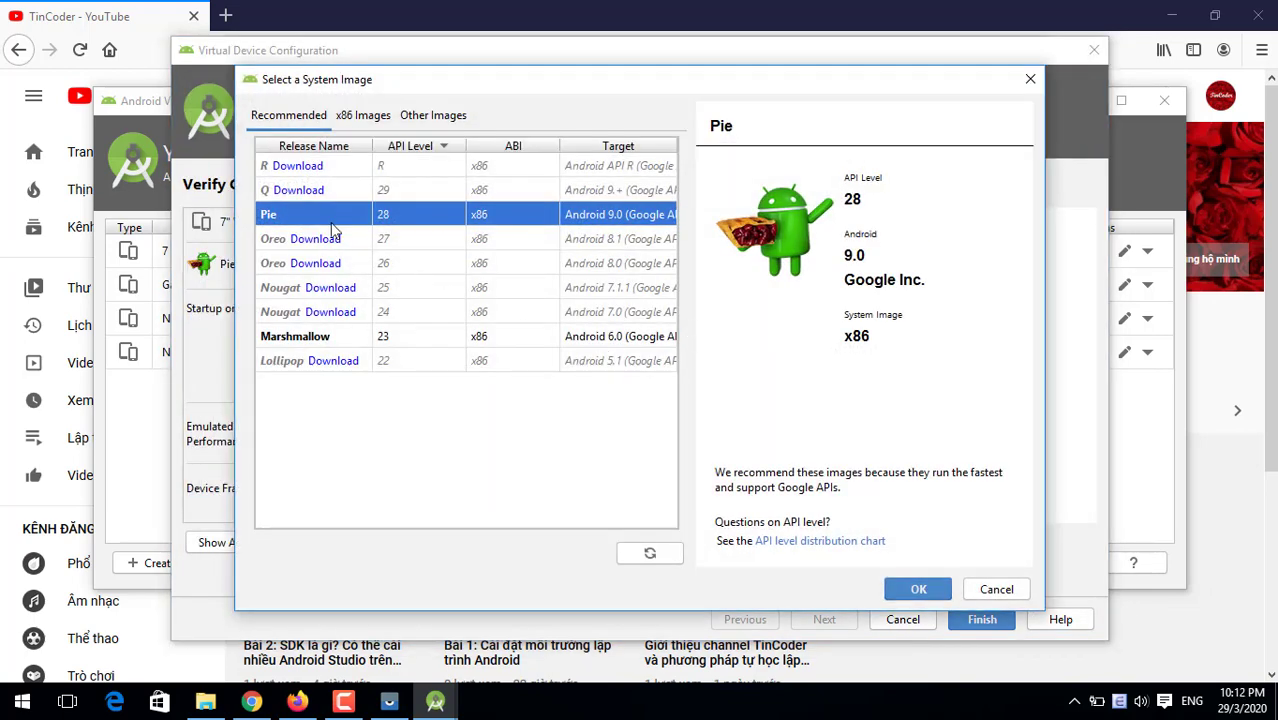
left_click(996, 589)
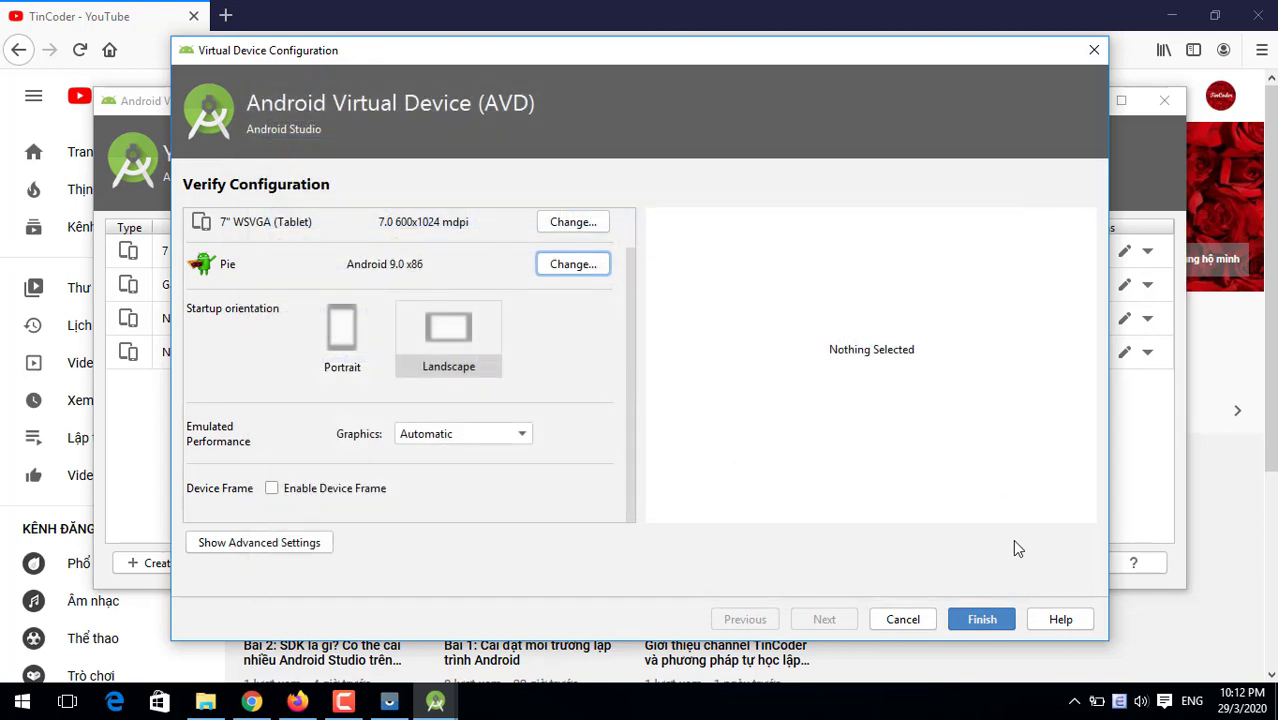
left_click(1092, 52)
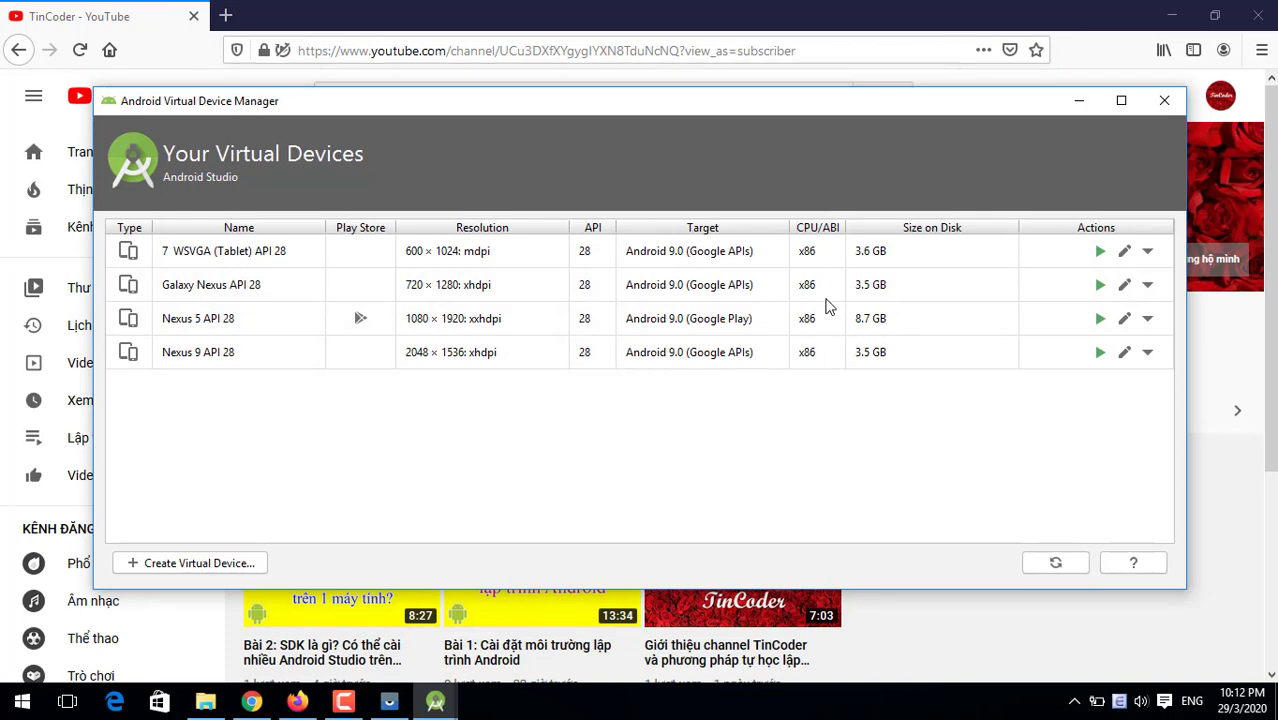
Minimize the virtual device manager and the Android Studio welcome window, and open a new Firefox tab
left_click(1076, 103)
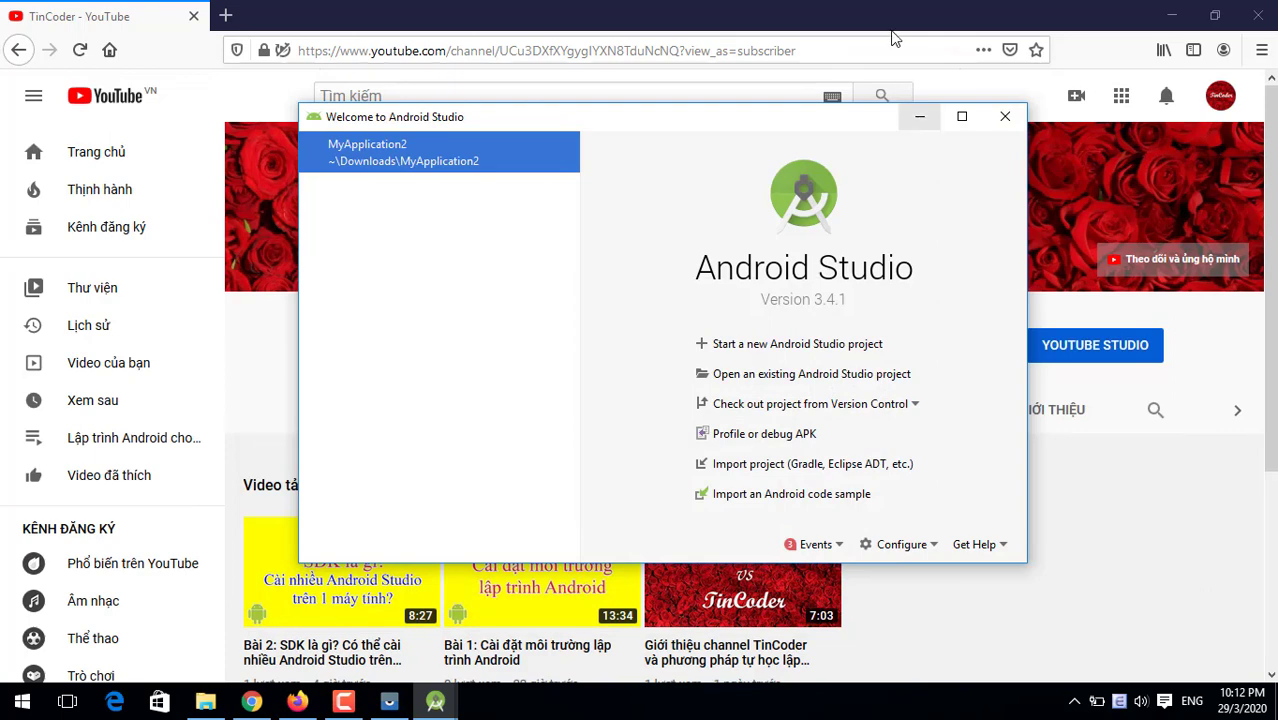
left_click(918, 124)
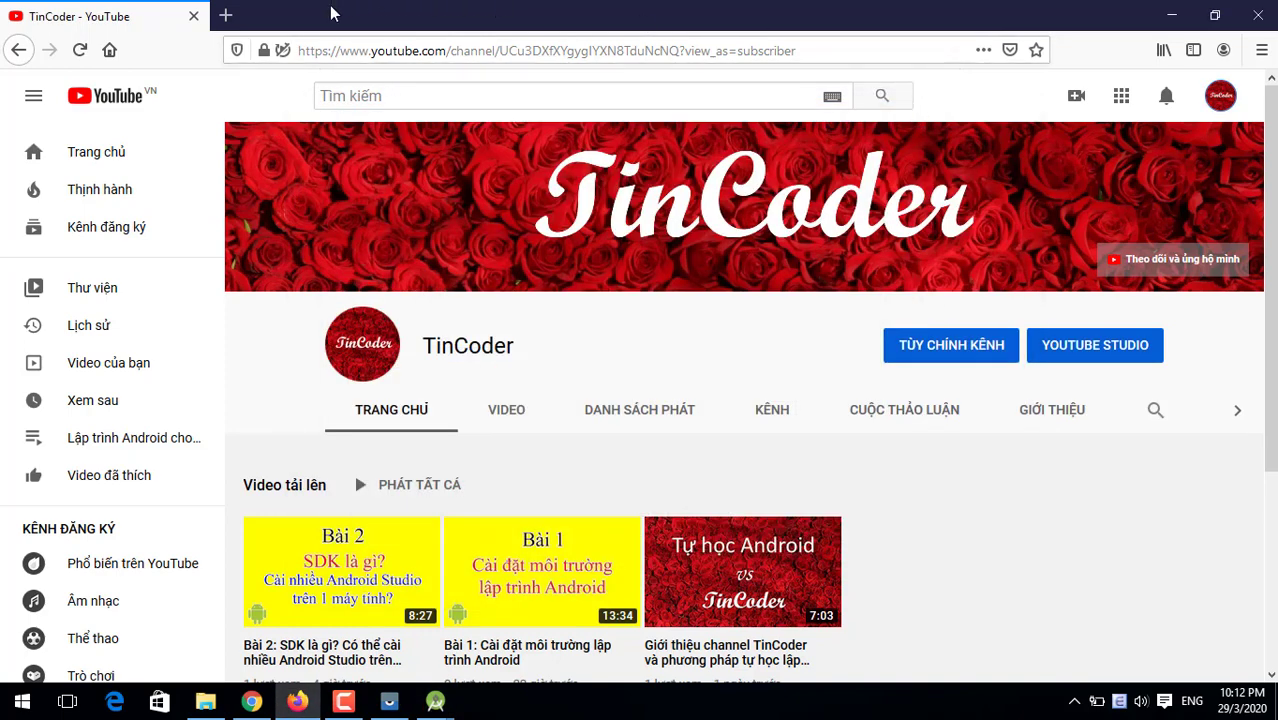
left_click(241, 17)
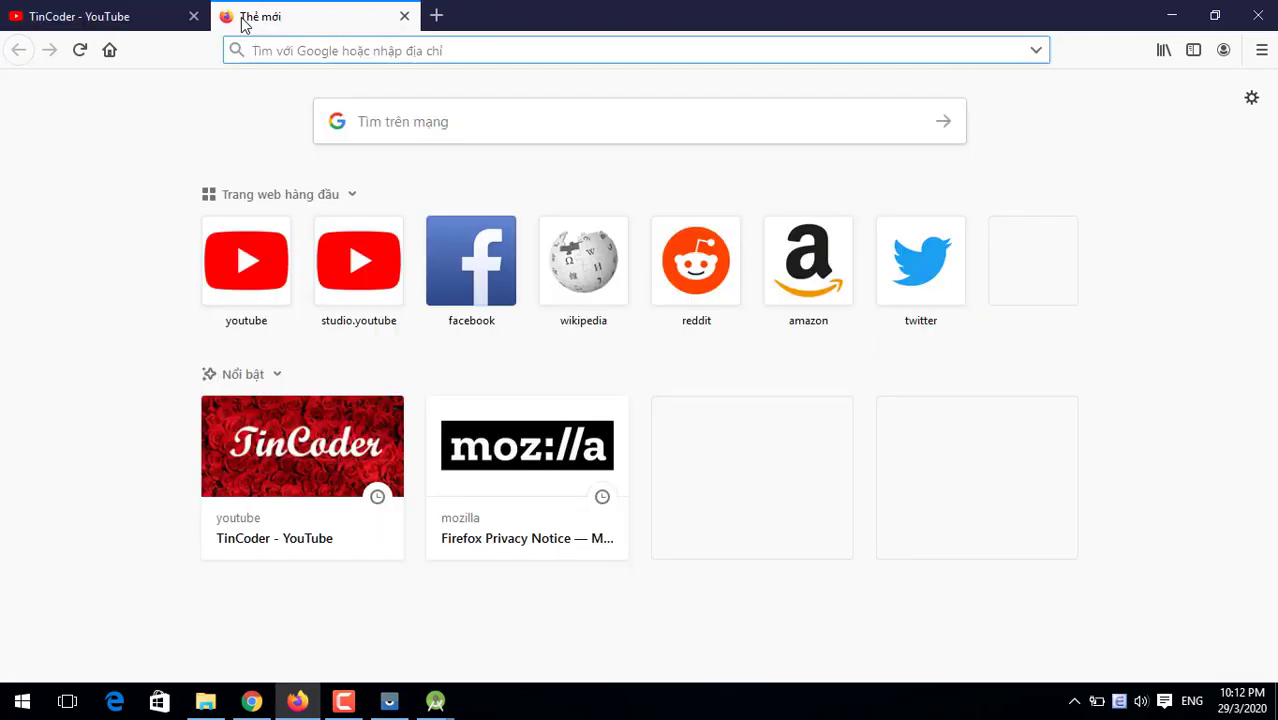
Switch to Chrome and open the Genymotion download page at genymotion.com/download
left_click(252, 702)
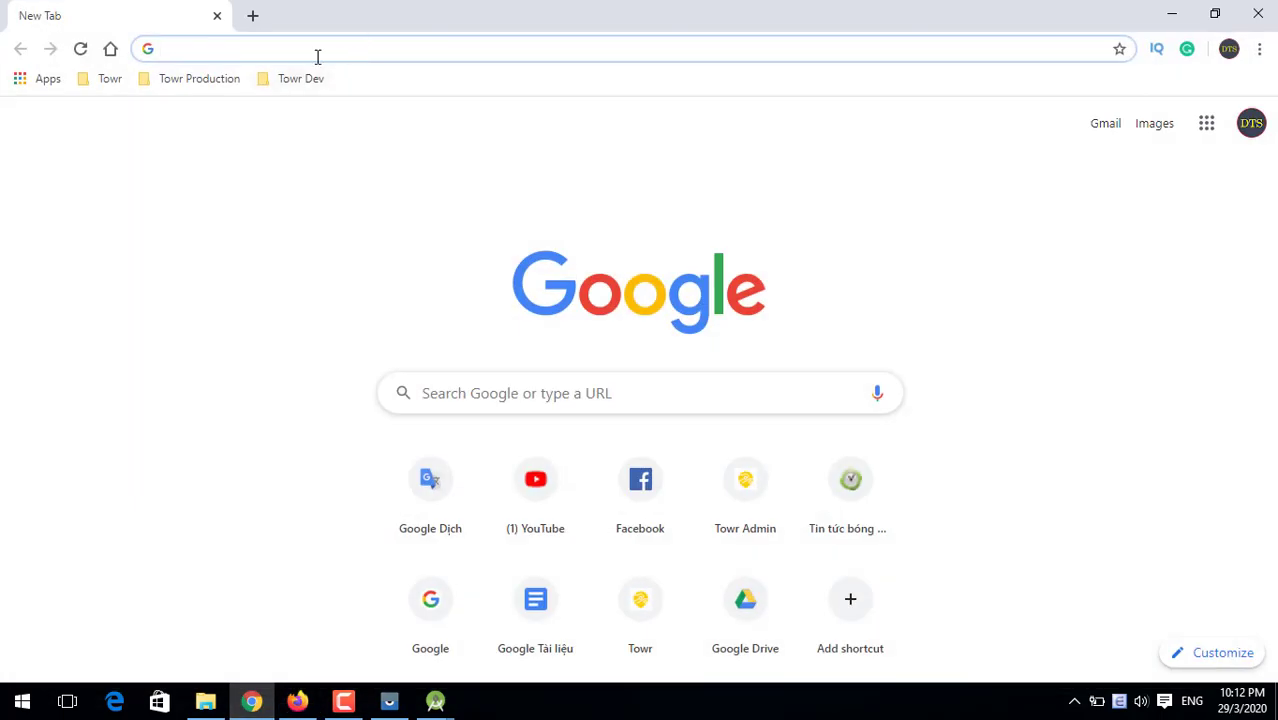
type("gen")
key("BackSpace")
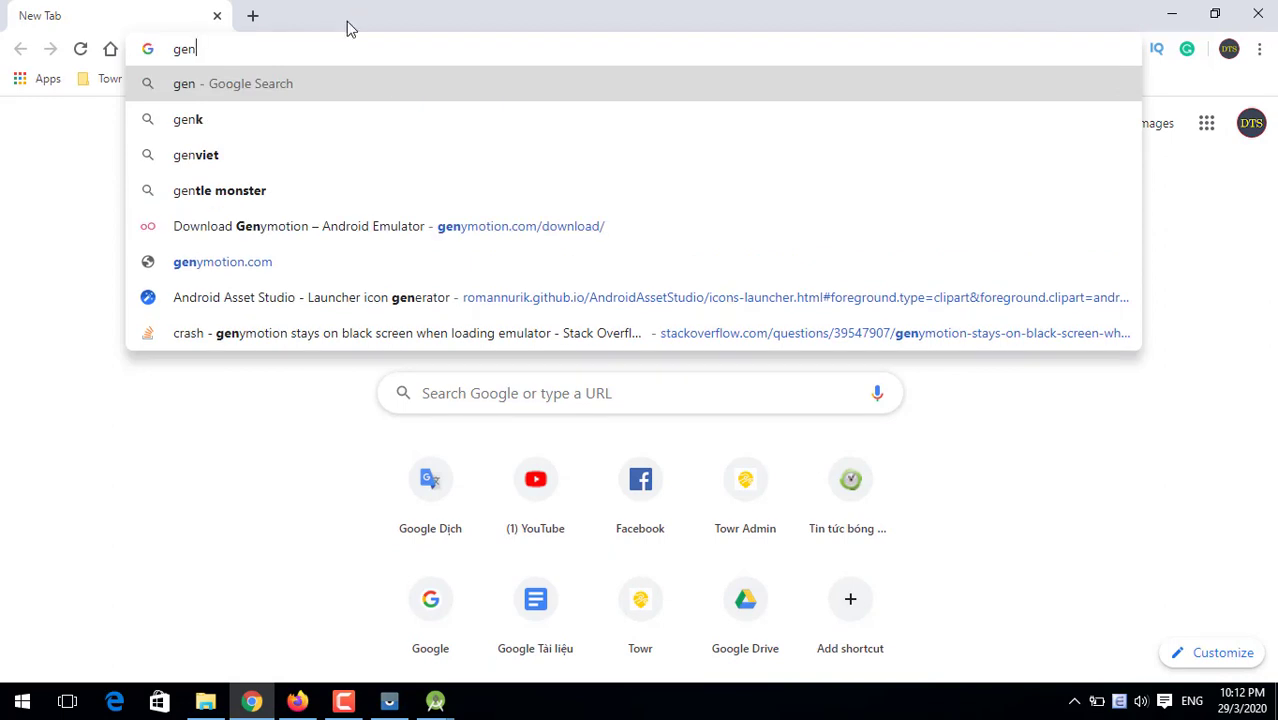
left_click(296, 230)
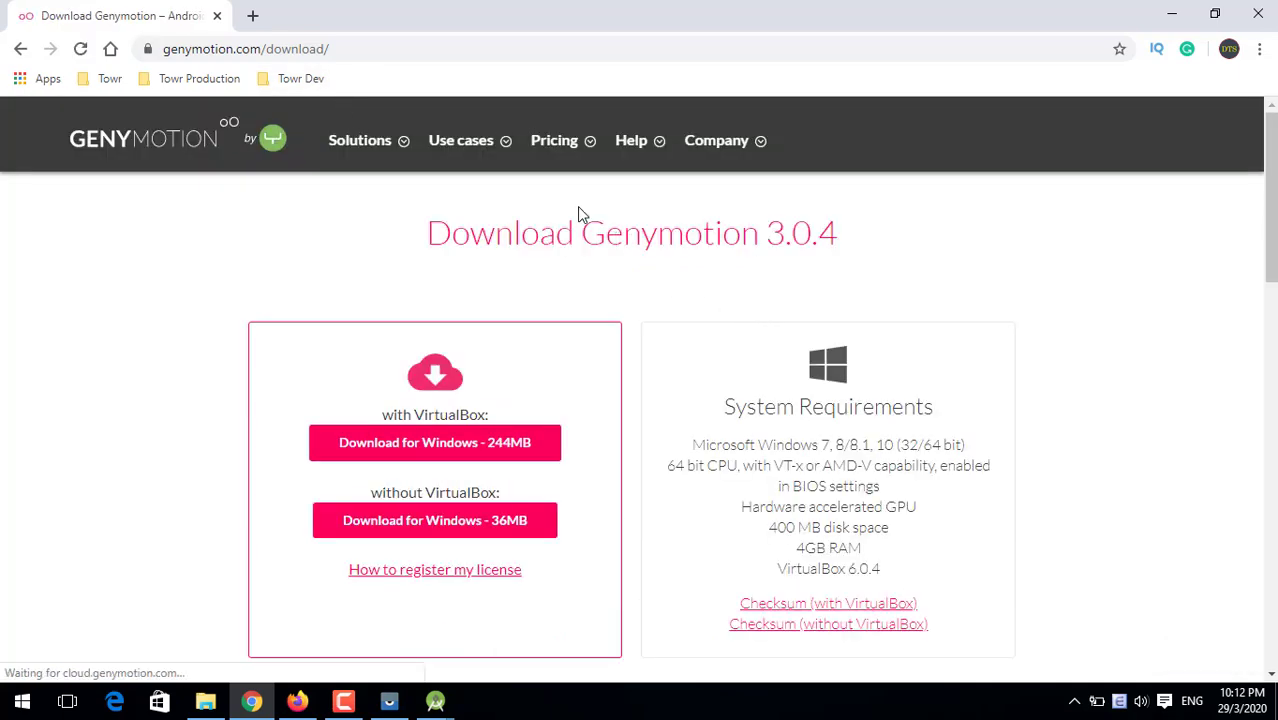
scroll(790, 316, "down", 1)
scroll(765, 338, "up", 1)
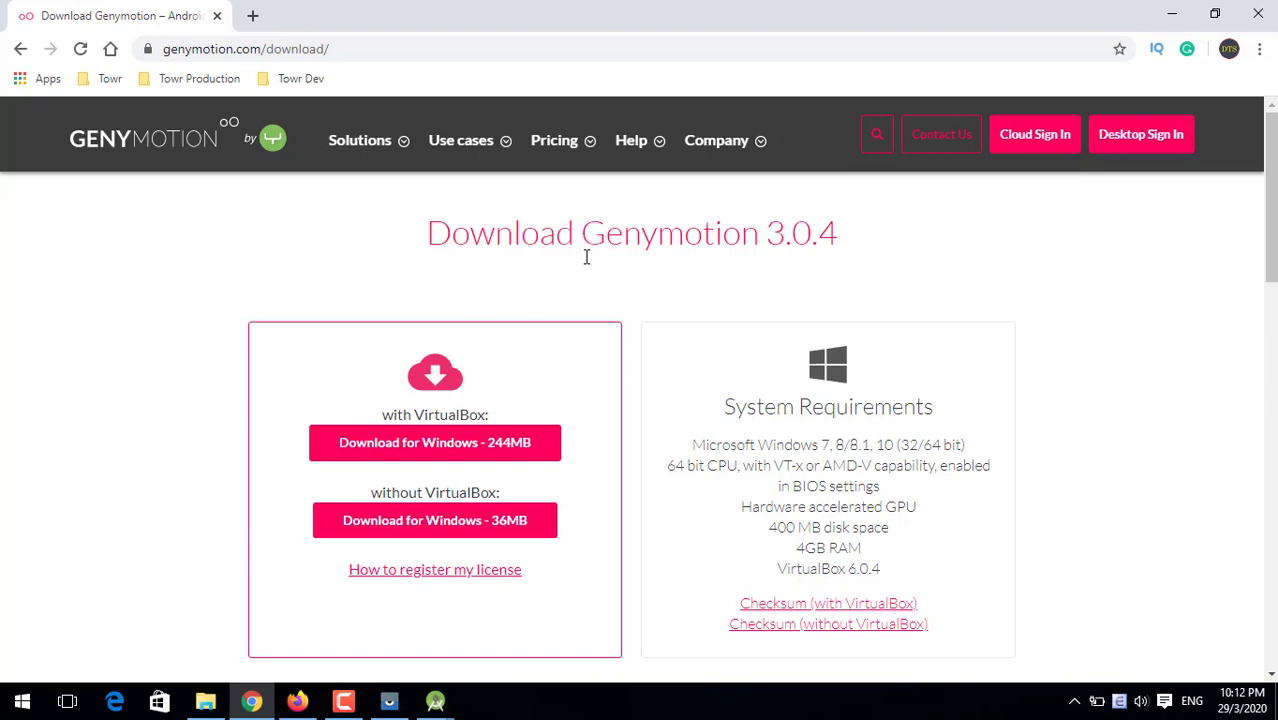
Download the Genymotion 3.0.4 installer for Windows with VirtualBox included (244MB)
left_click(380, 50)
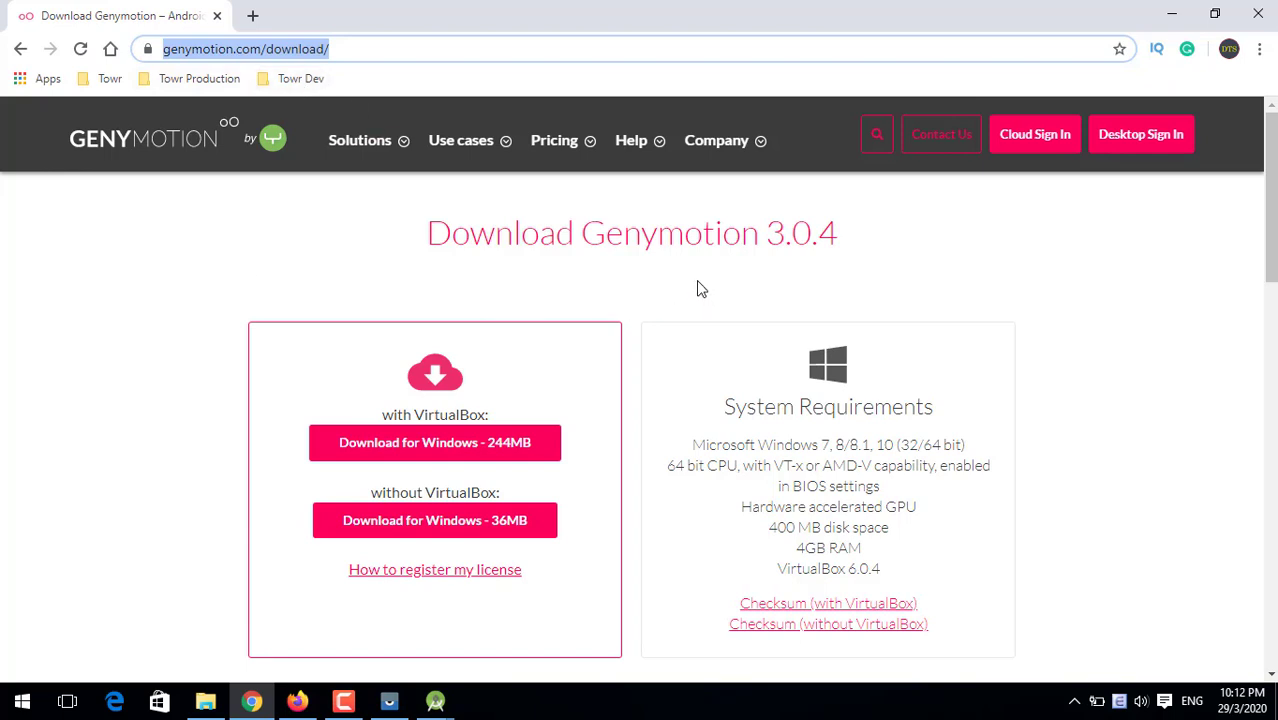
scroll(700, 289, "down", 1)
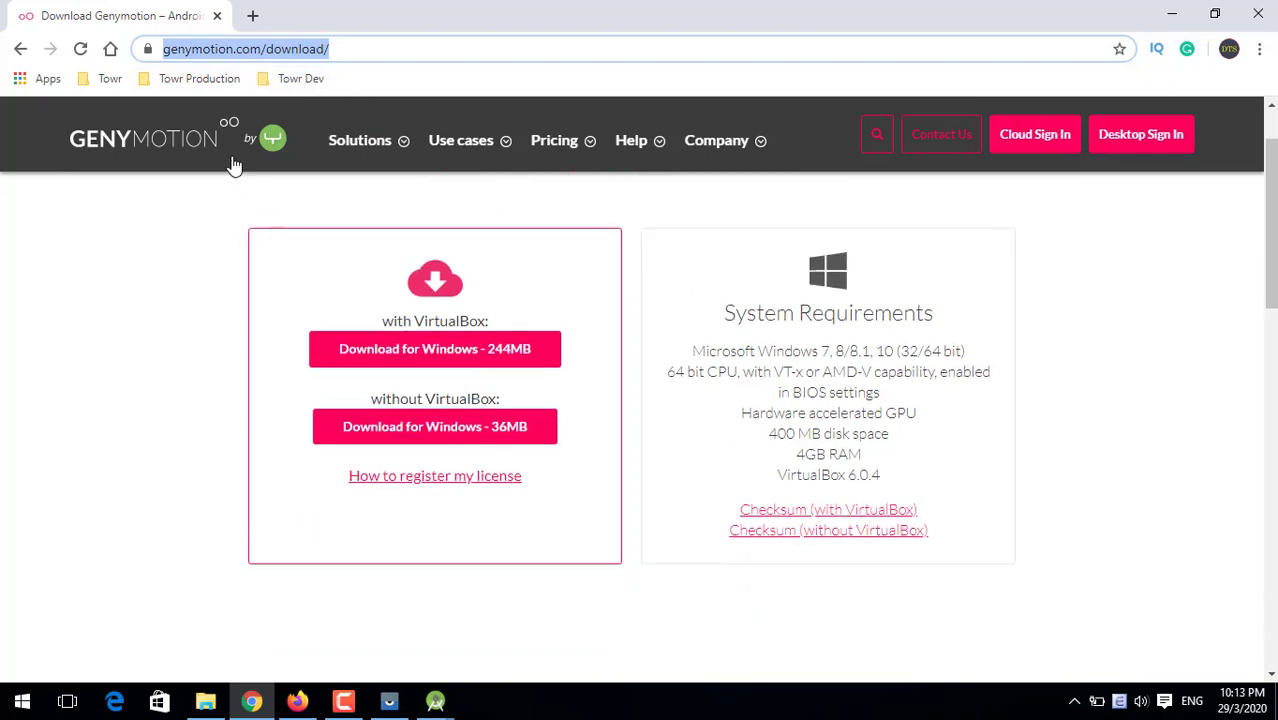
scroll(714, 322, "up", 1)
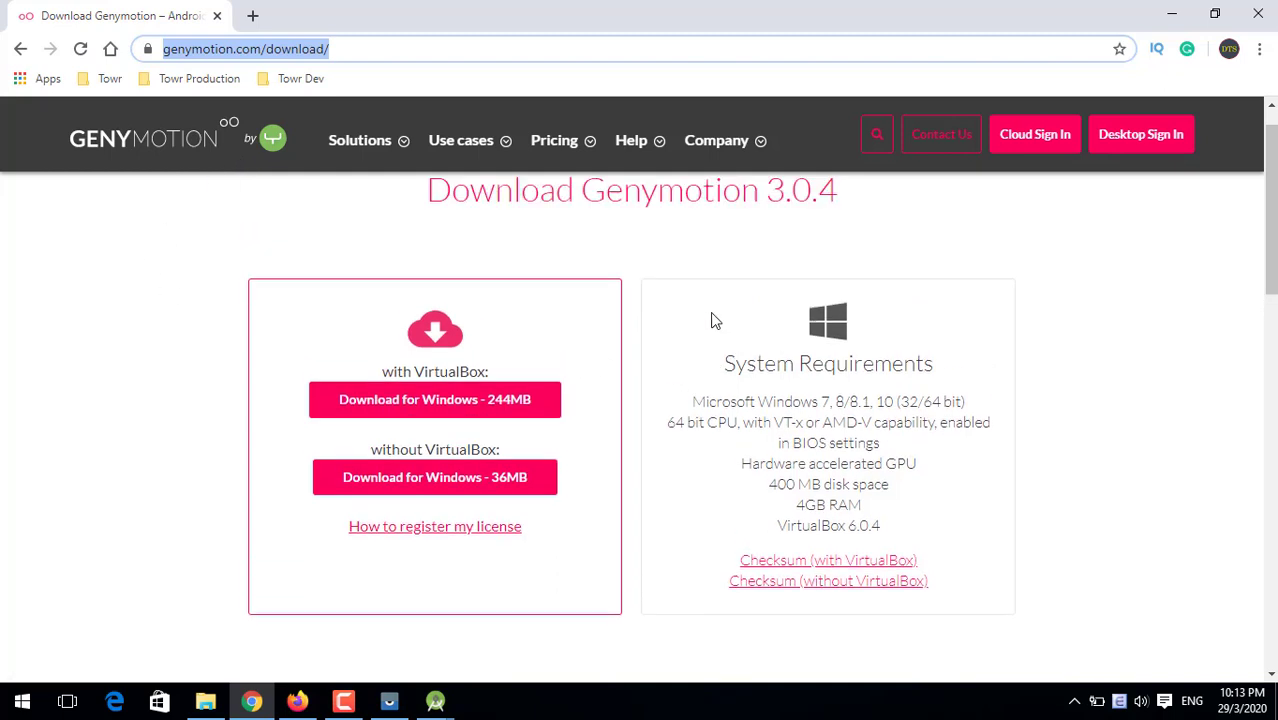
scroll(700, 311, "down", 2)
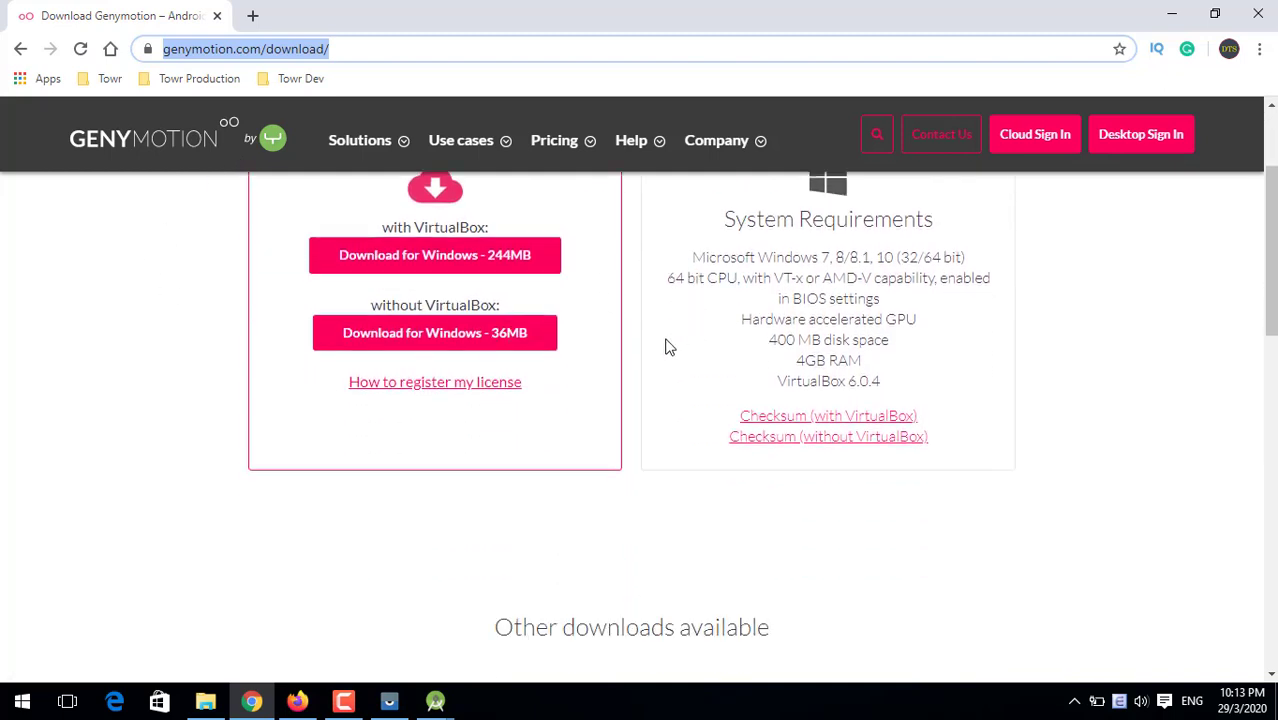
scroll(480, 305, "up", 1)
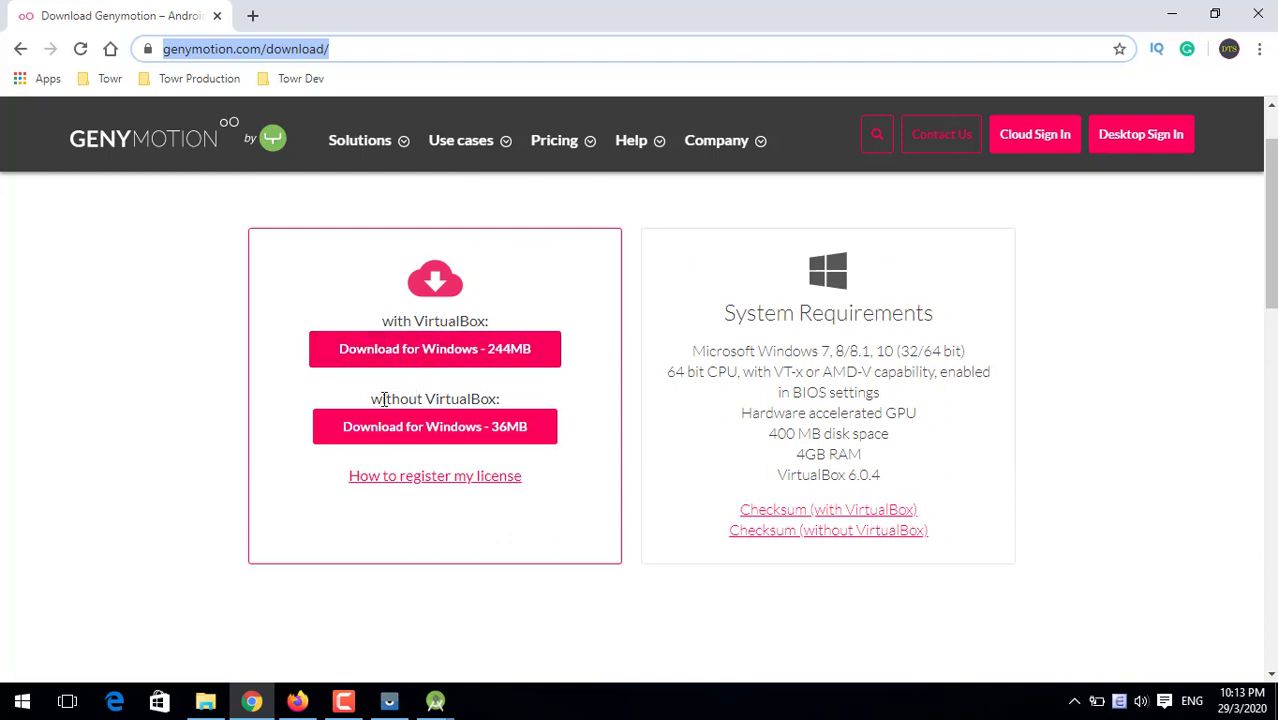
left_click(448, 358)
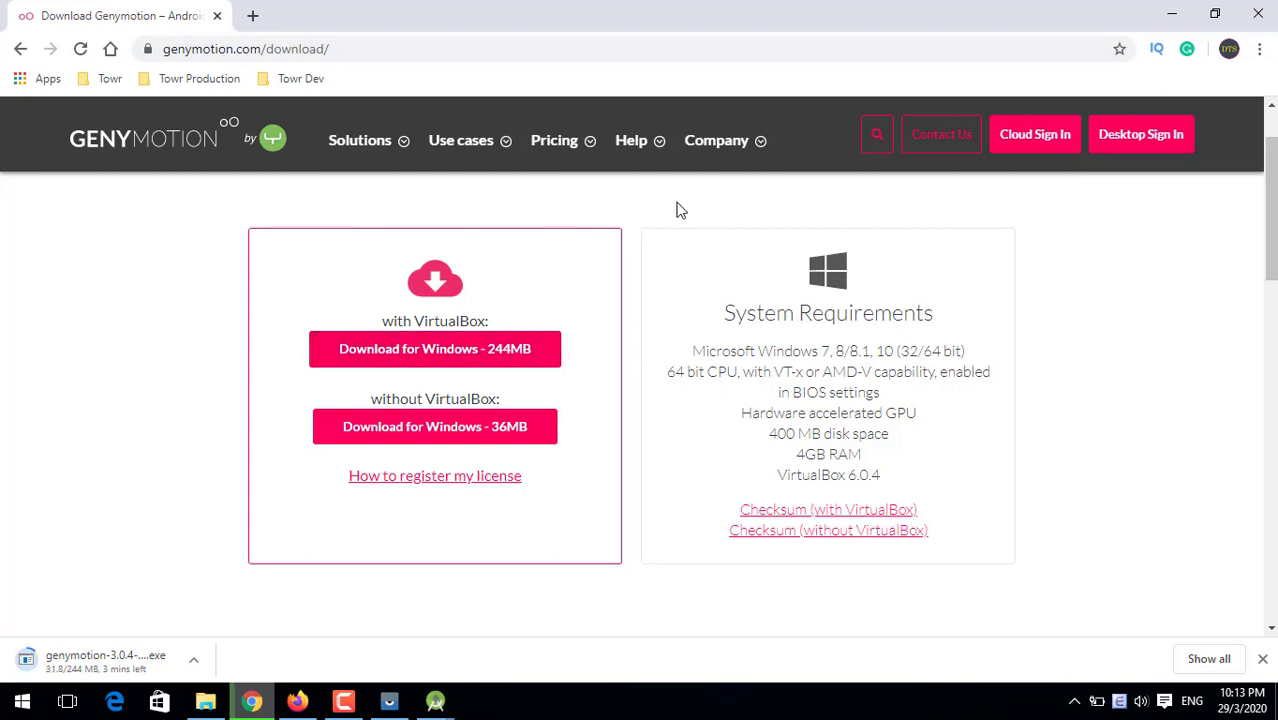
Check the options of the running installer download, and minimize the Chrome and Firefox windows to reach the desktop
left_click(385, 47)
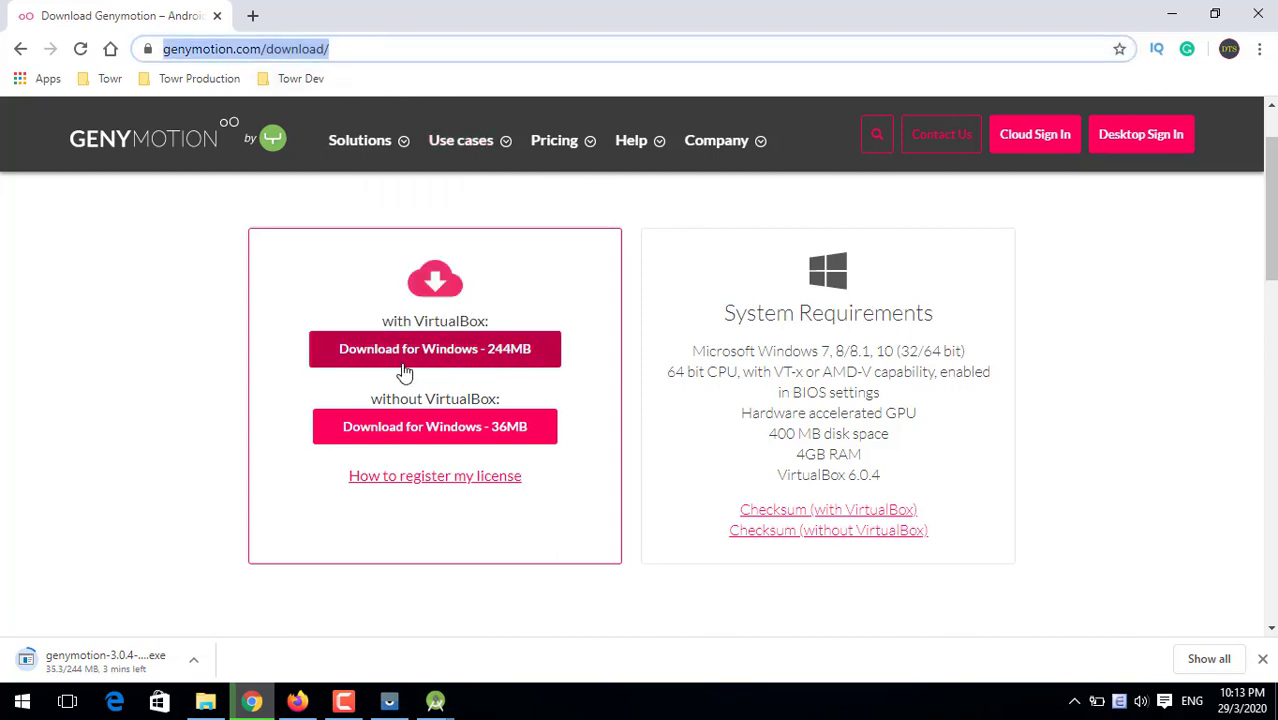
left_click(194, 660)
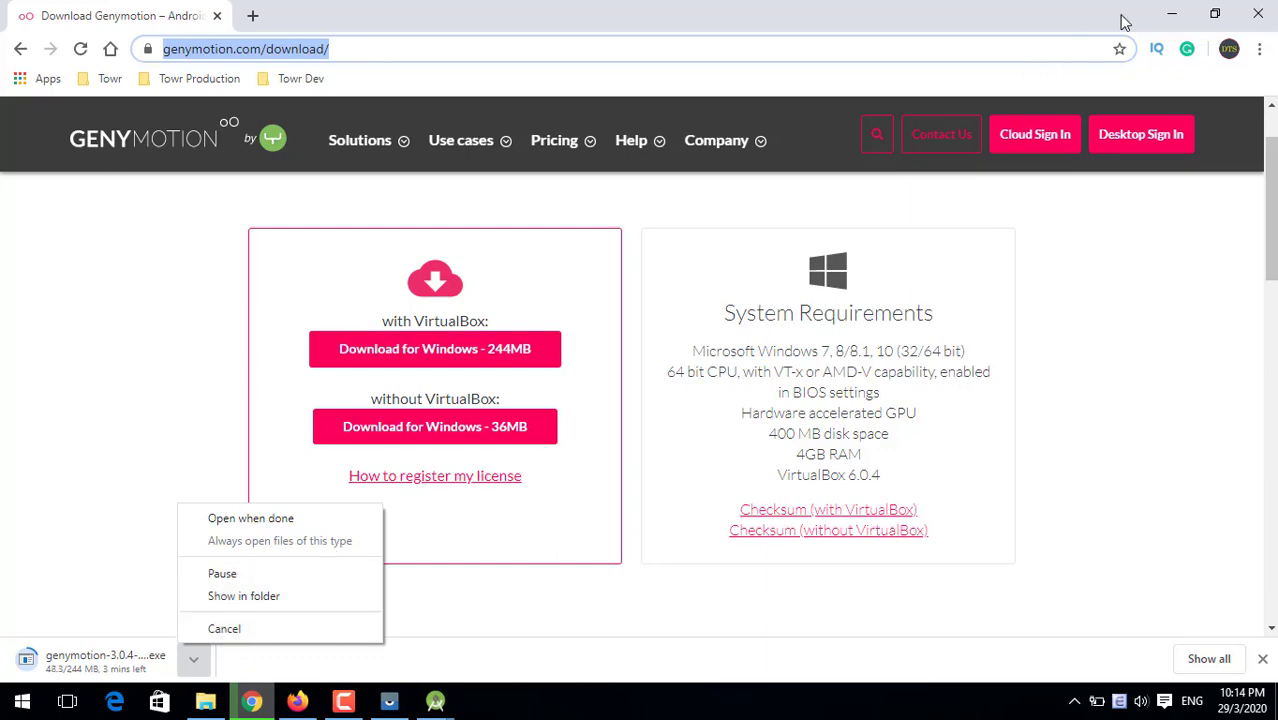
left_click(1171, 14)
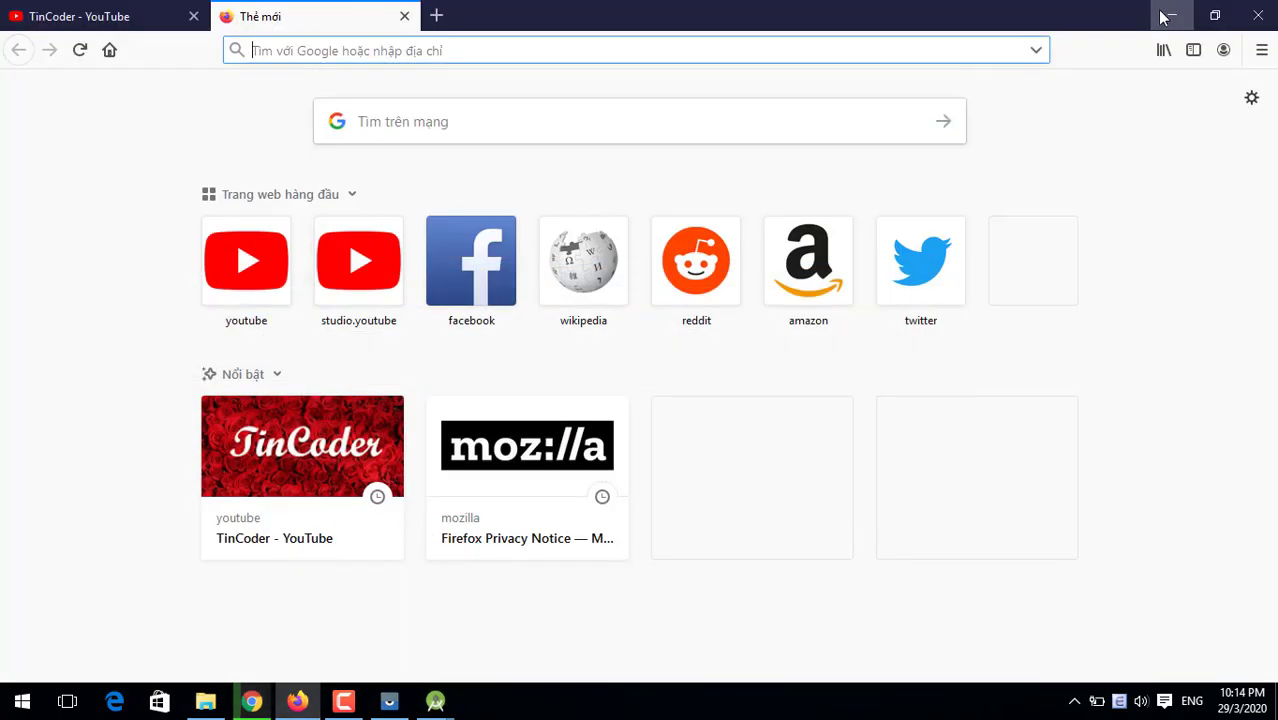
left_click(1171, 15)
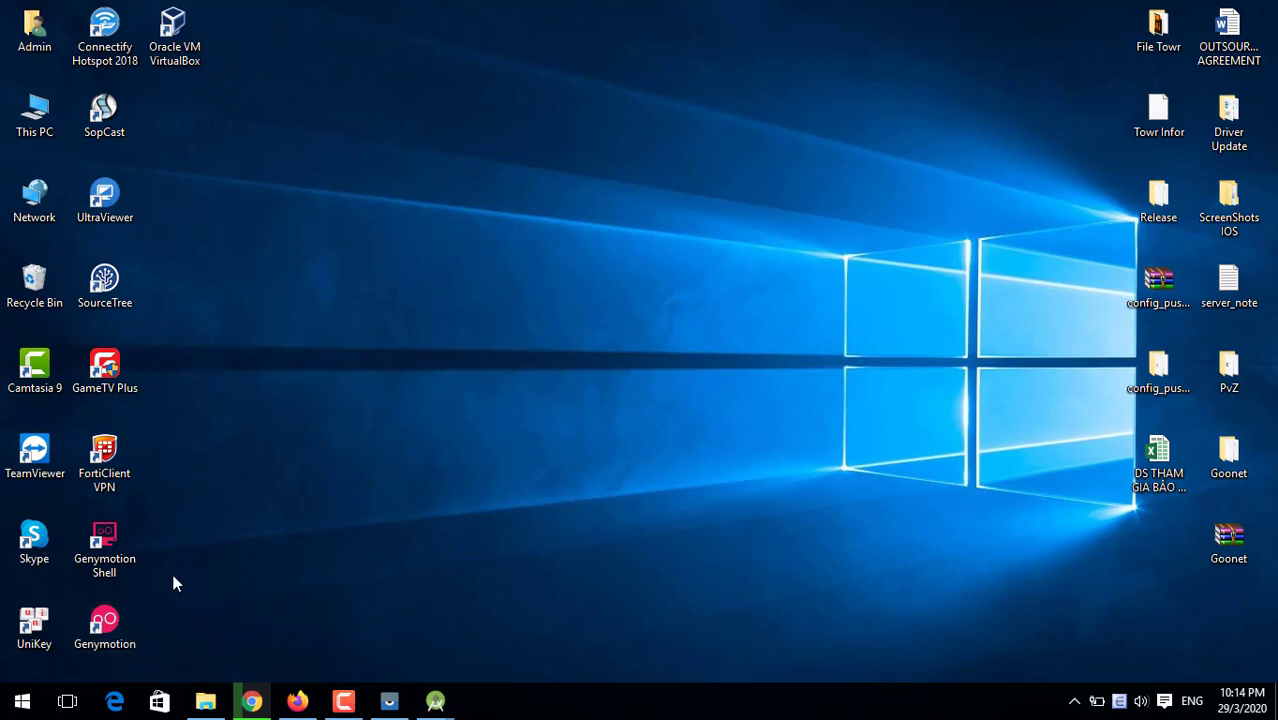
Point out the Oracle VM VirtualBox, Genymotion Shell and Genymotion shortcuts on the desktop, and launch Genymotion
left_click_drag(193, 637, 111, 527)
left_click_drag(285, 114, 150, 45)
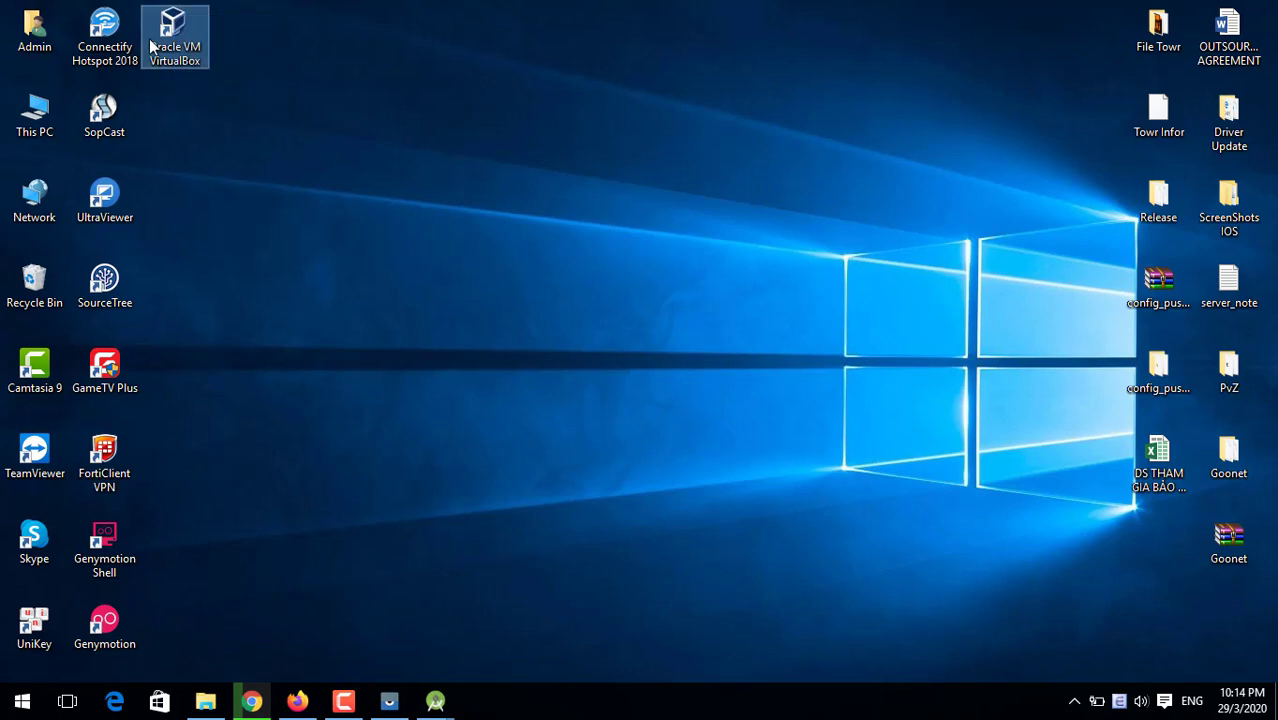
left_click(214, 80)
left_click_drag(246, 76, 142, 6)
left_click(345, 331)
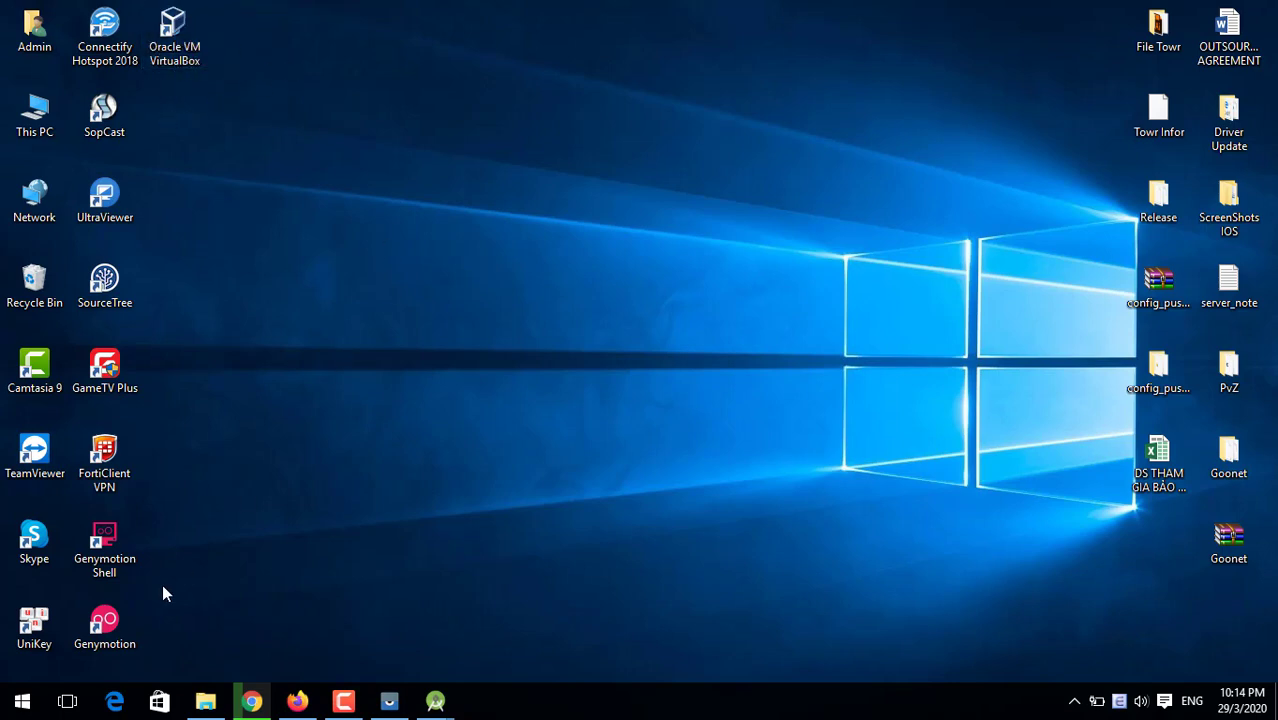
left_click_drag(158, 656, 107, 567)
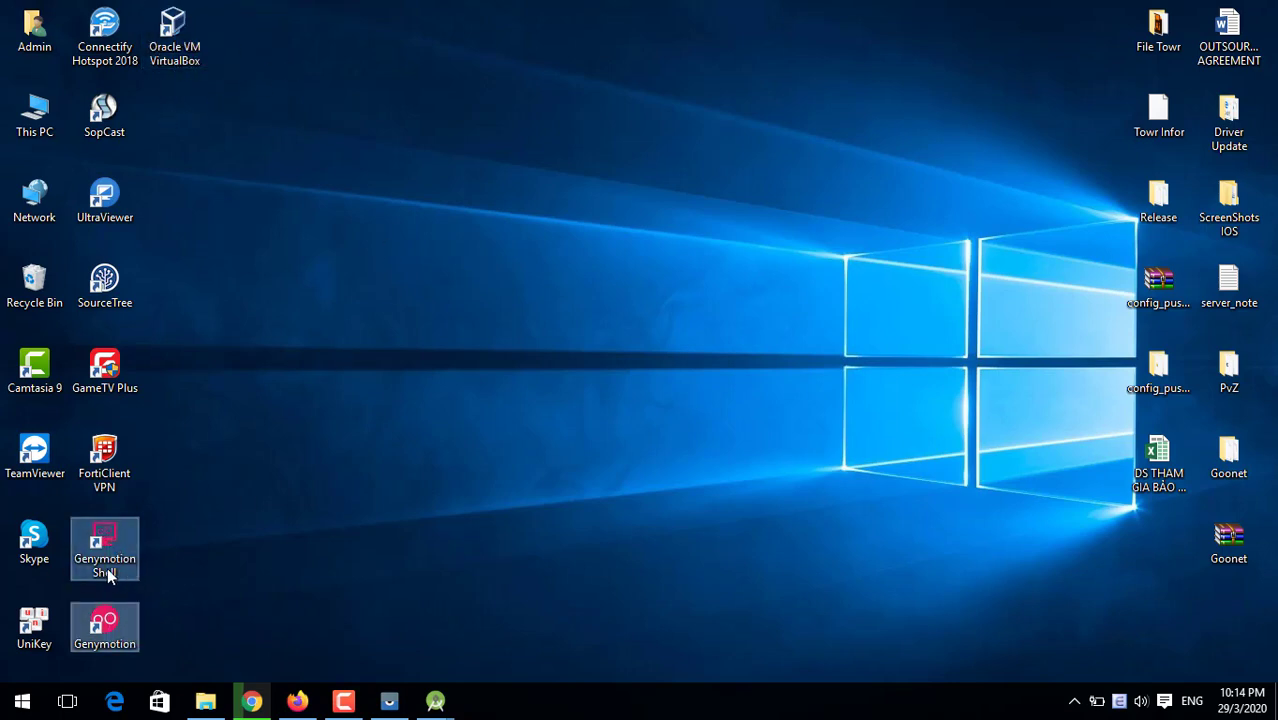
double_click(118, 636)
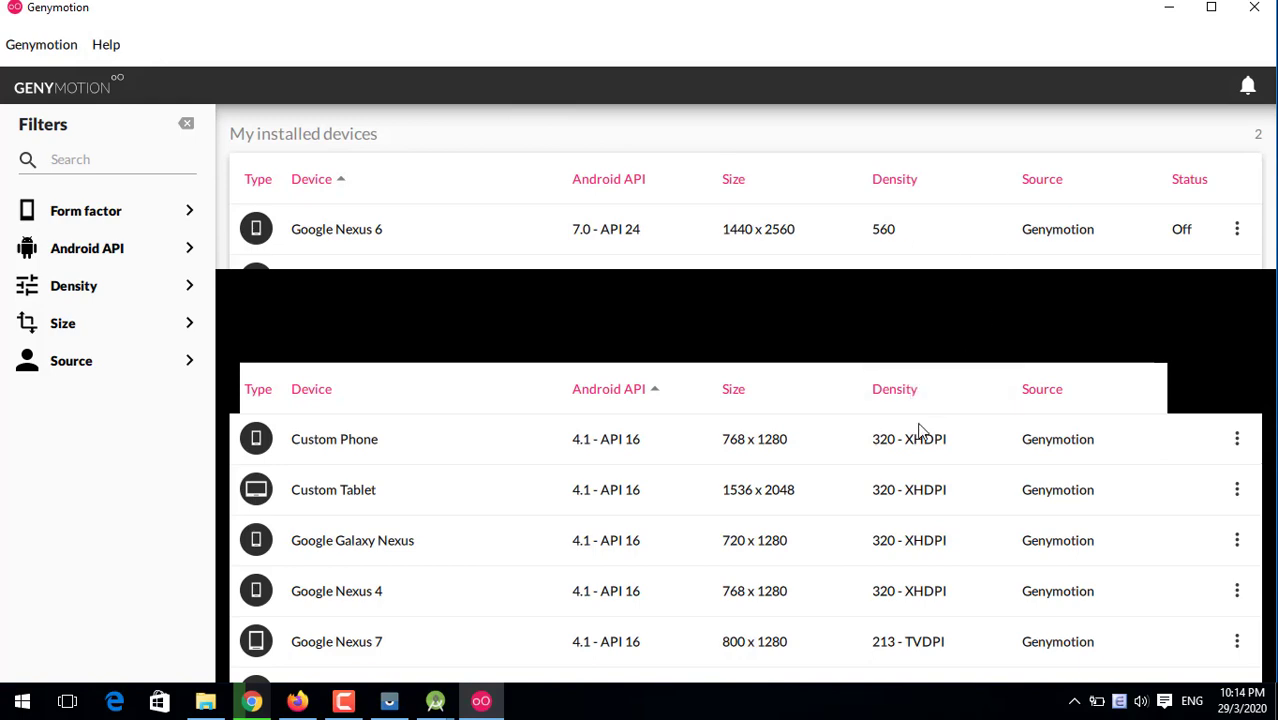
Examine the available virtual devices with their Android API levels, screen sizes and densities
scroll(710, 436, "down", 5)
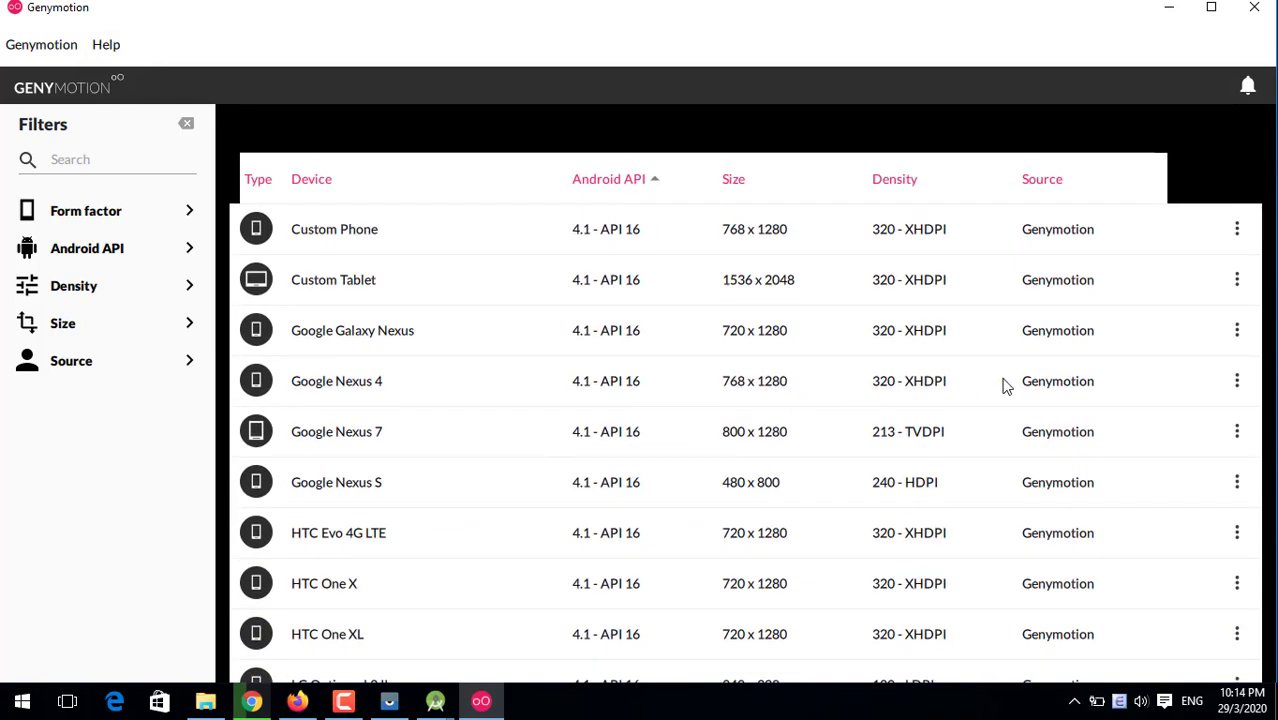
scroll(902, 363, "up", 1)
scroll(628, 343, "down", 1)
scroll(645, 343, "down", 3)
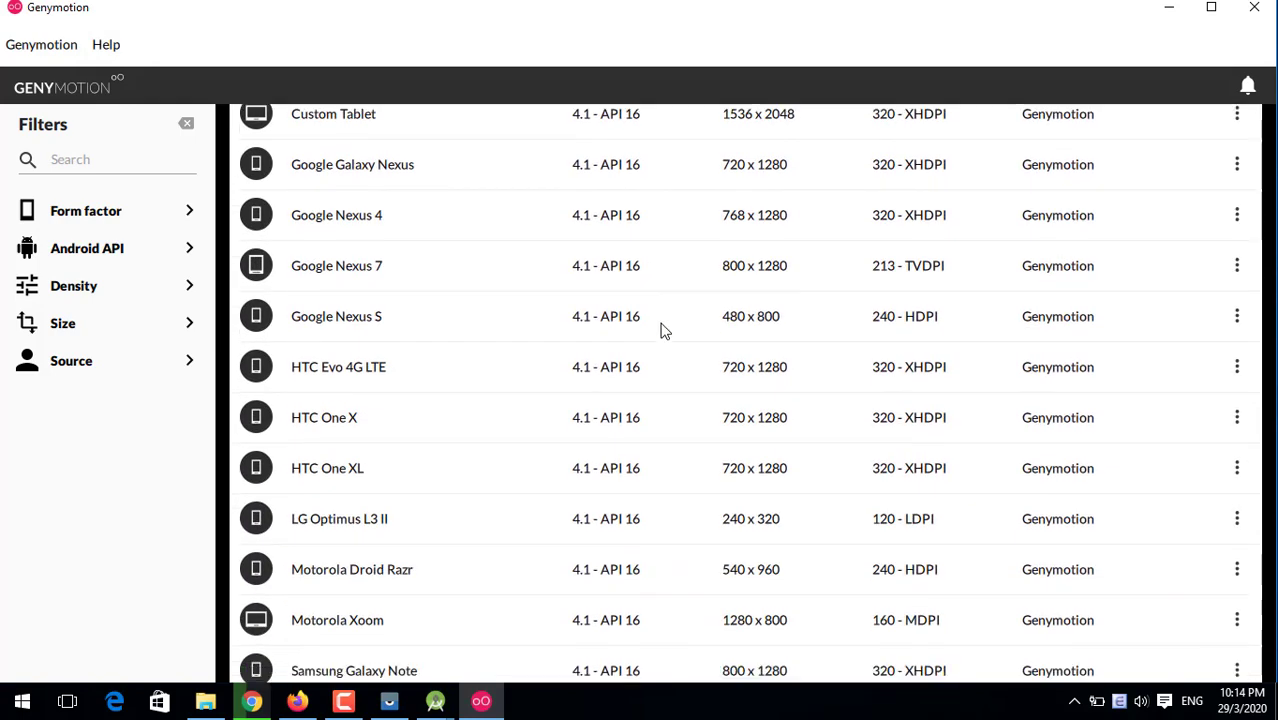
scroll(579, 328, "up", 3)
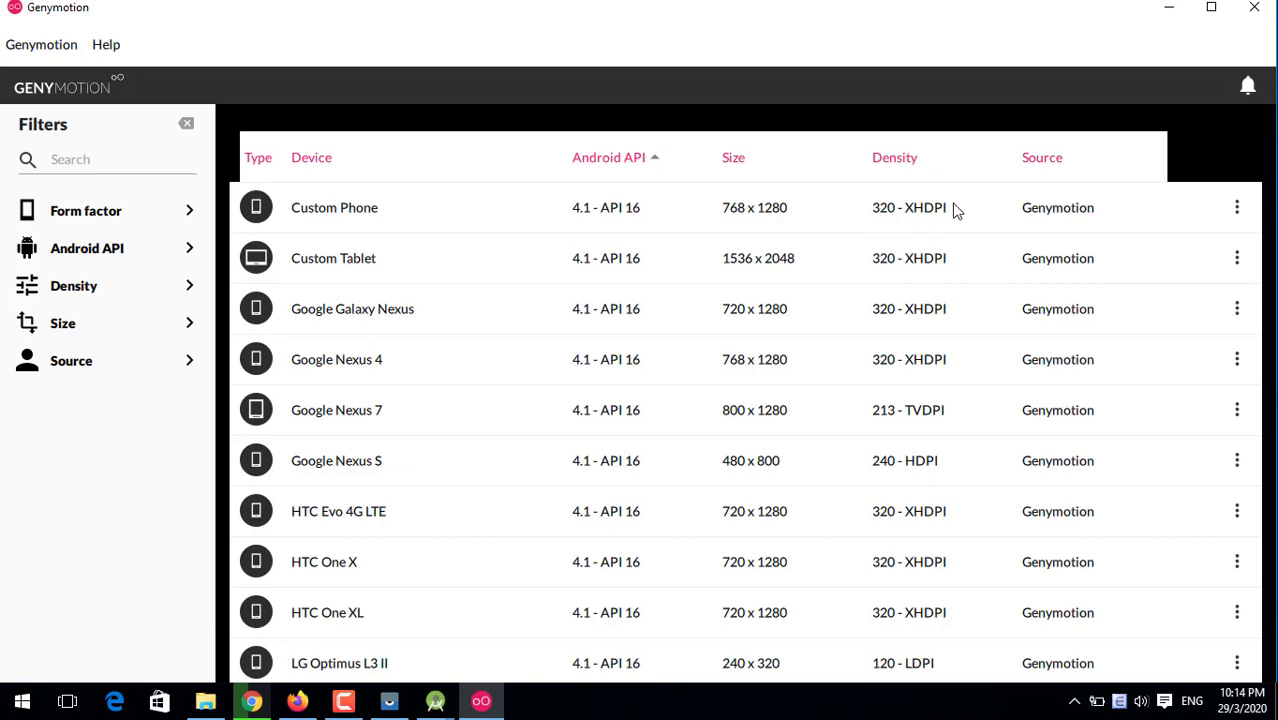
scroll(1151, 290, "down", 8)
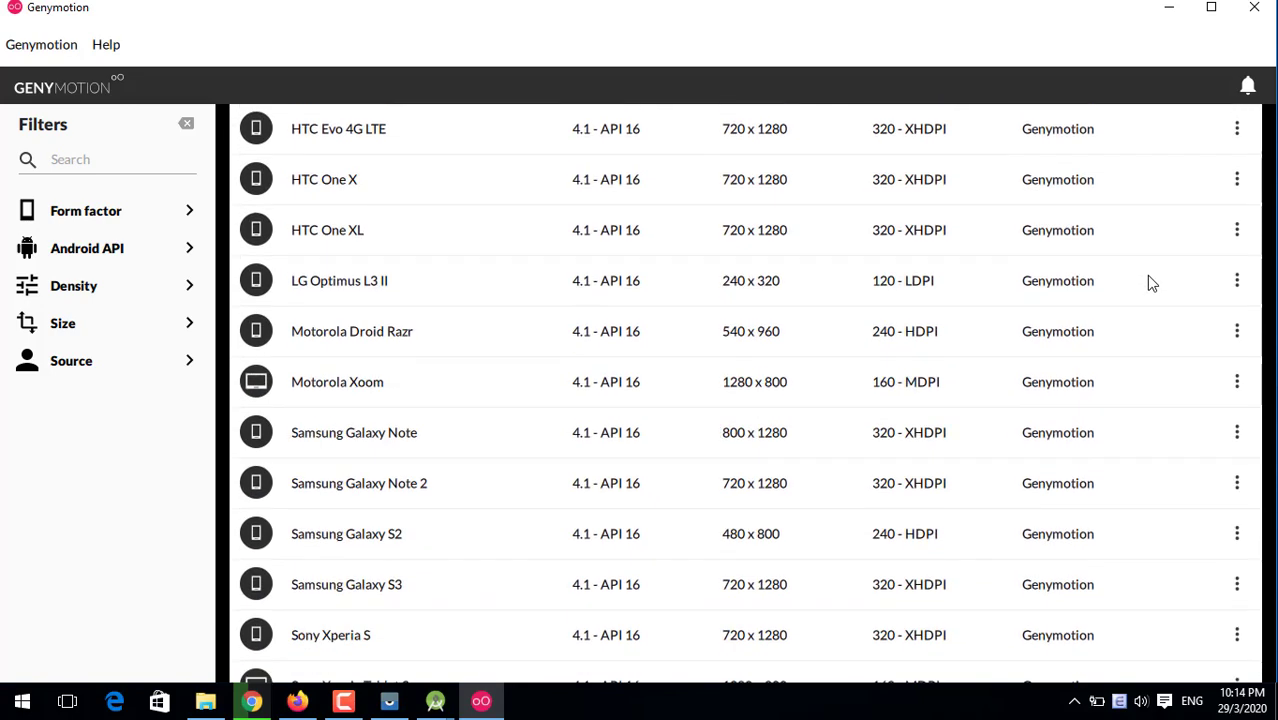
scroll(1149, 280, "down", 8)
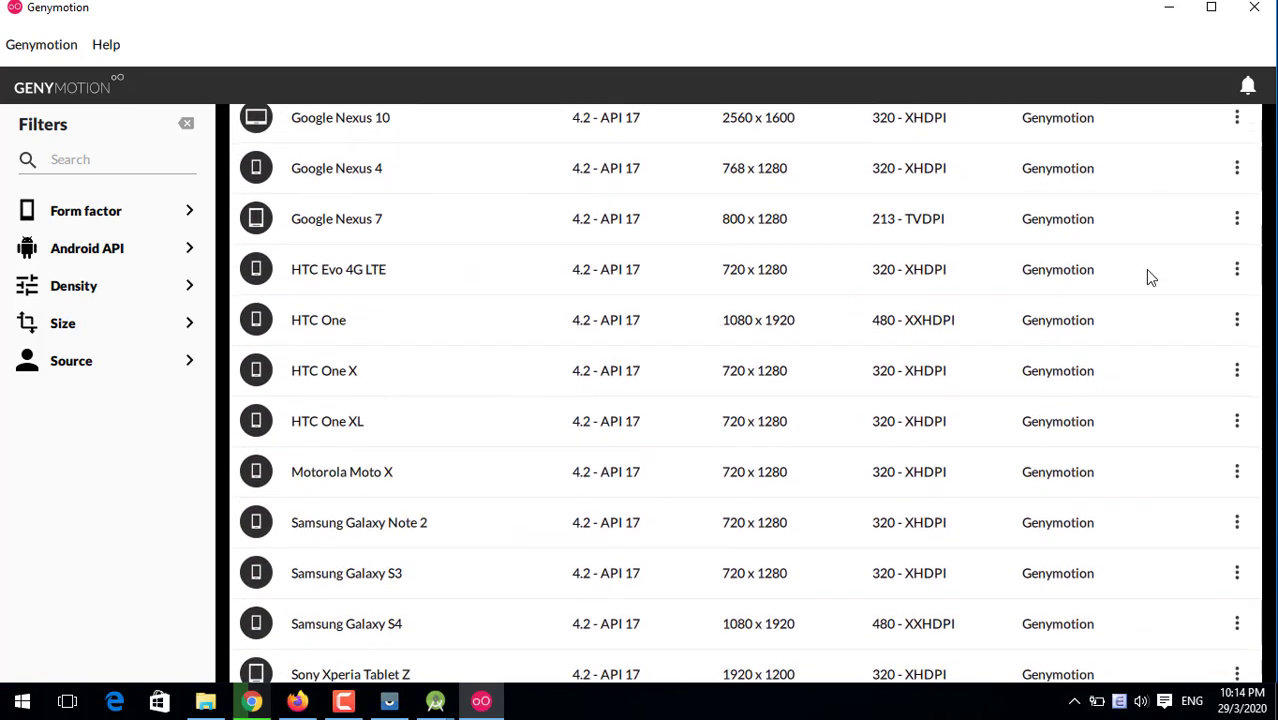
scroll(1148, 285, "down", 1)
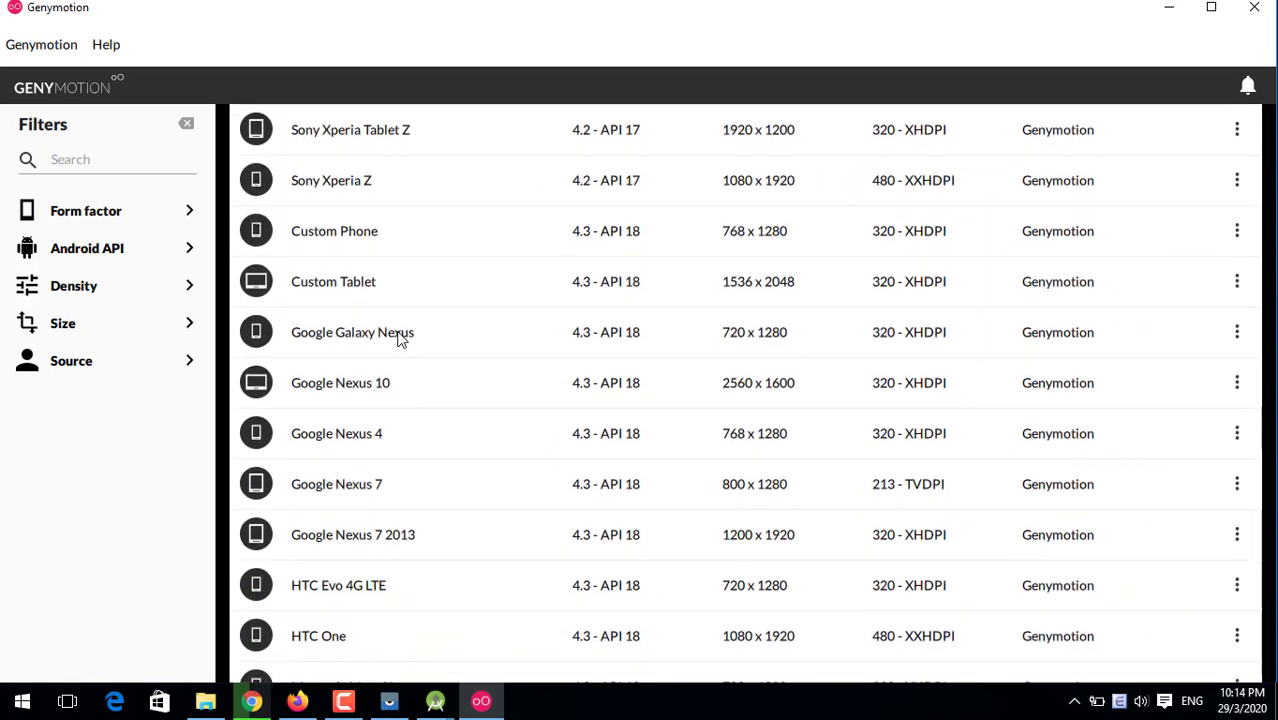
Start installing the Google Galaxy Nexus 4.3 - API 18 virtual device with default settings, and cancel its download
left_click(1238, 334)
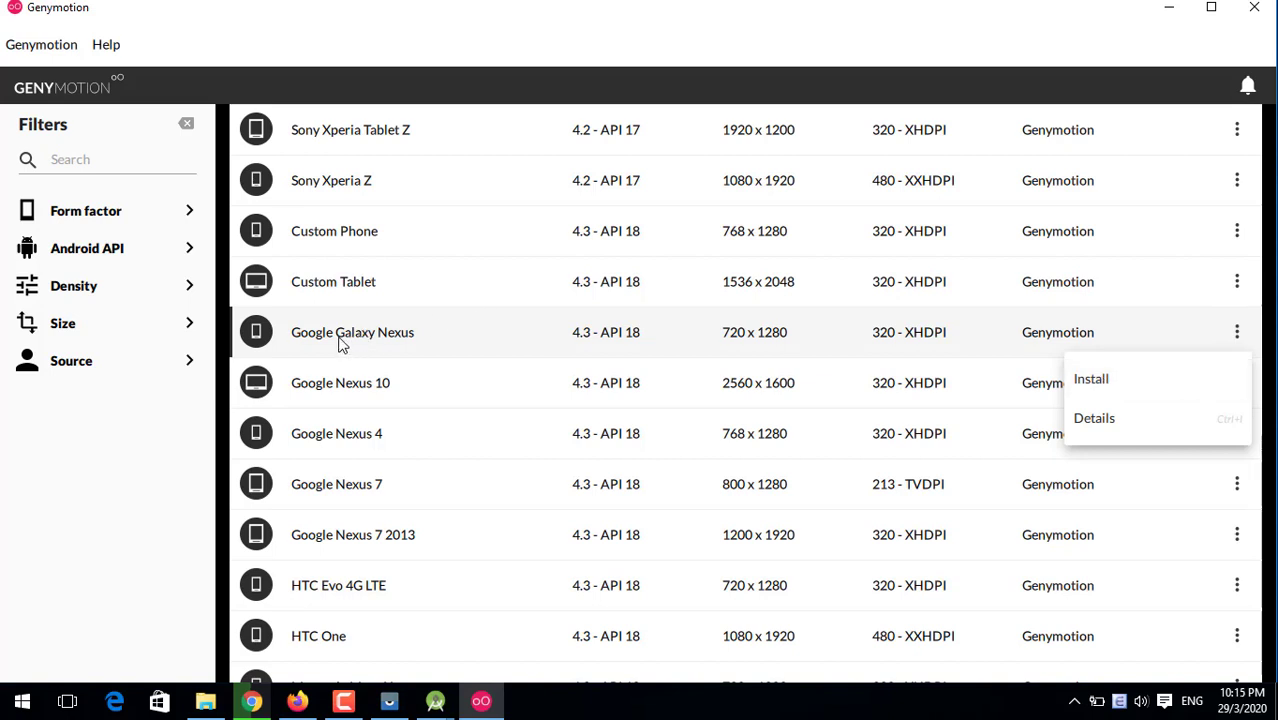
left_click(1107, 380)
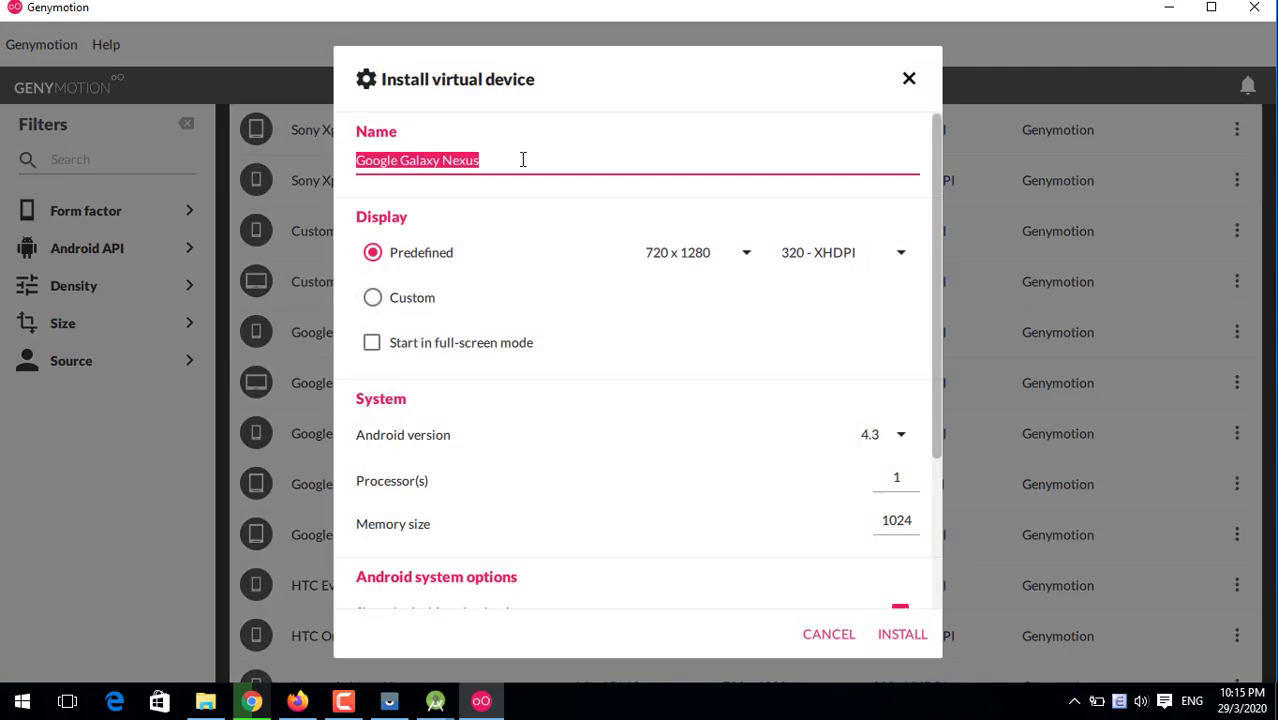
left_click(521, 162)
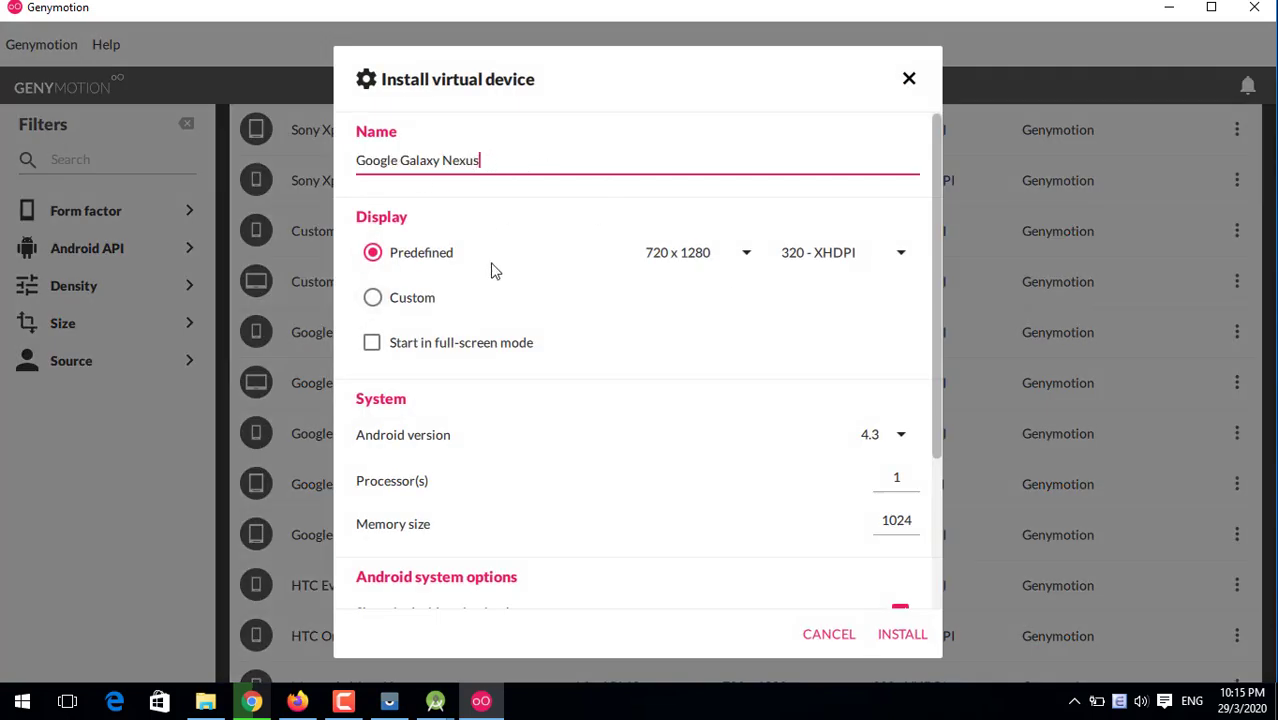
scroll(735, 466, "down", 3)
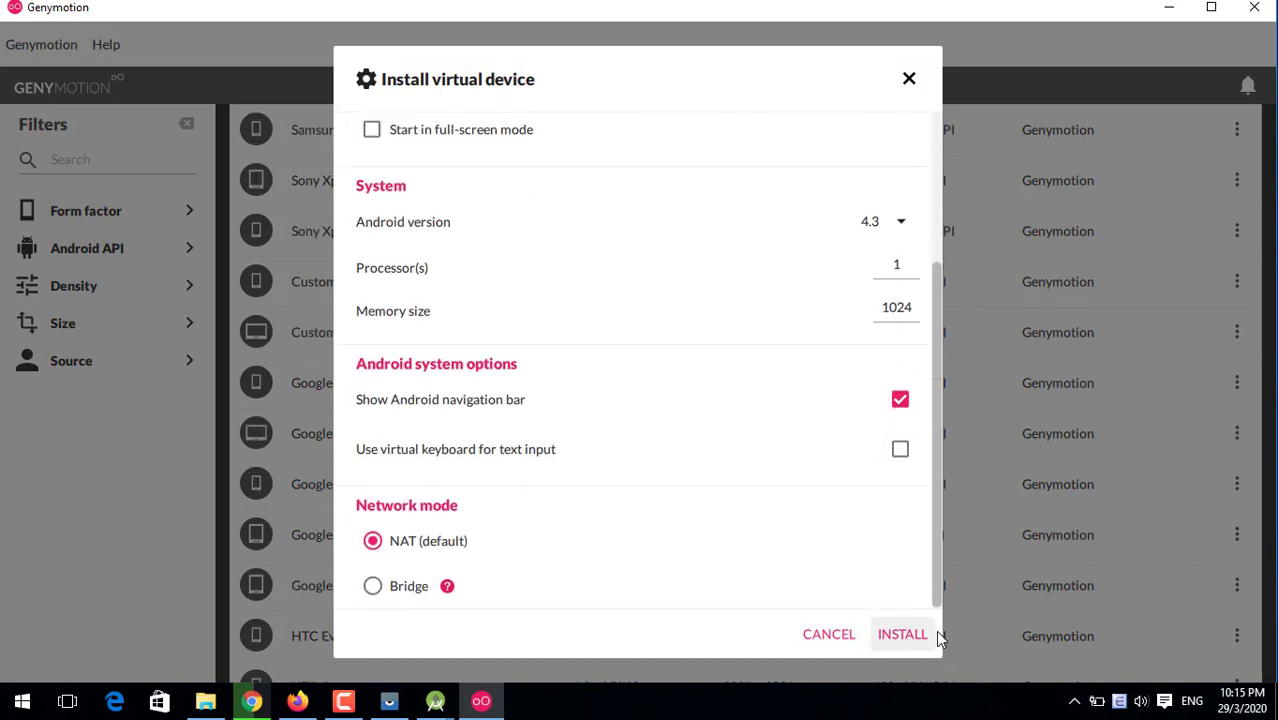
left_click(938, 636)
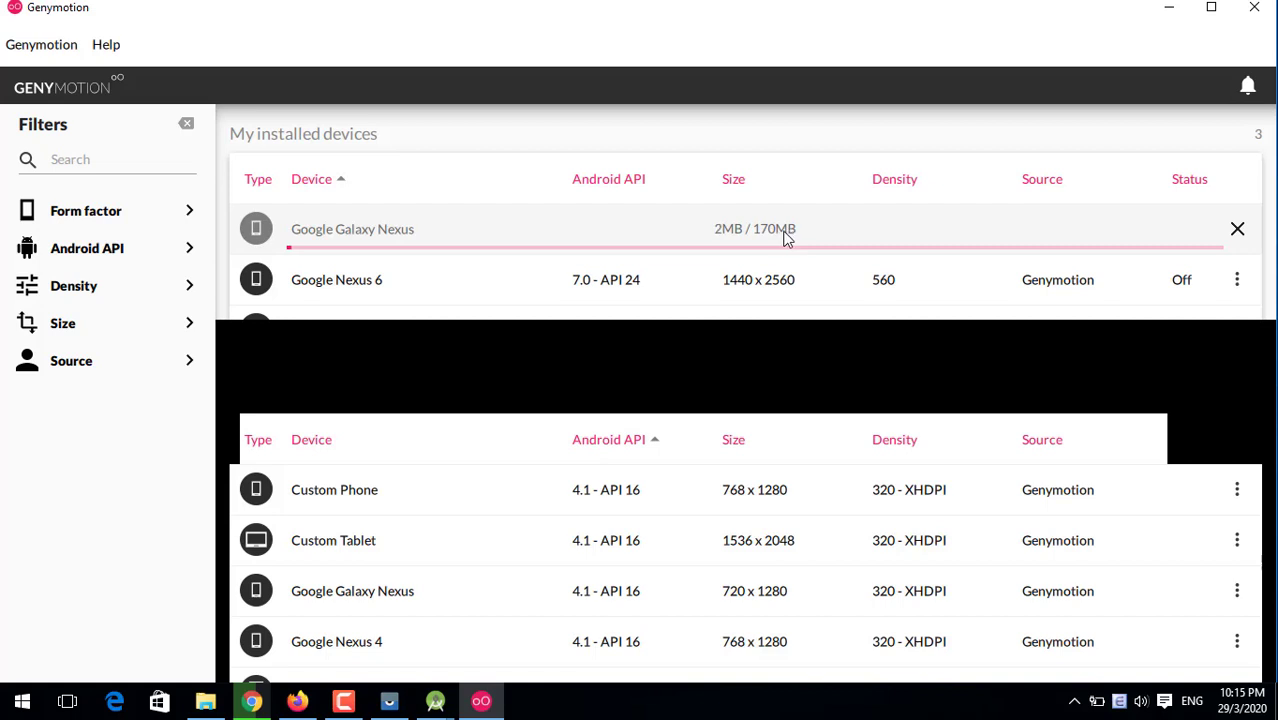
left_click(1236, 230)
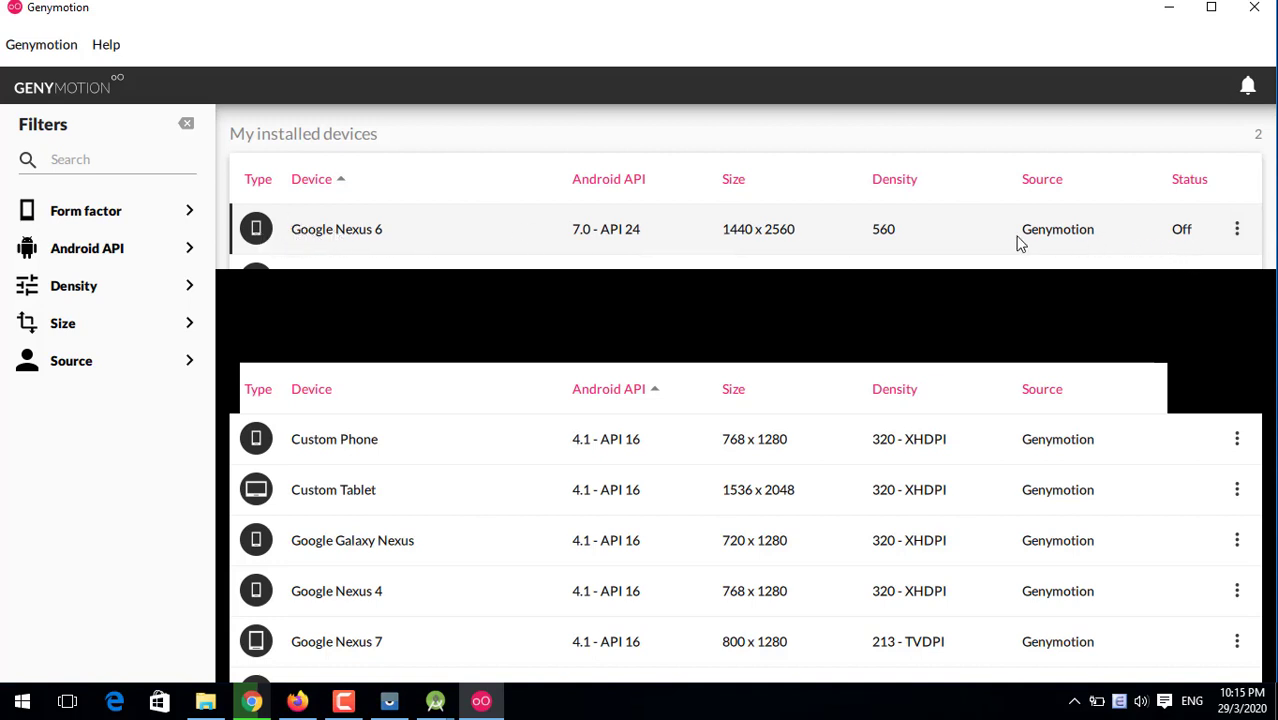
Start the installed Google Nexus 6 virtual device, and close its emulator window
left_click(1237, 232)
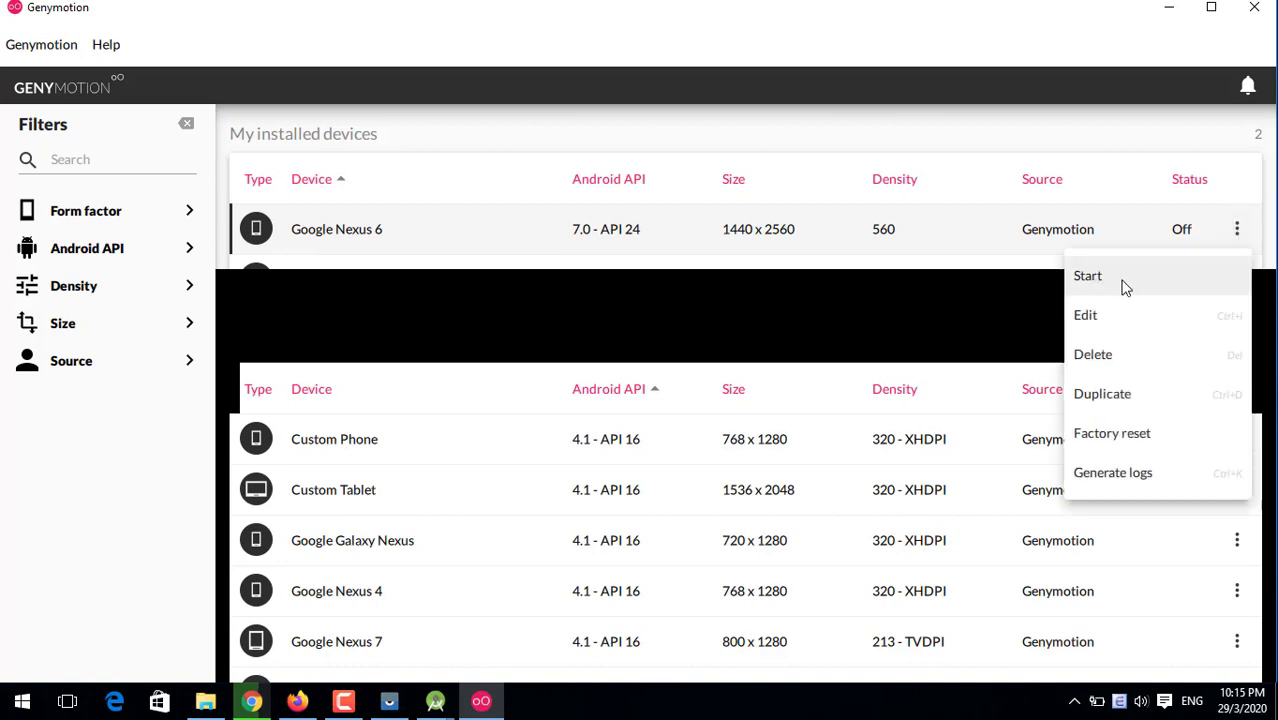
key("Return")
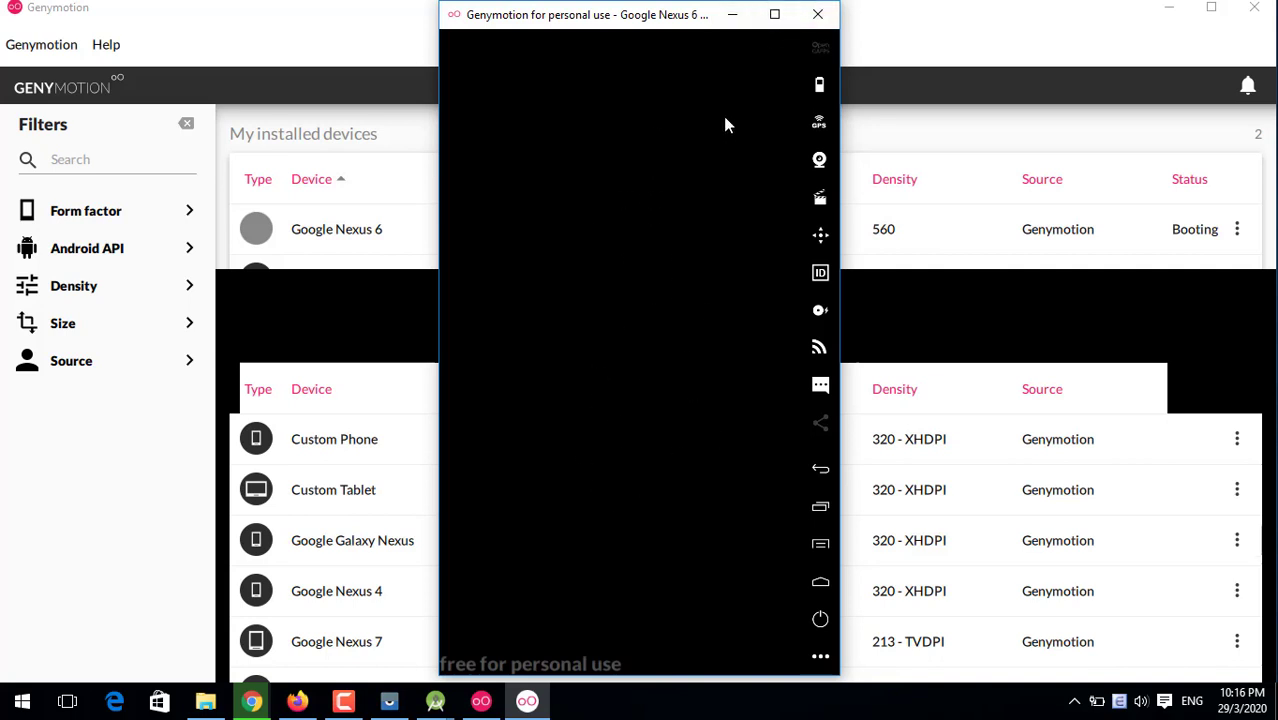
left_click(818, 18)
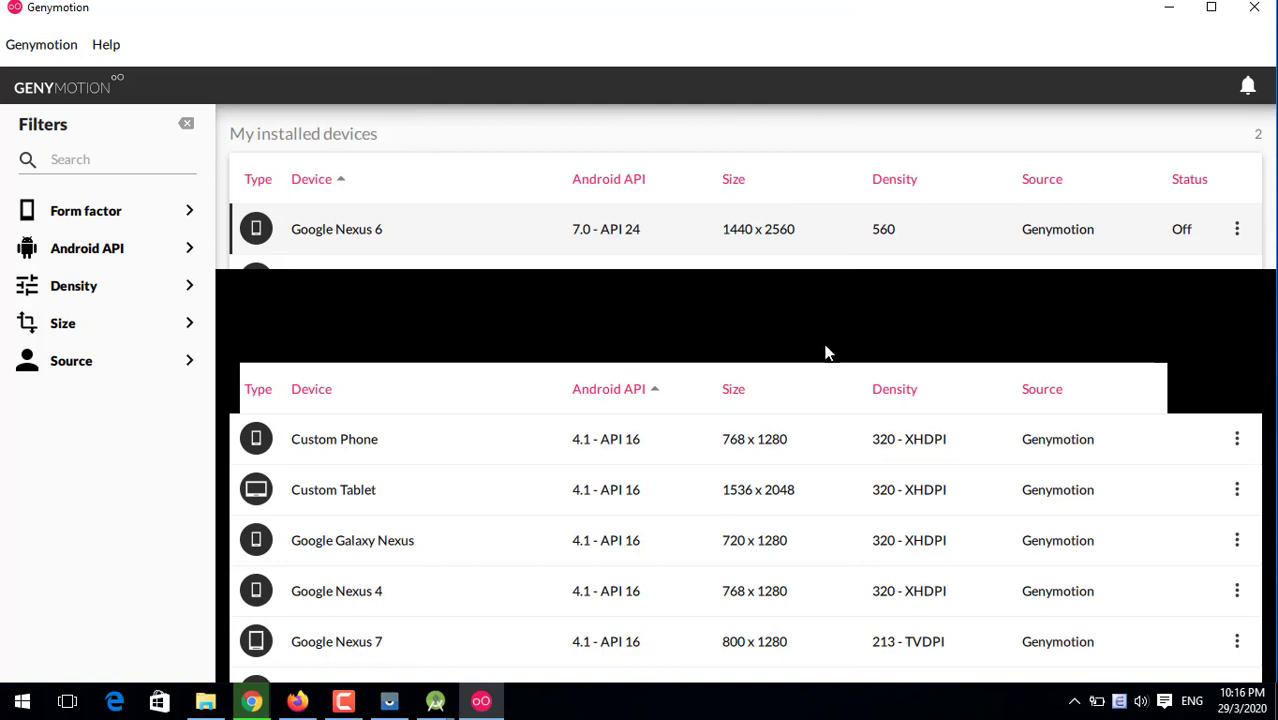
Browse the available device templates from Android 4.1 up to the 5.0 - API 21 entries
scroll(893, 417, "down", 1)
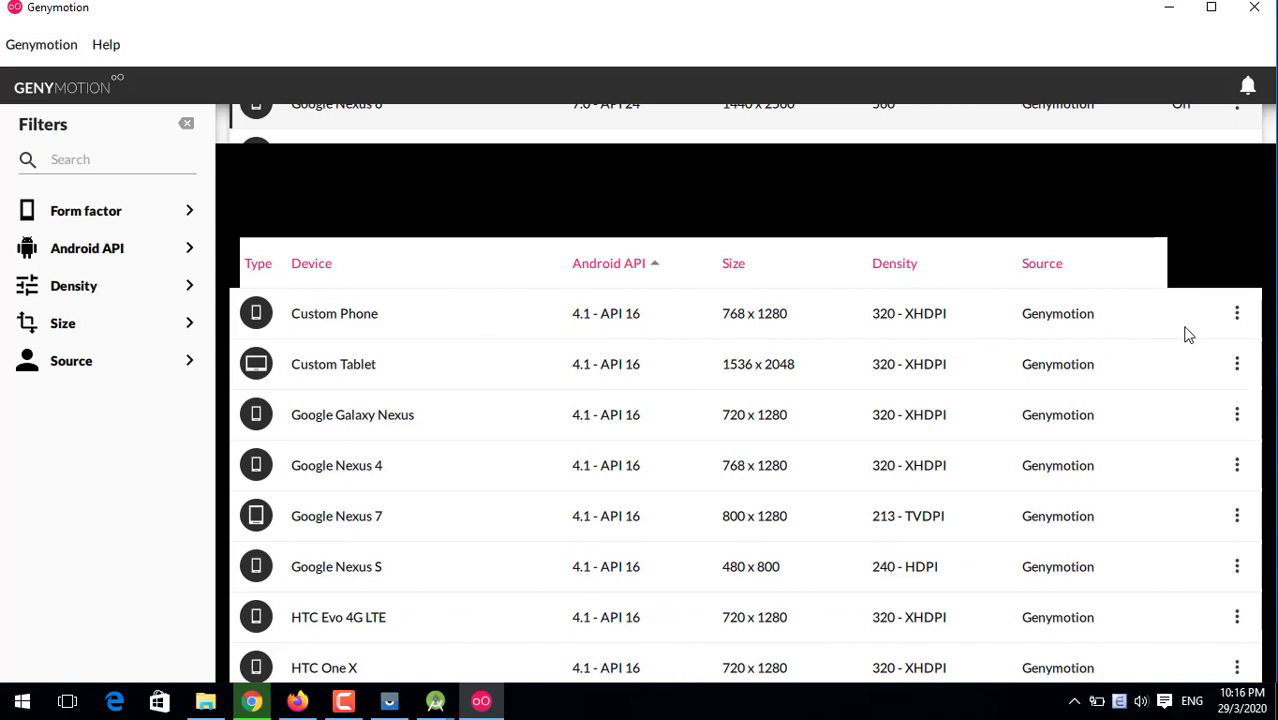
scroll(653, 394, "down", 3)
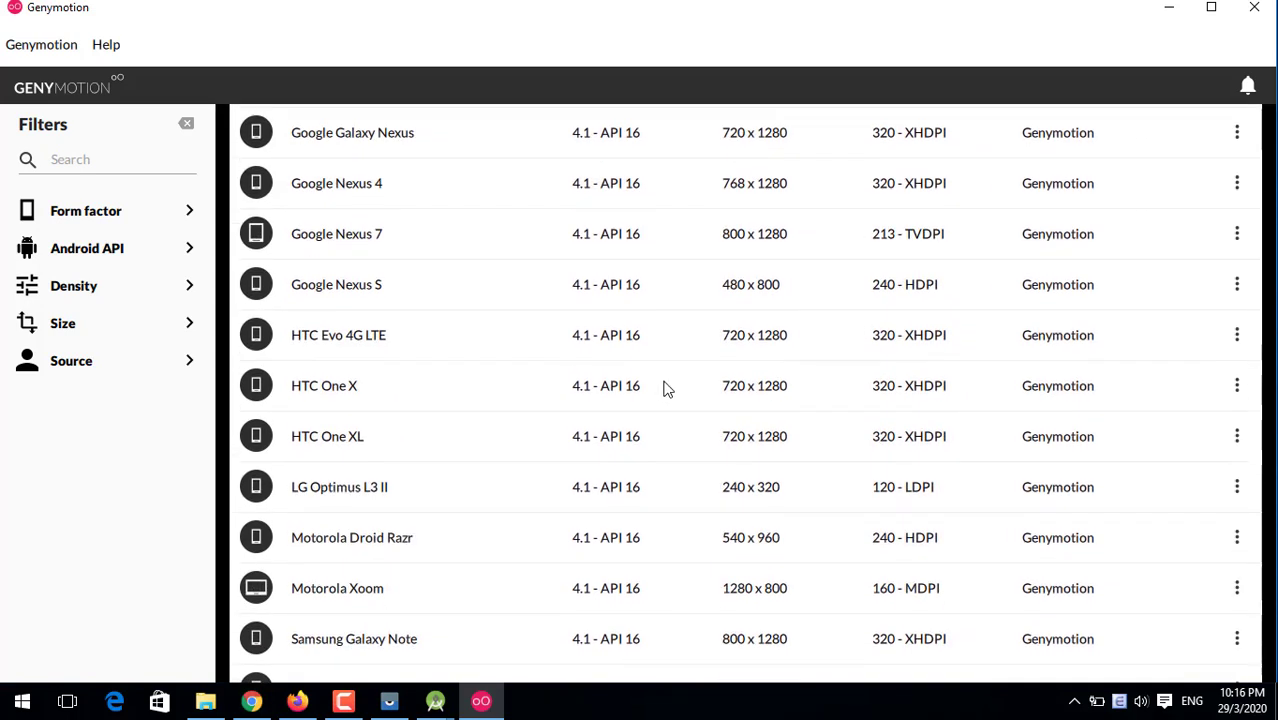
scroll(1140, 290, "down", 6)
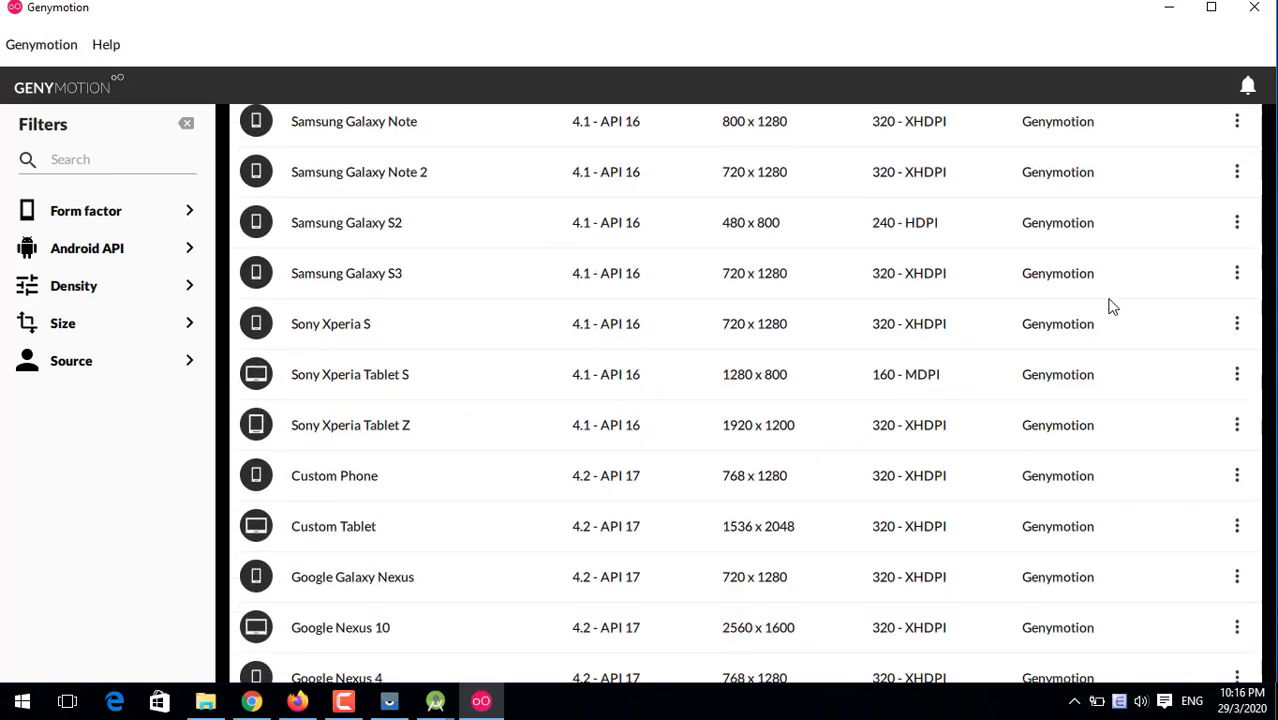
scroll(1100, 280, "down", 5)
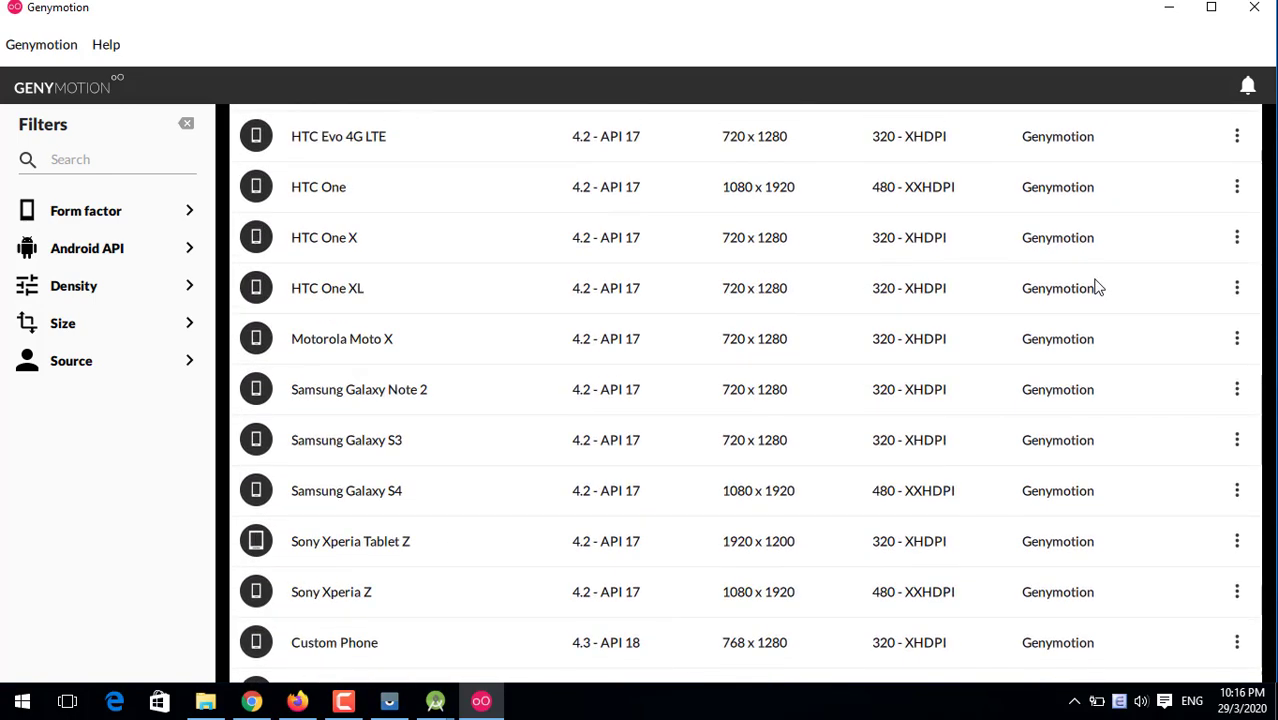
scroll(1090, 240, "down", 7)
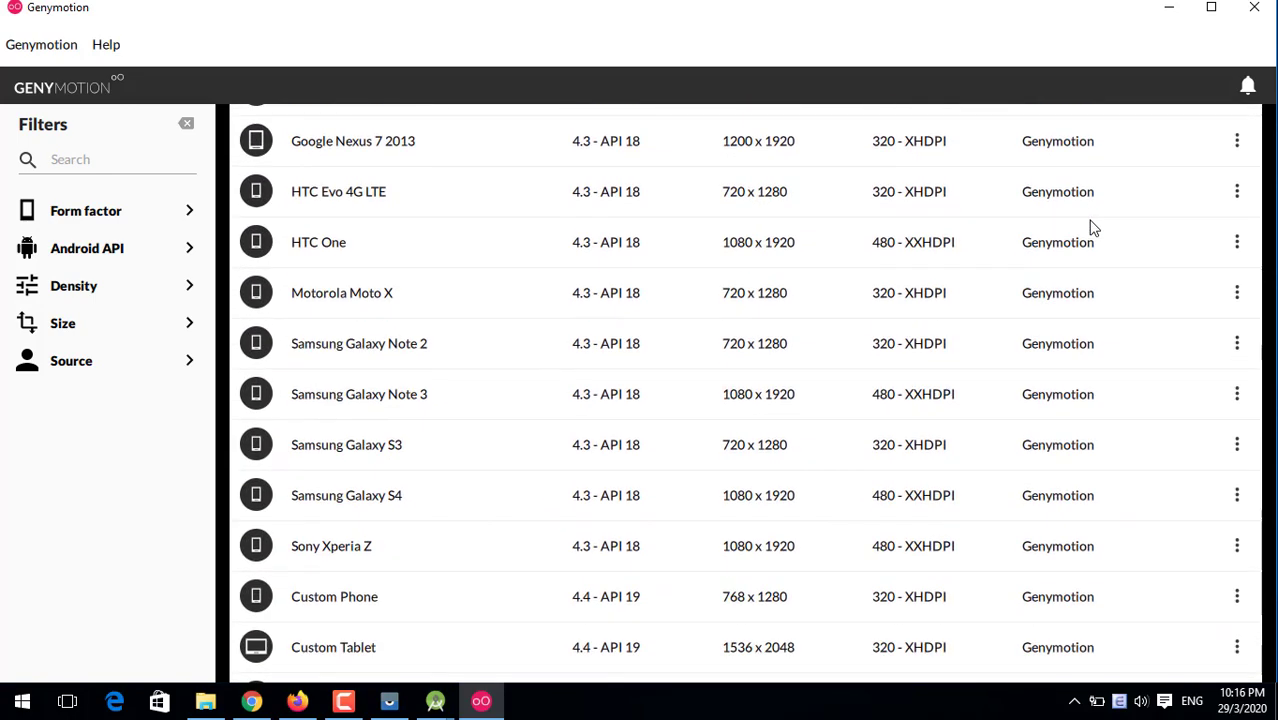
scroll(1093, 230, "down", 6)
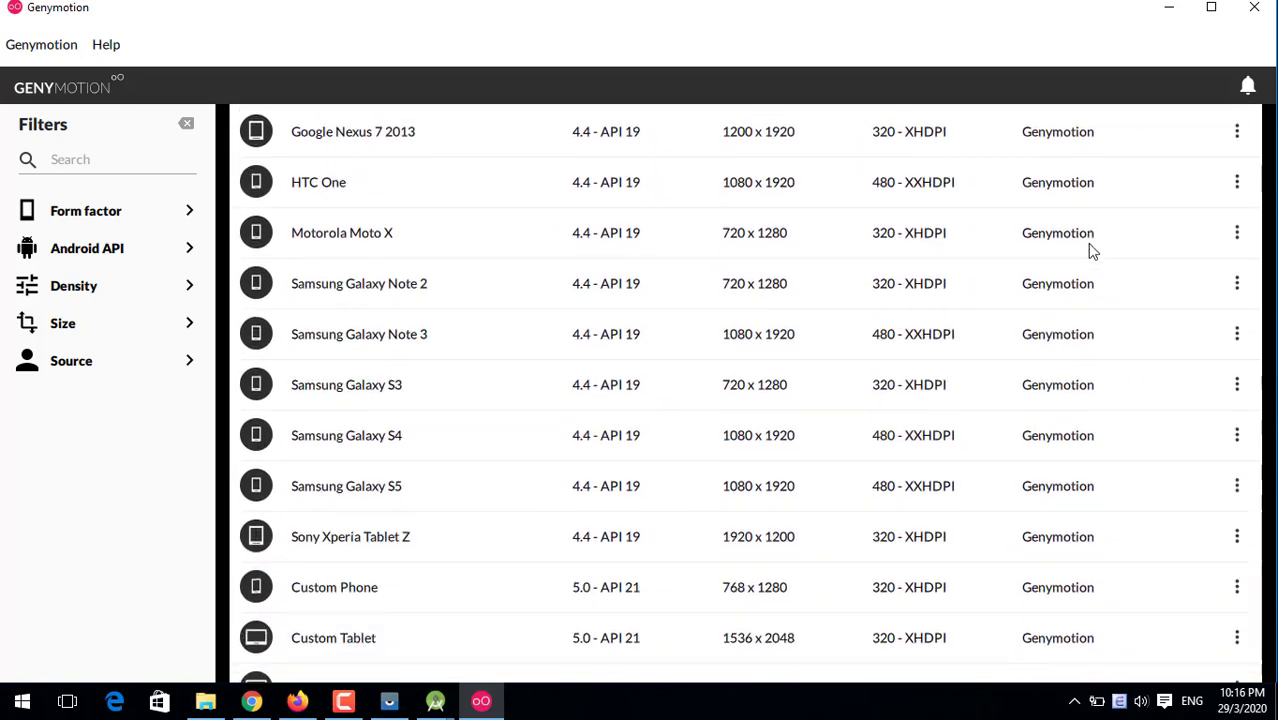
Browse the remaining device templates from Android 5.0 - API 21 to the 9.0 - API 28 entries
scroll(1100, 252, "down", 6)
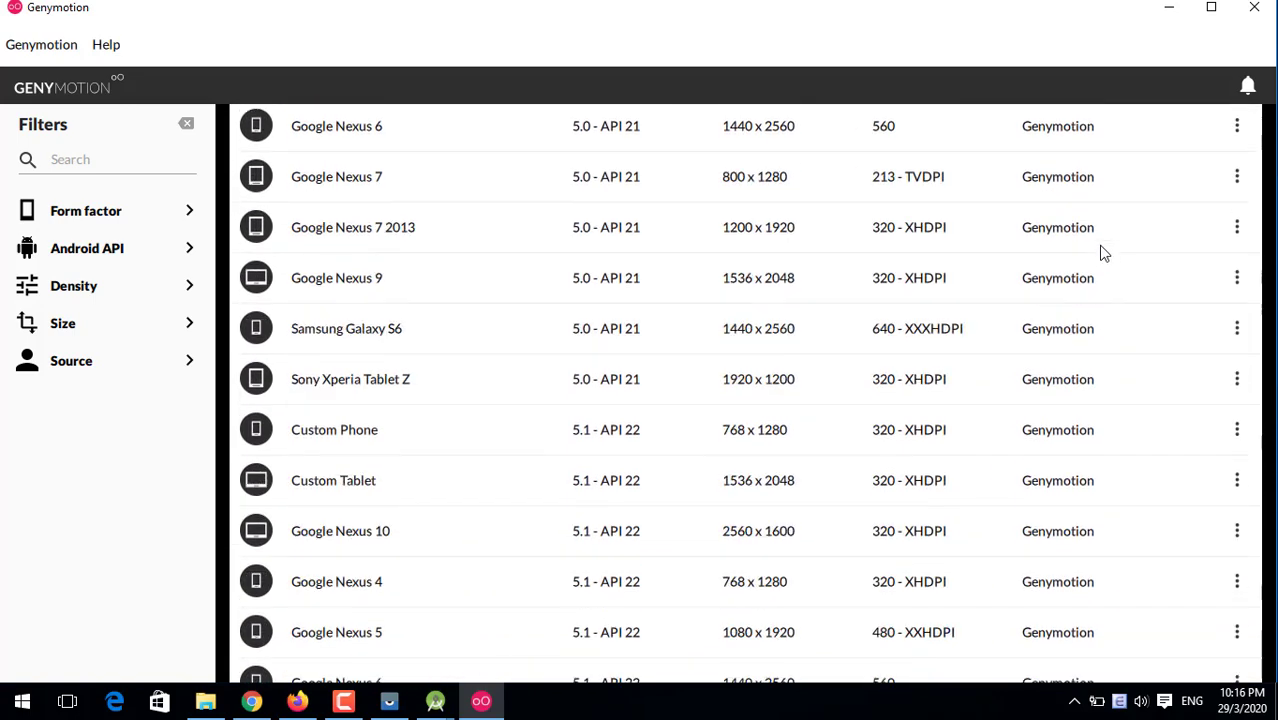
scroll(1105, 255, "down", 5)
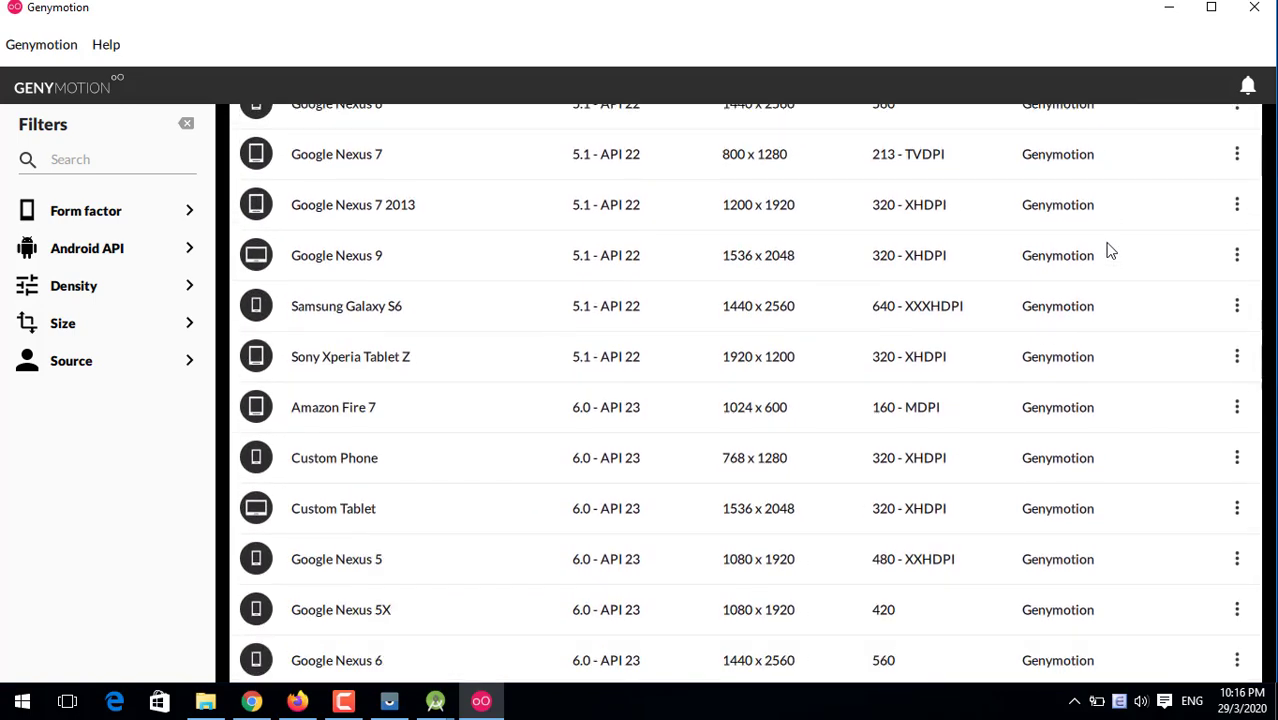
scroll(1098, 255, "down", 6)
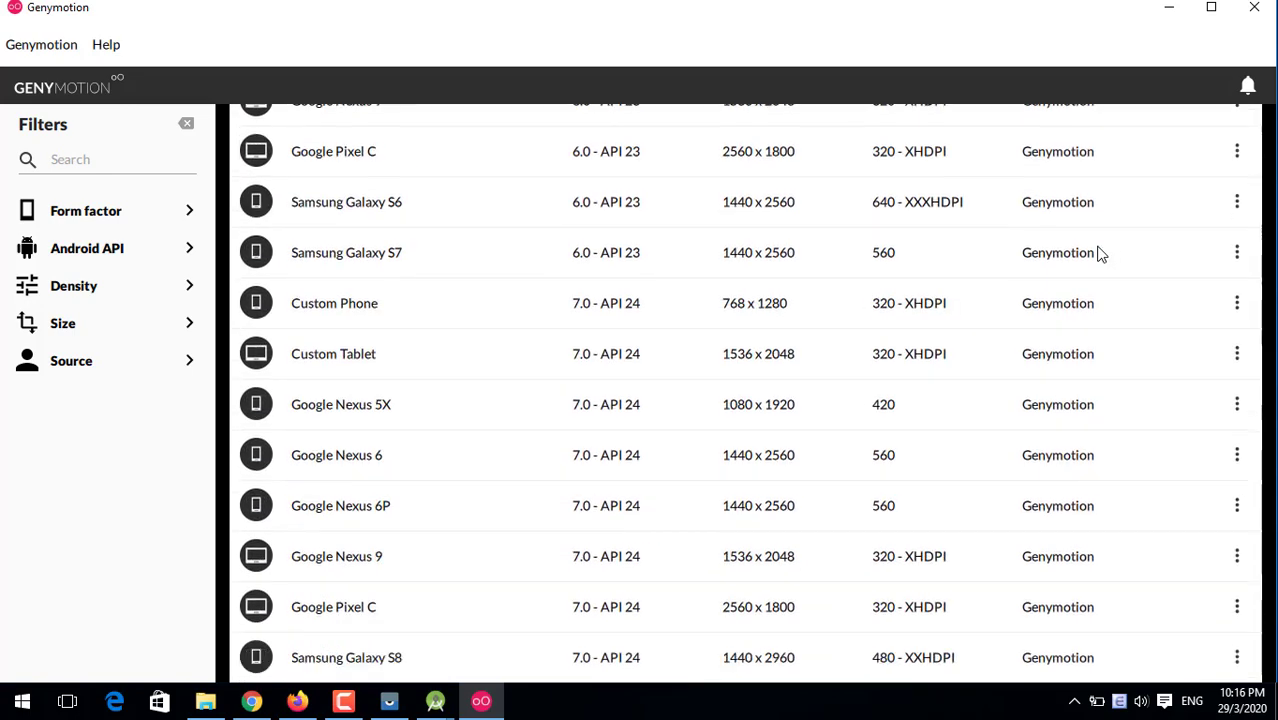
scroll(1098, 250, "down", 6)
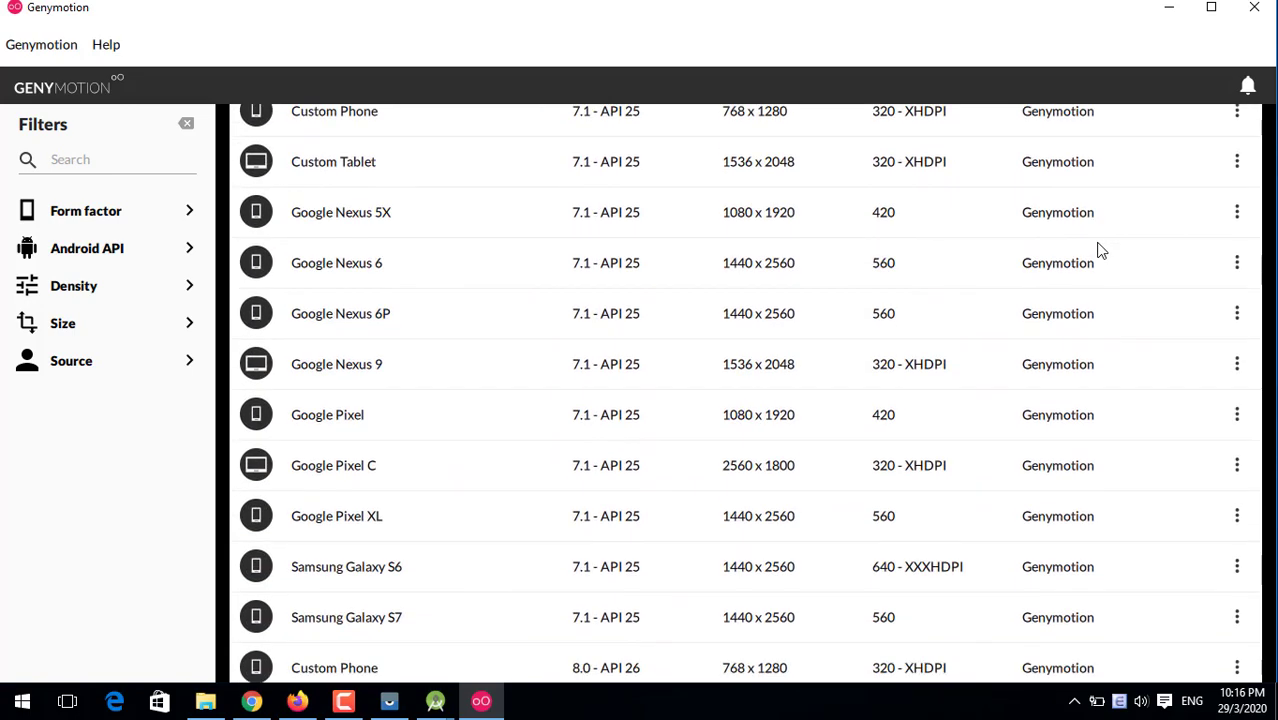
scroll(1097, 247, "down", 6)
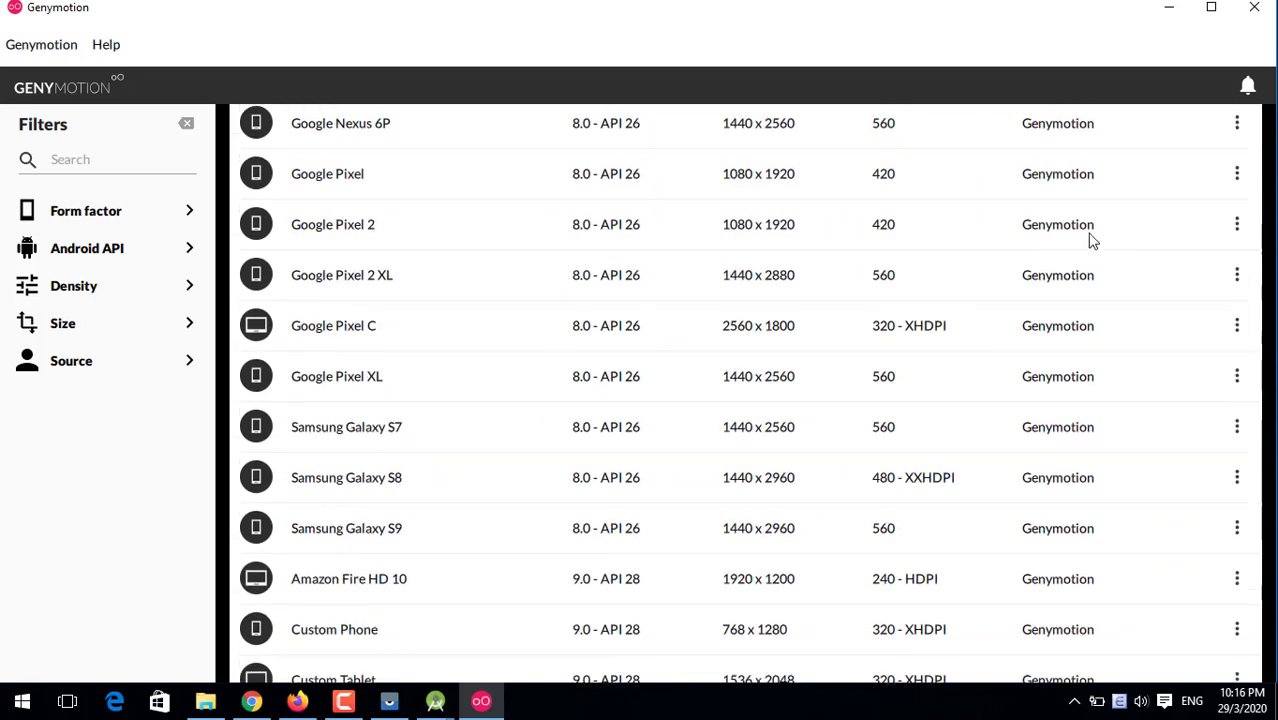
scroll(1090, 246, "down", 5)
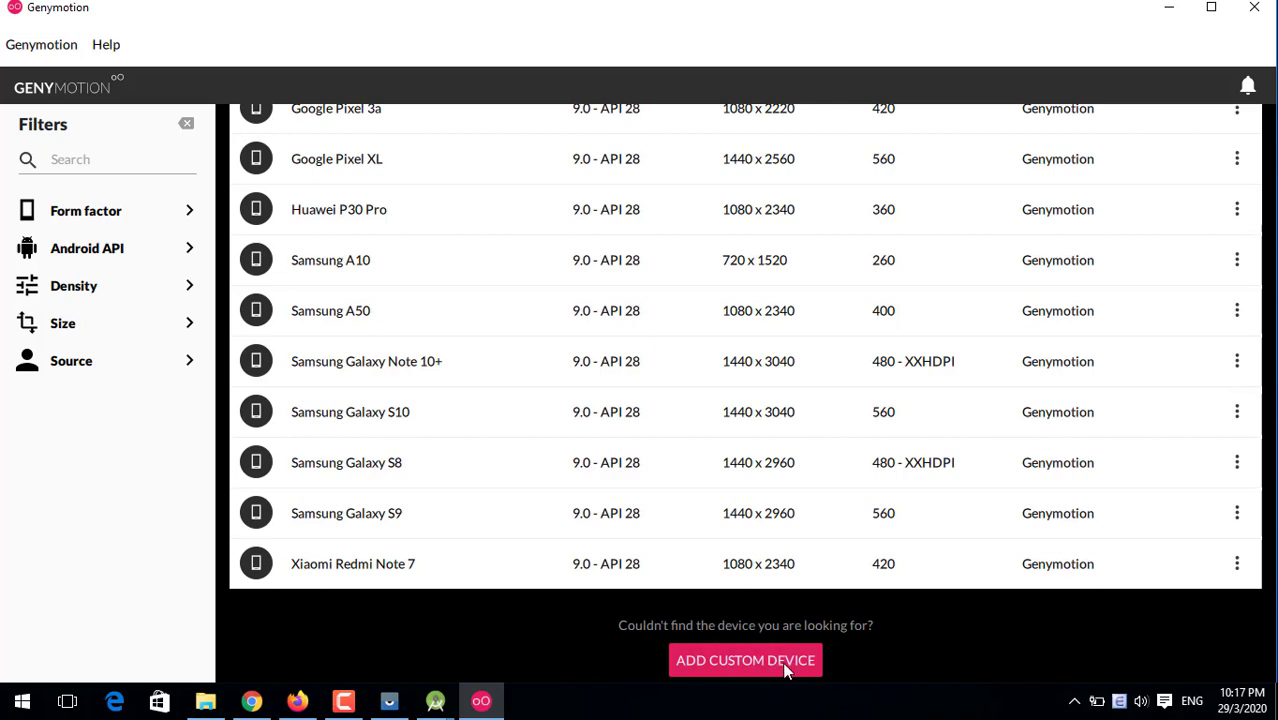
Examine the display, system, Android and network options for adding a custom device, and close the dialog without installing
left_click(753, 663)
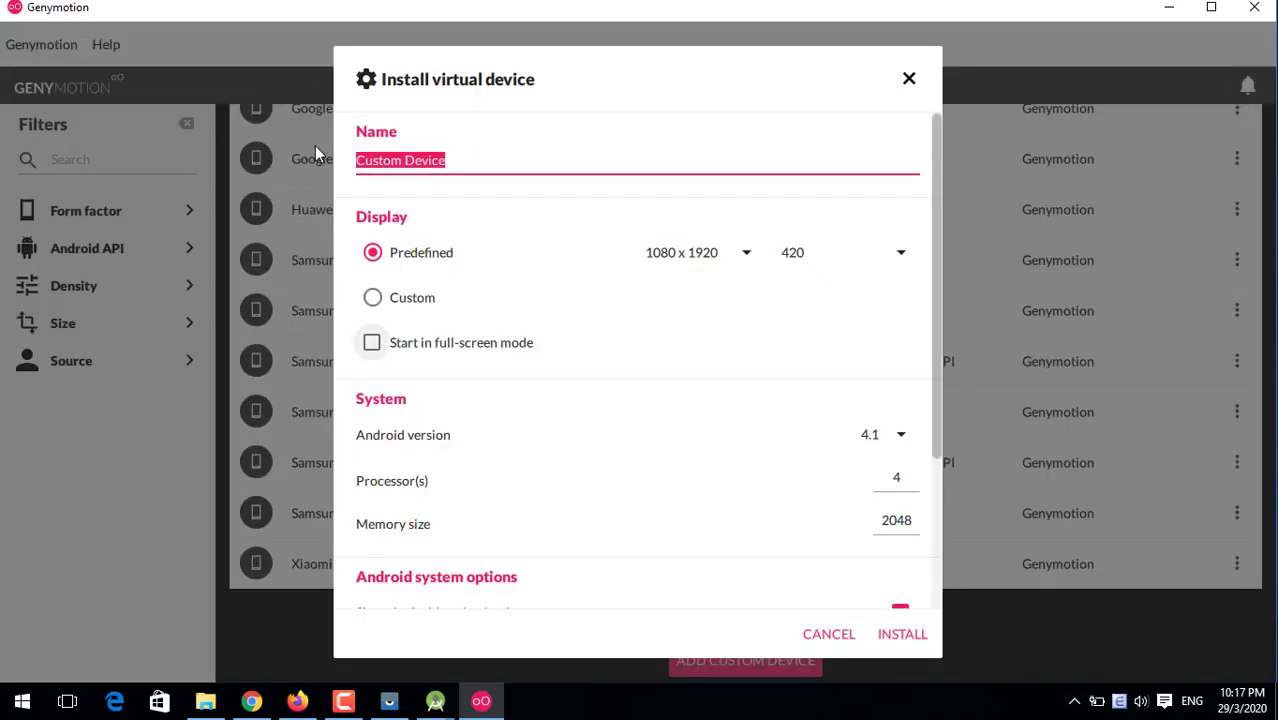
left_click(480, 161)
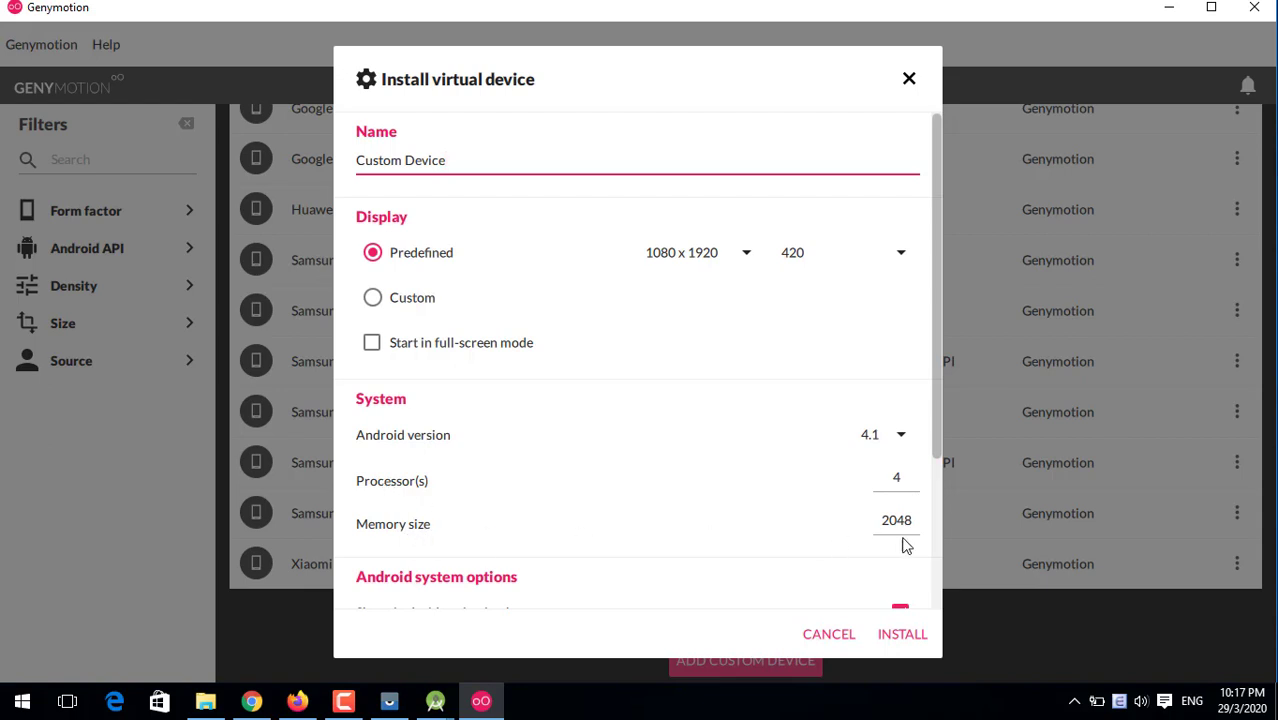
scroll(830, 495, "down", 2)
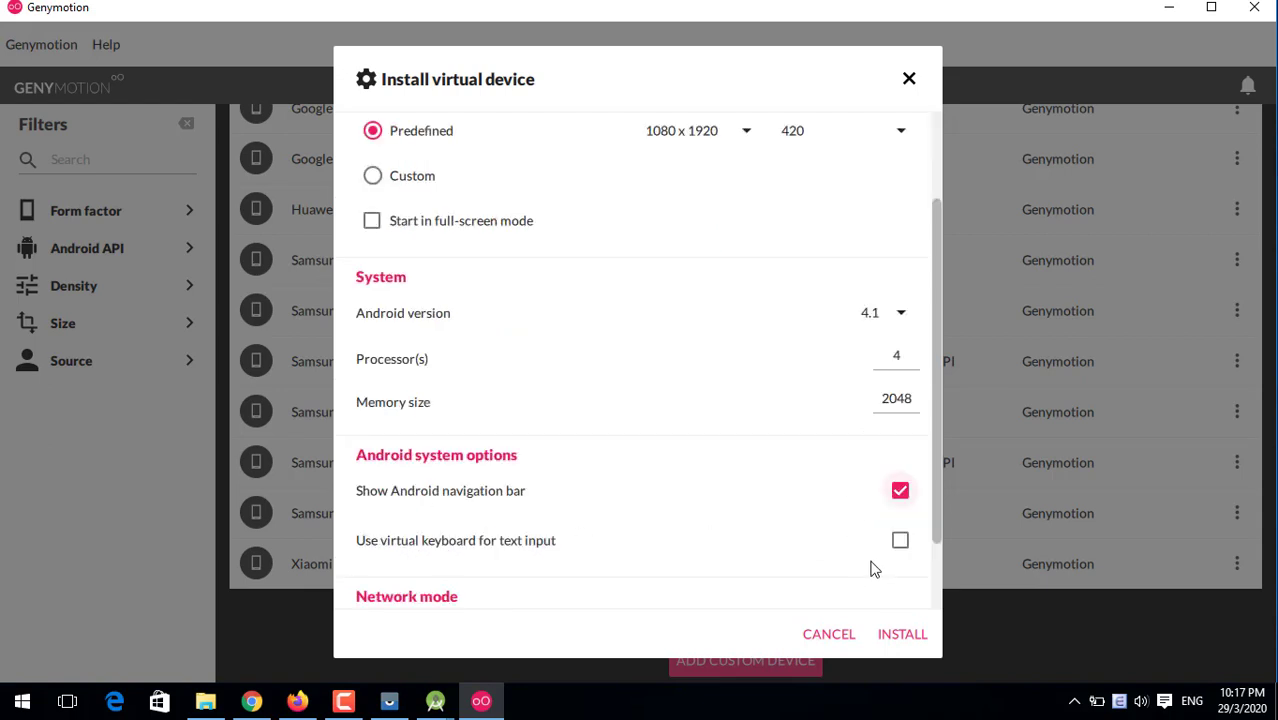
scroll(873, 558, "down", 3)
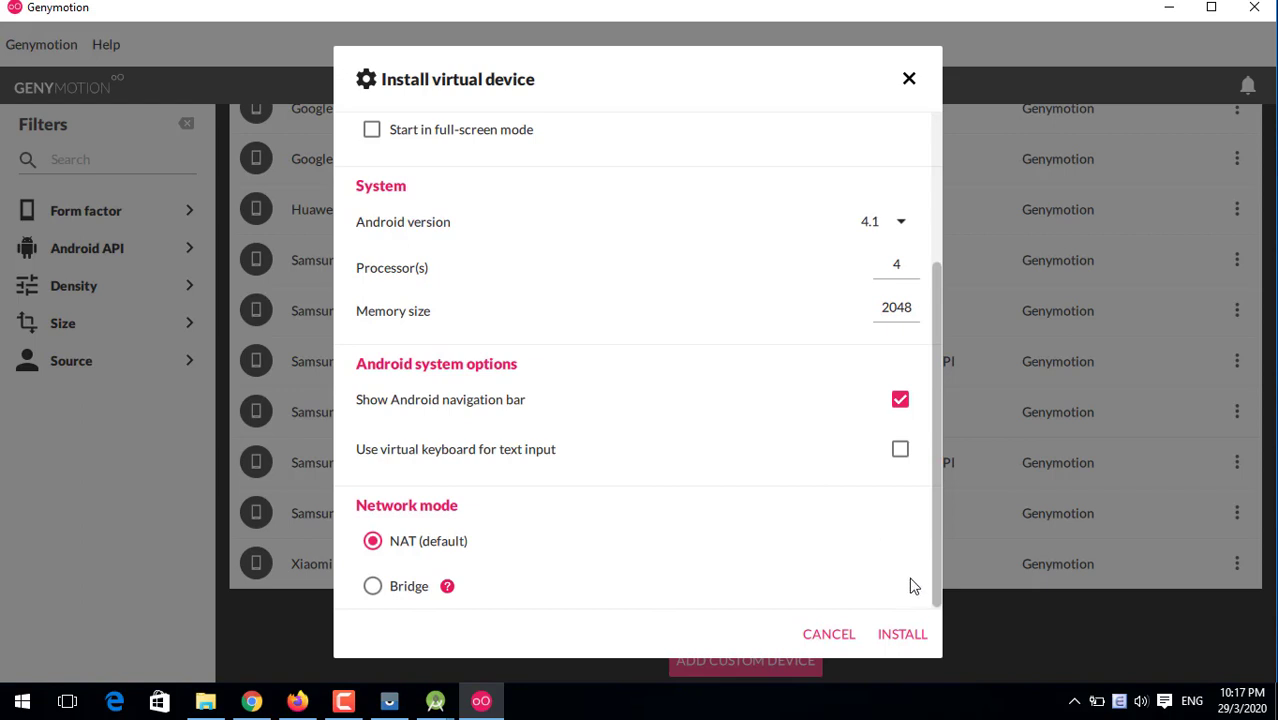
left_click(912, 80)
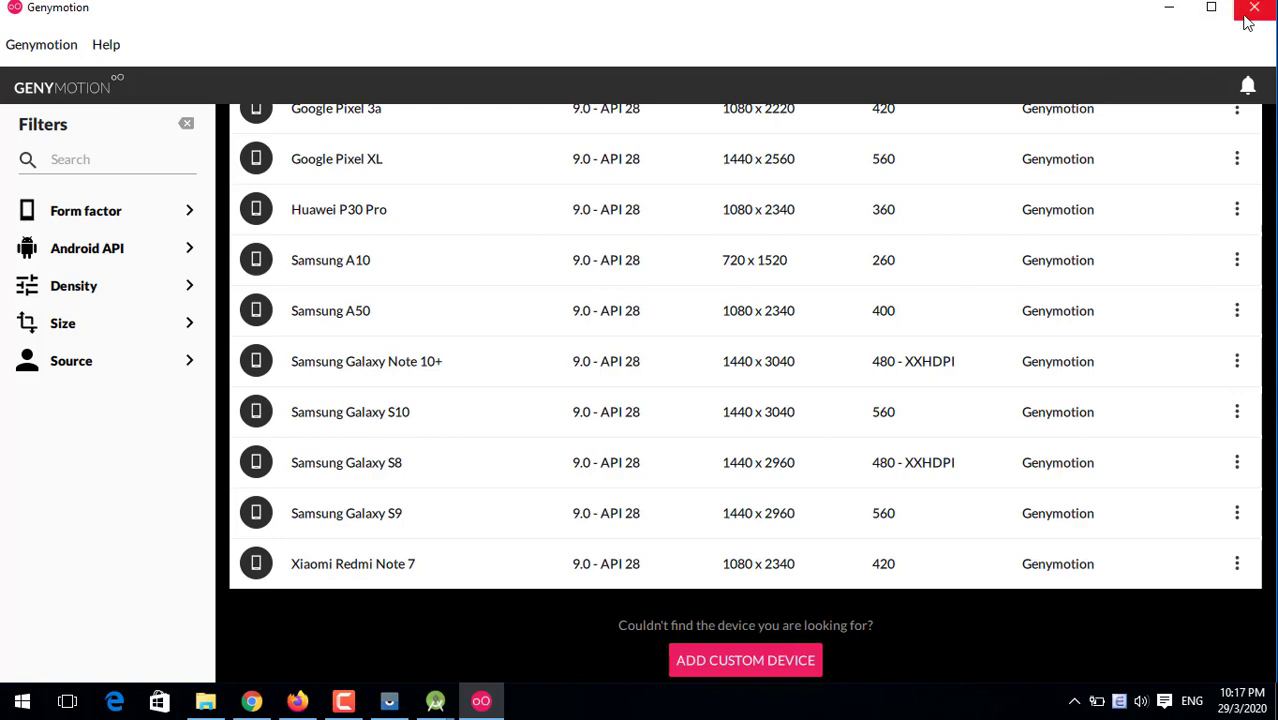
Switch to Chrome, open the BlueStacks website in a new tab, and minimize the browser
left_click(1169, 12)
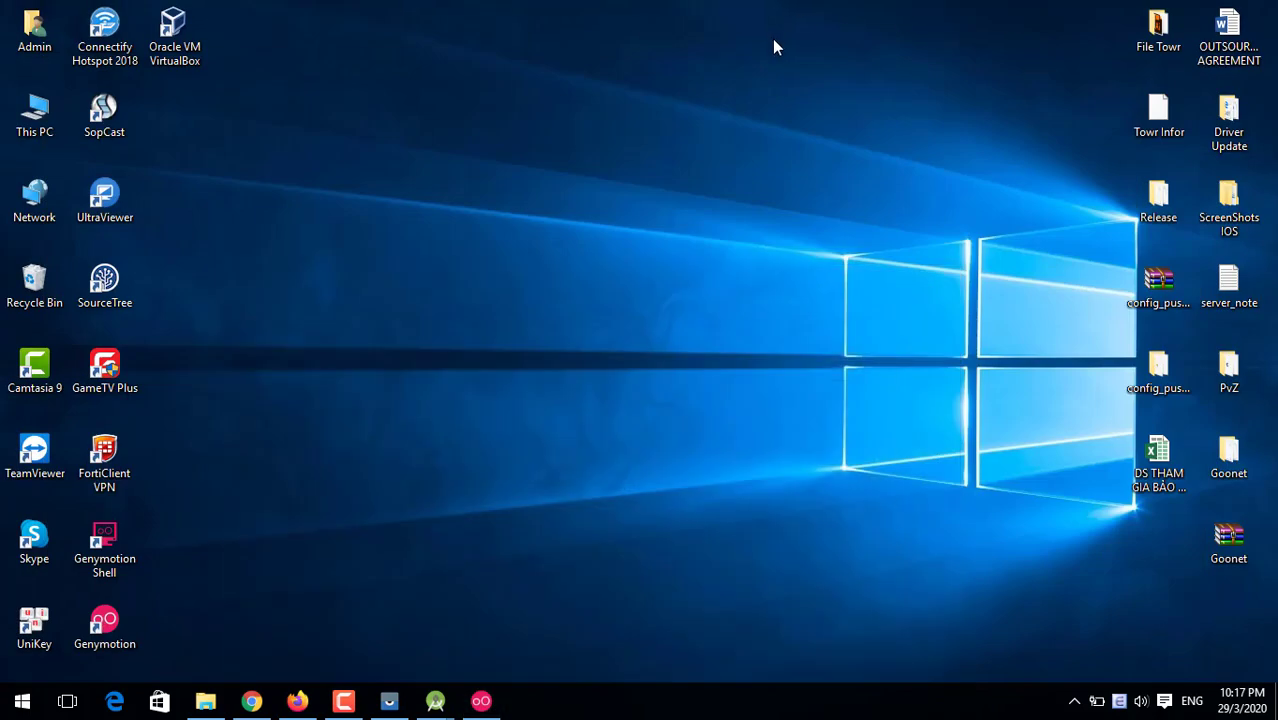
left_click(252, 700)
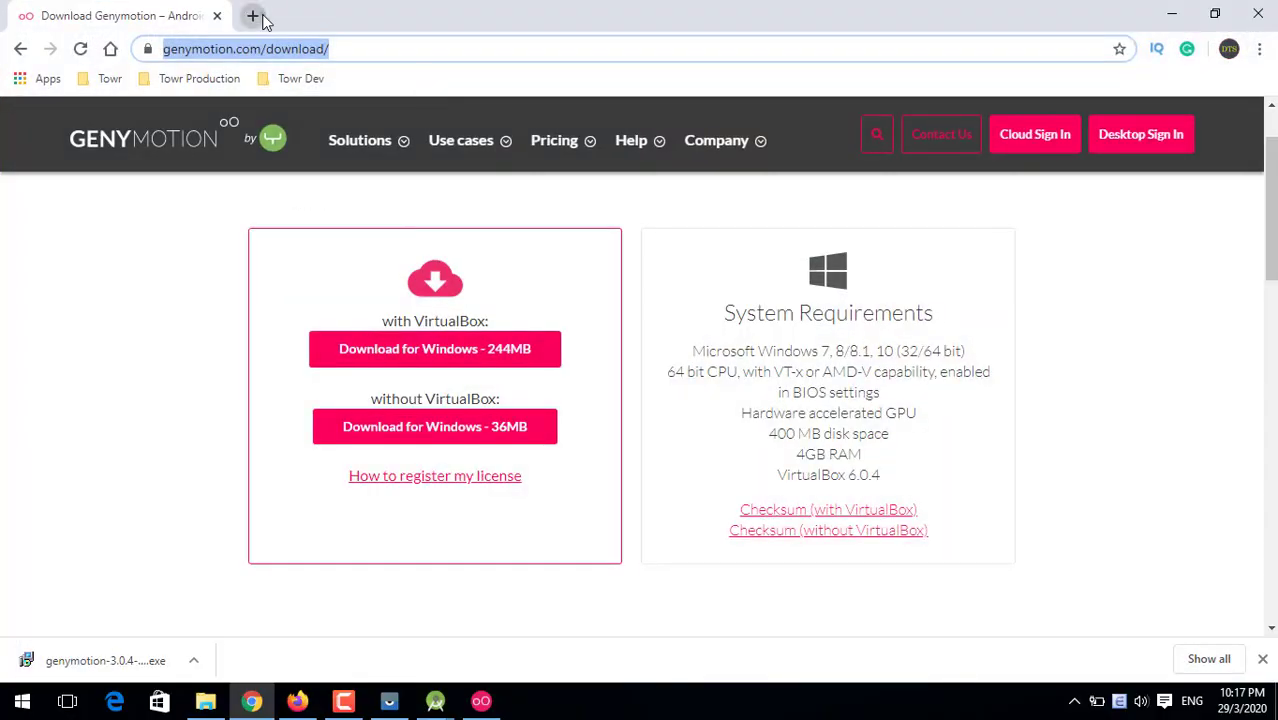
left_click(251, 15)
type("blu")
key("Return")
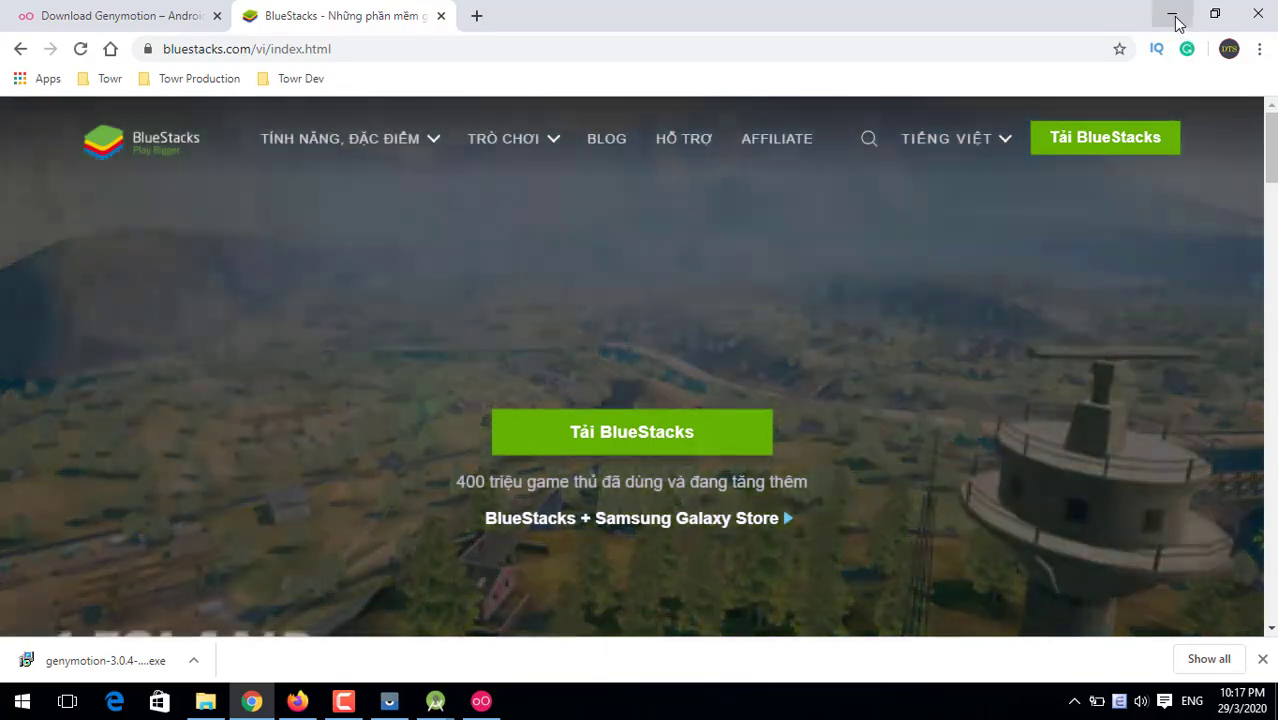
left_click(1172, 14)
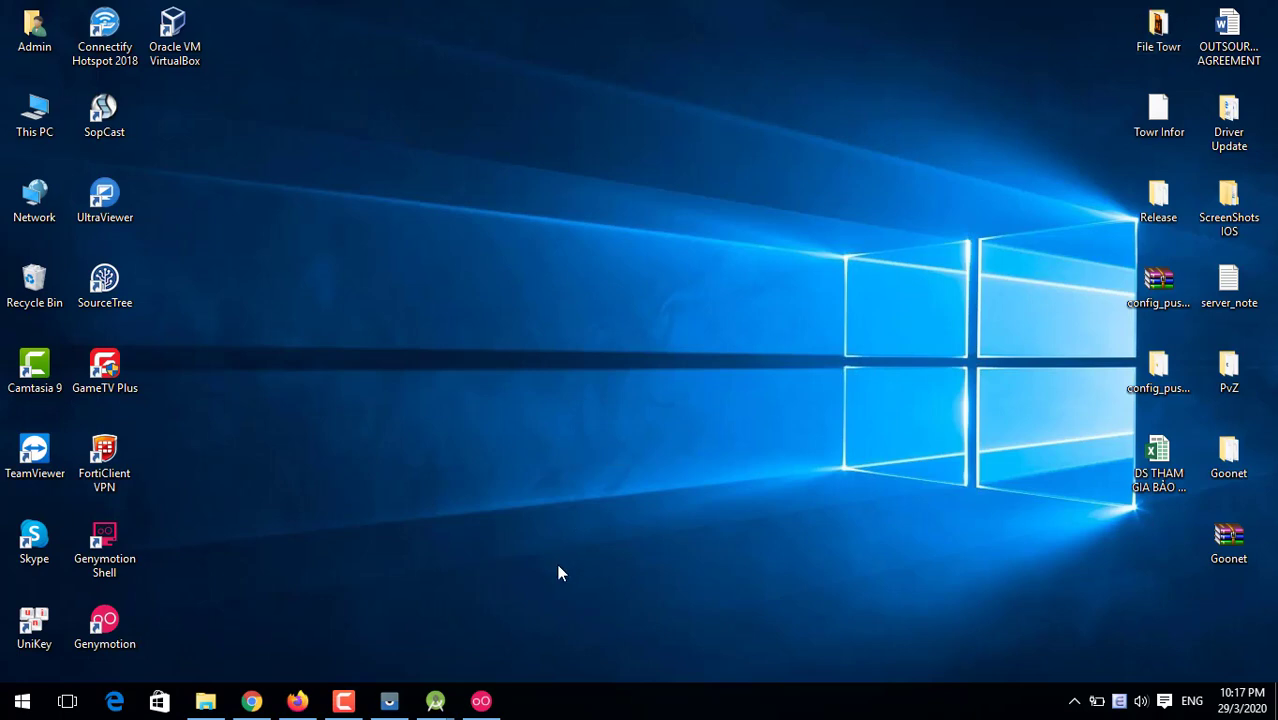
Switch to the Vysor window mirroring the CPH1605 phone and move it further in from the desktop's edge
left_click(400, 704)
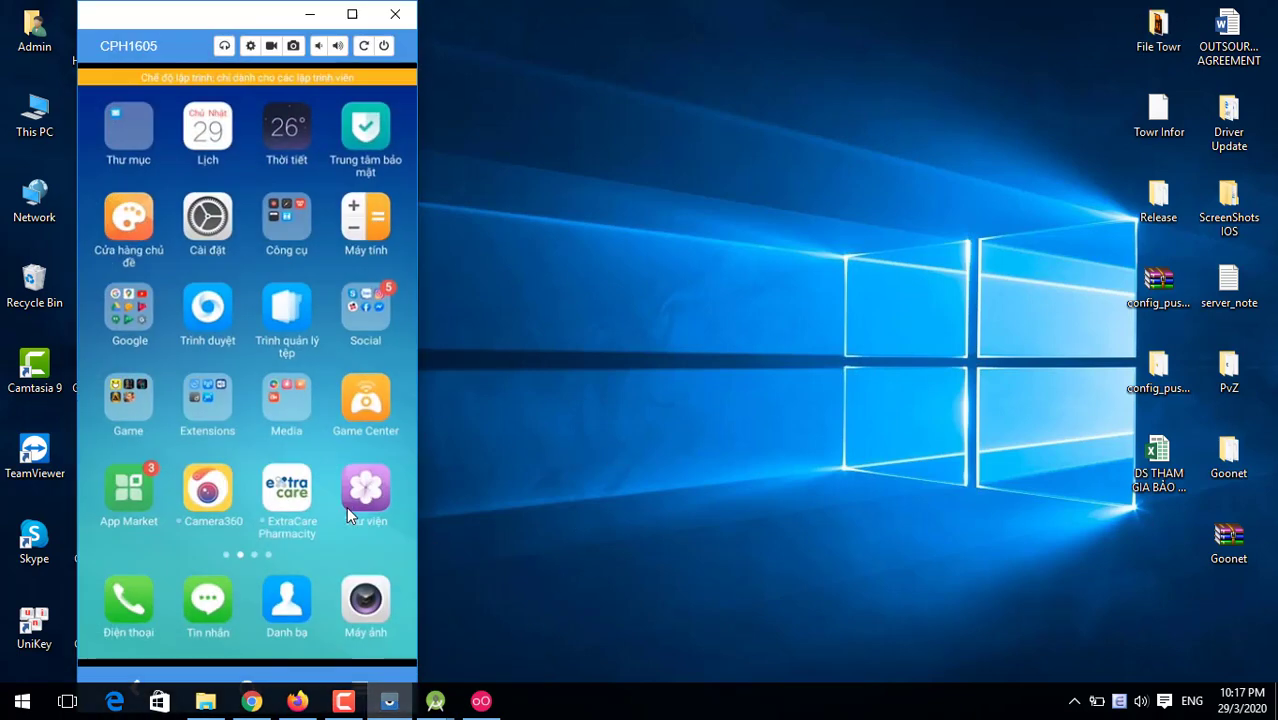
left_click_drag(197, 16, 300, 18)
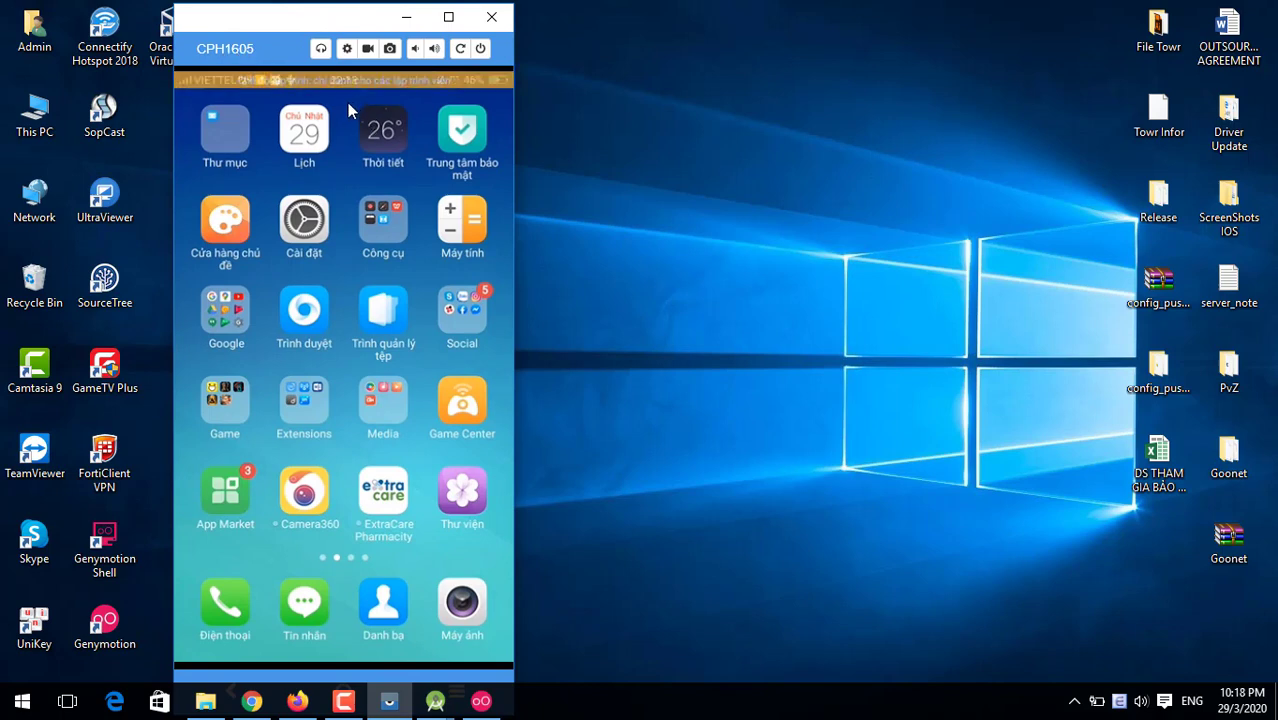
left_click(435, 700)
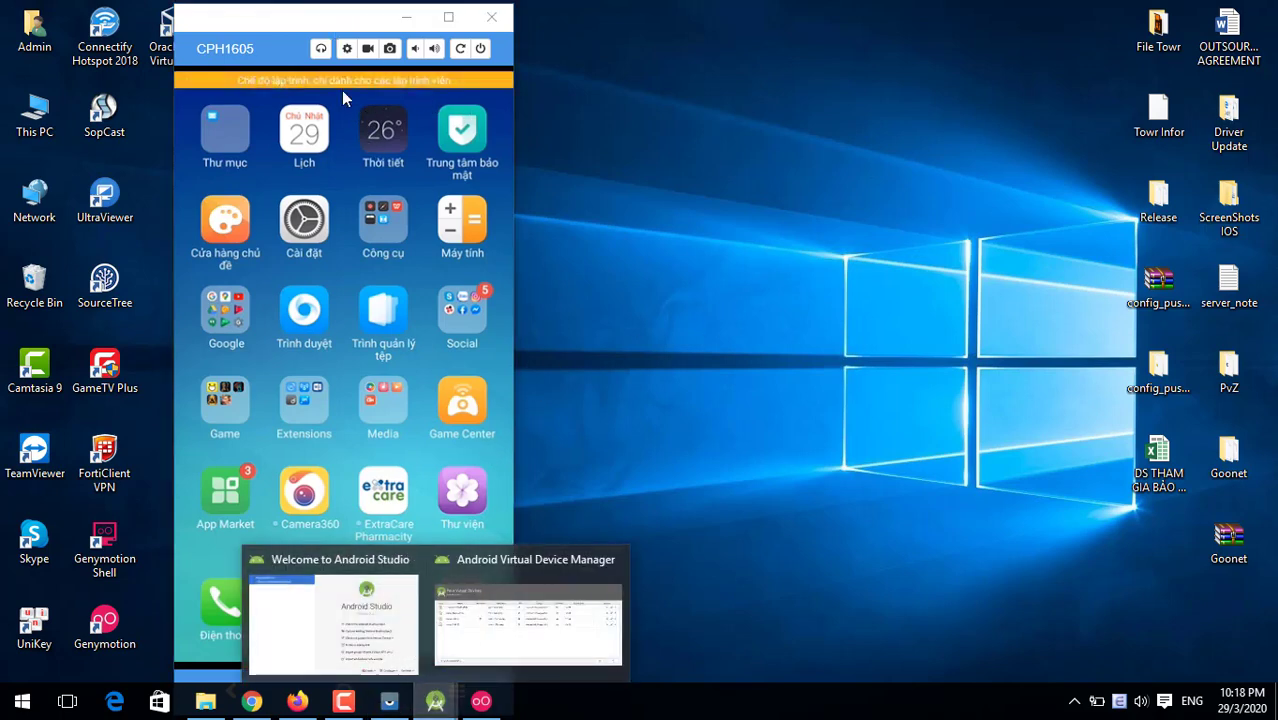
left_click(402, 592)
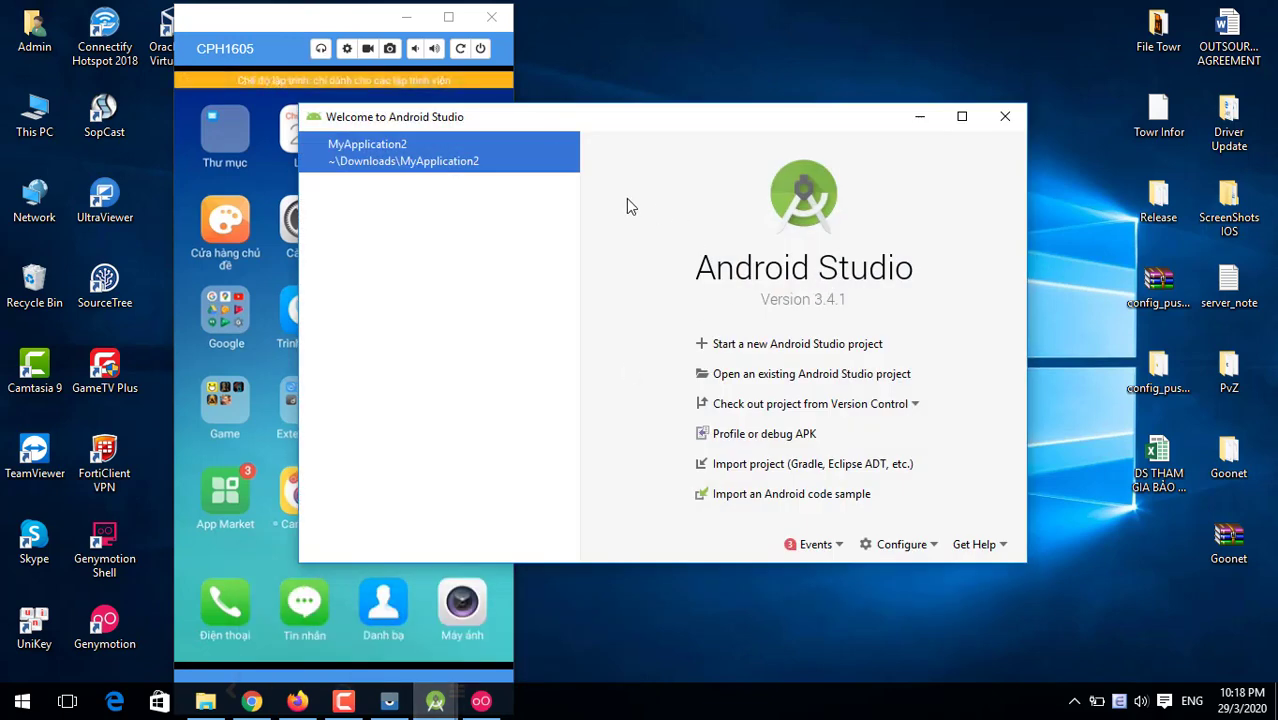
left_click(916, 117)
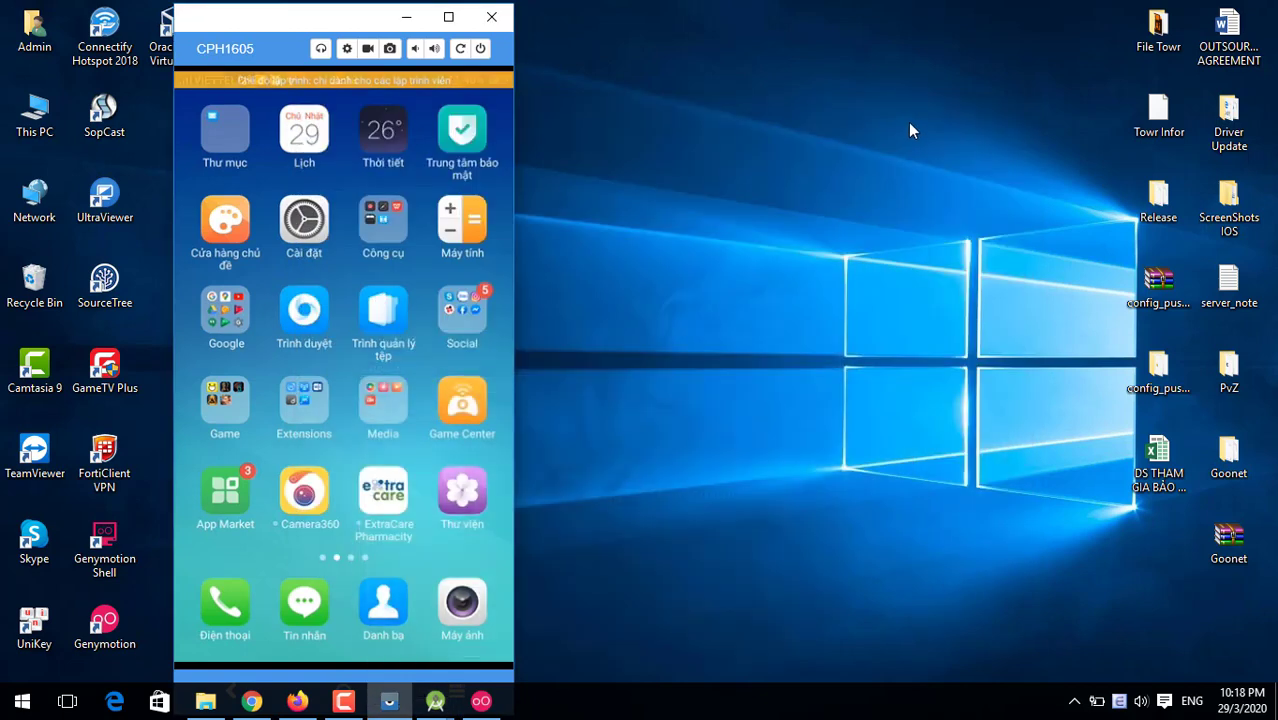
Switch to Android Studio, open the recent project MyApplication2, and hide the build output
mouse_move(435, 700)
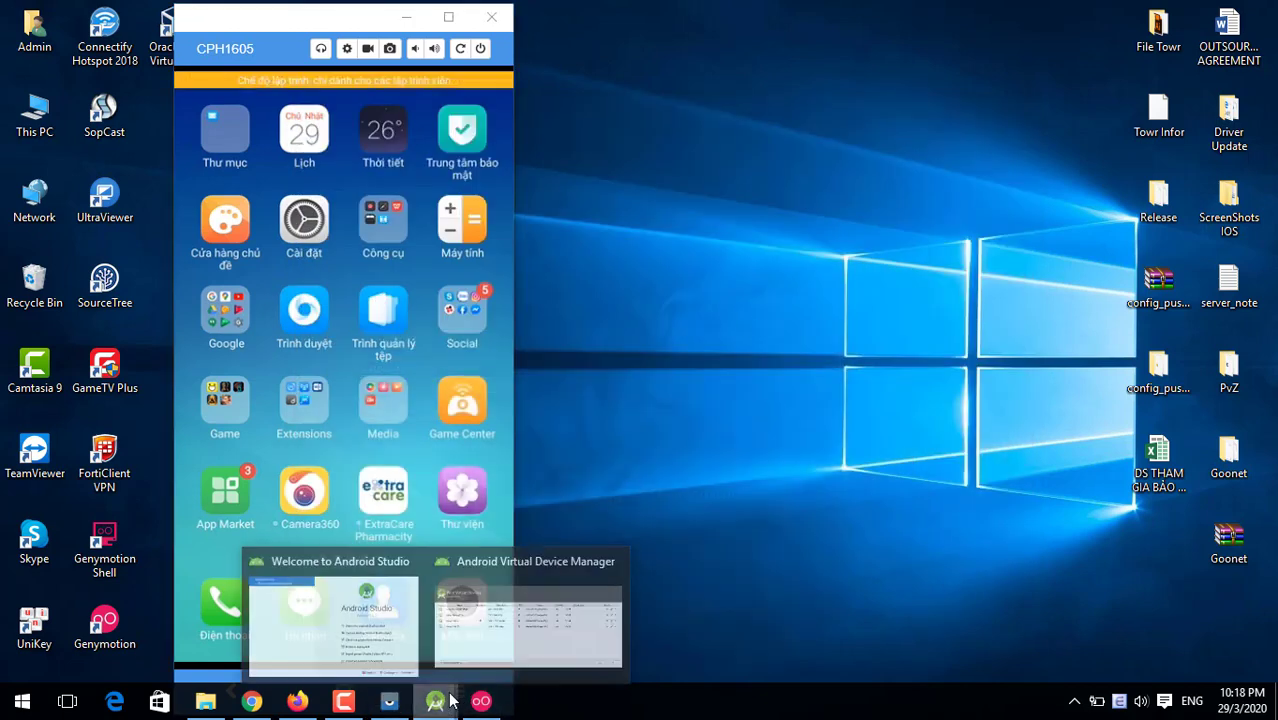
left_click(330, 640)
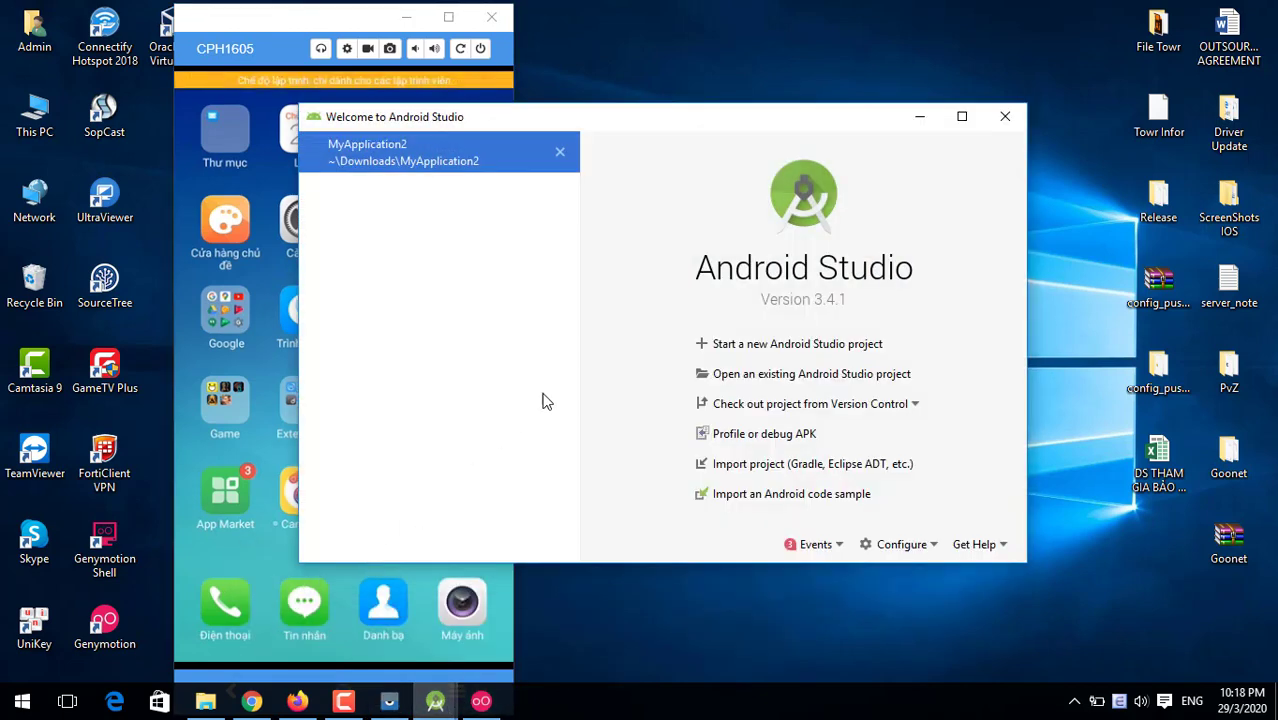
left_click(464, 155)
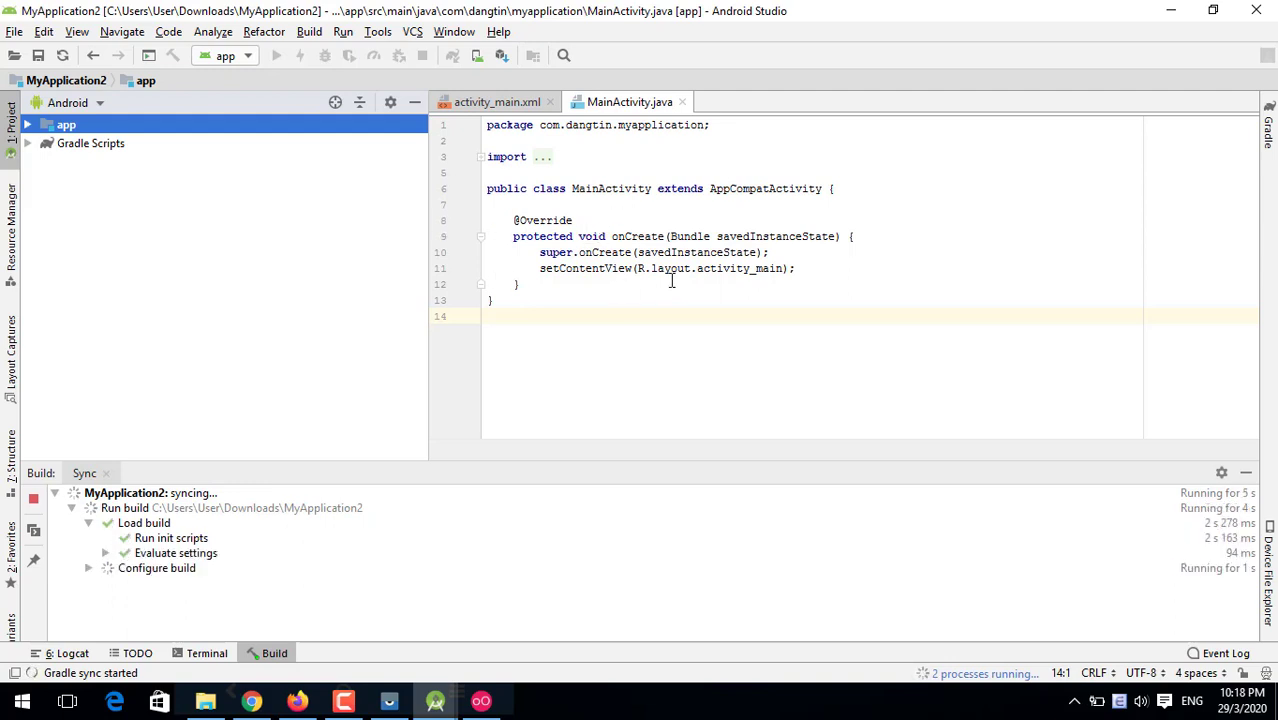
left_click(860, 237)
left_click(868, 190)
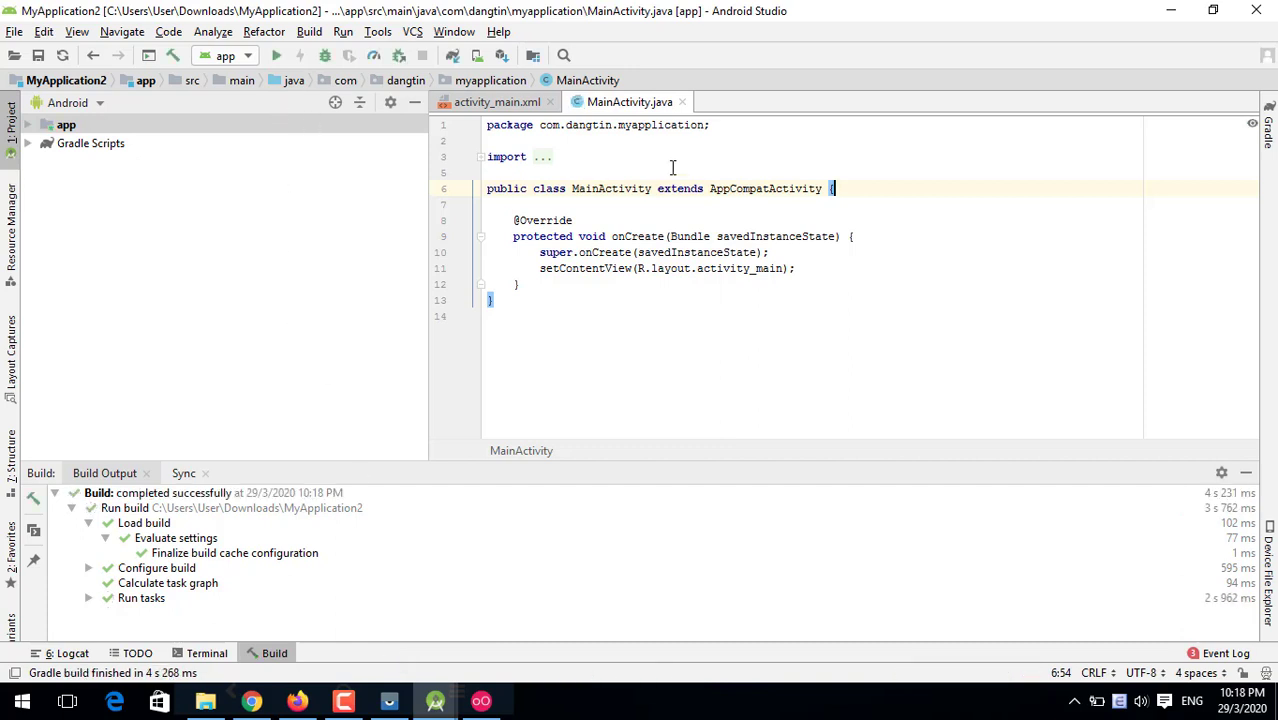
left_click(1248, 473)
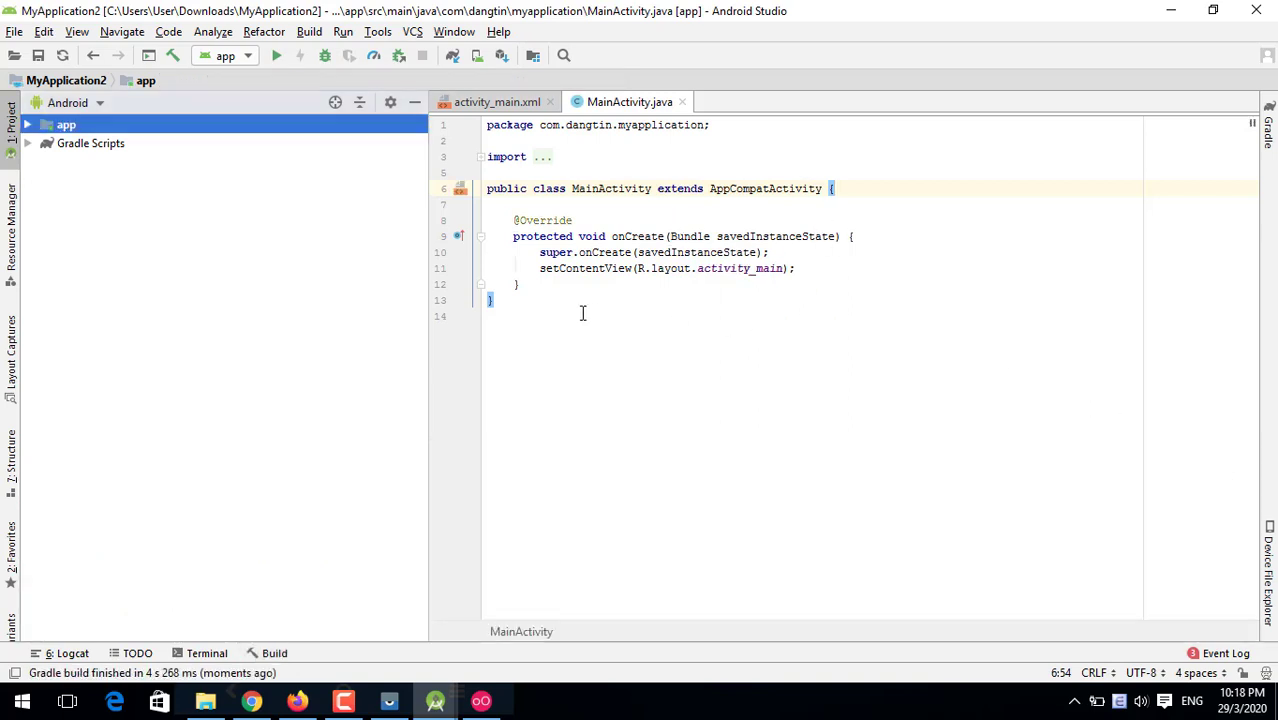
Highlight the MainActivity code, clear the selection, and run the app to bring up the deployment target choices
left_click_drag(494, 300, 463, 122)
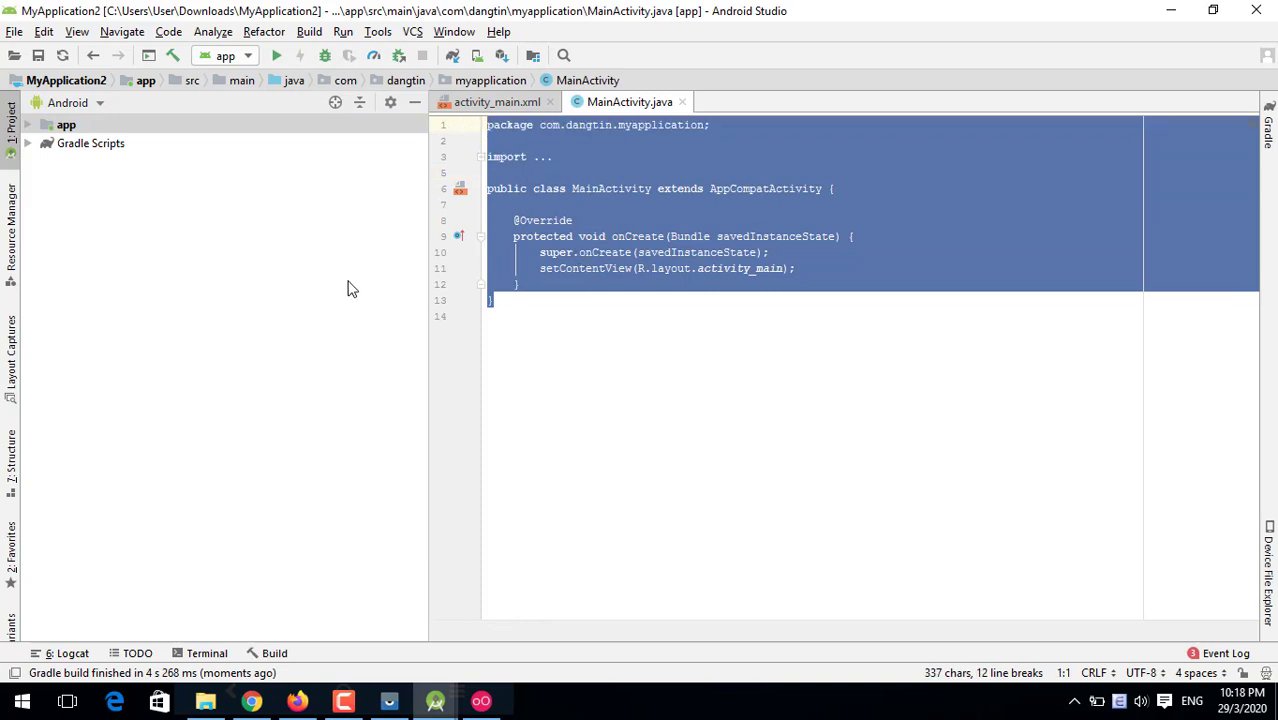
left_click(965, 222)
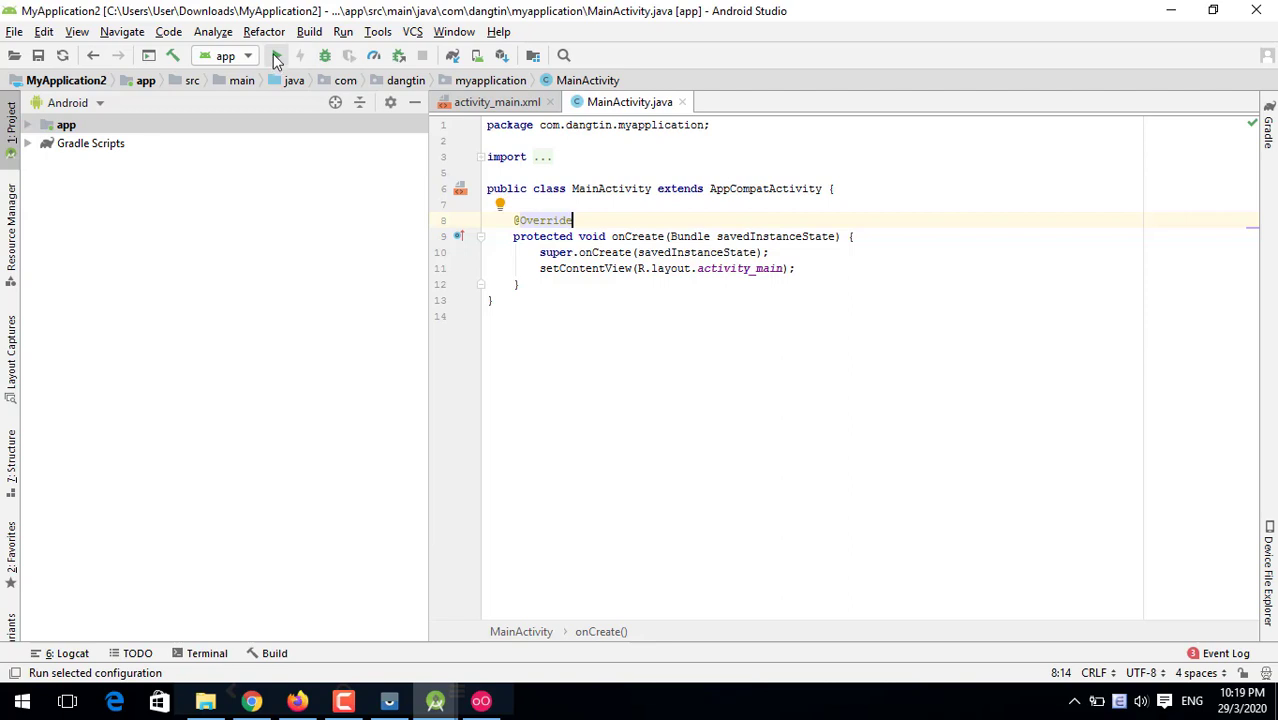
left_click(277, 57)
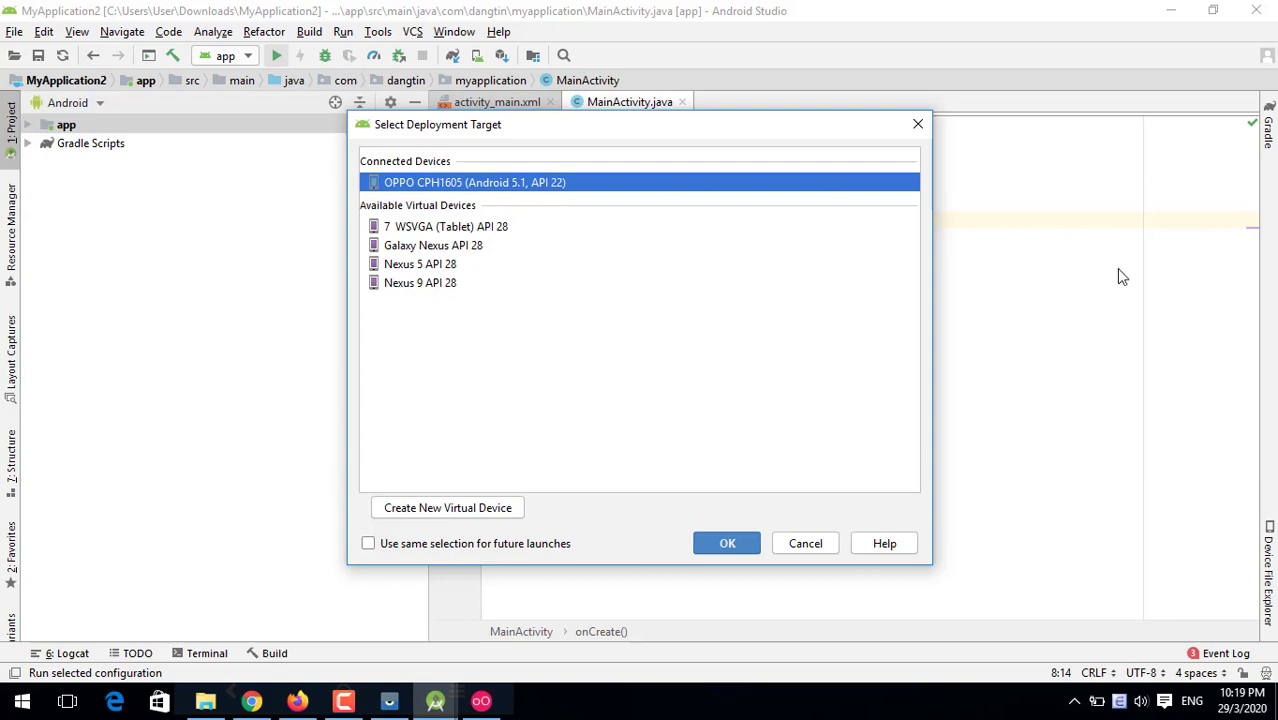
left_click(1212, 258)
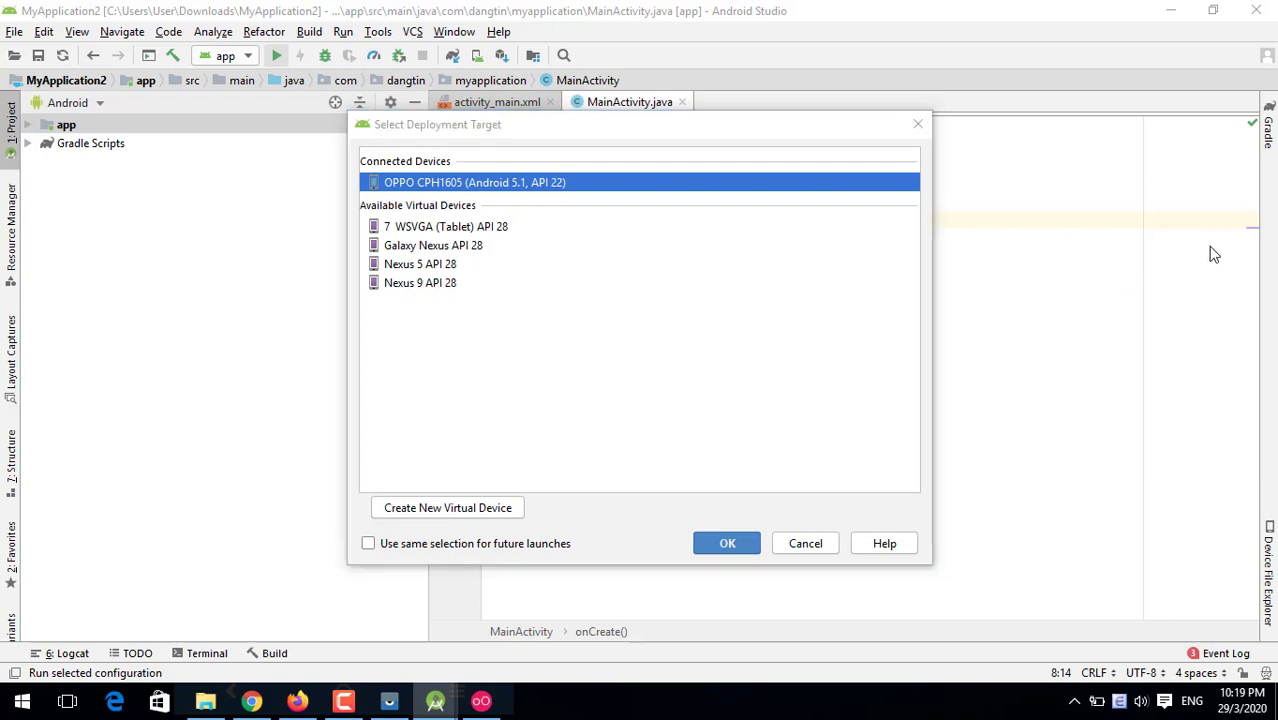
Switch to the mirrored phone and open the developer options (Tùy chọn nhà phát triển) under Cài đặt bổ sung in its settings
left_click(393, 707)
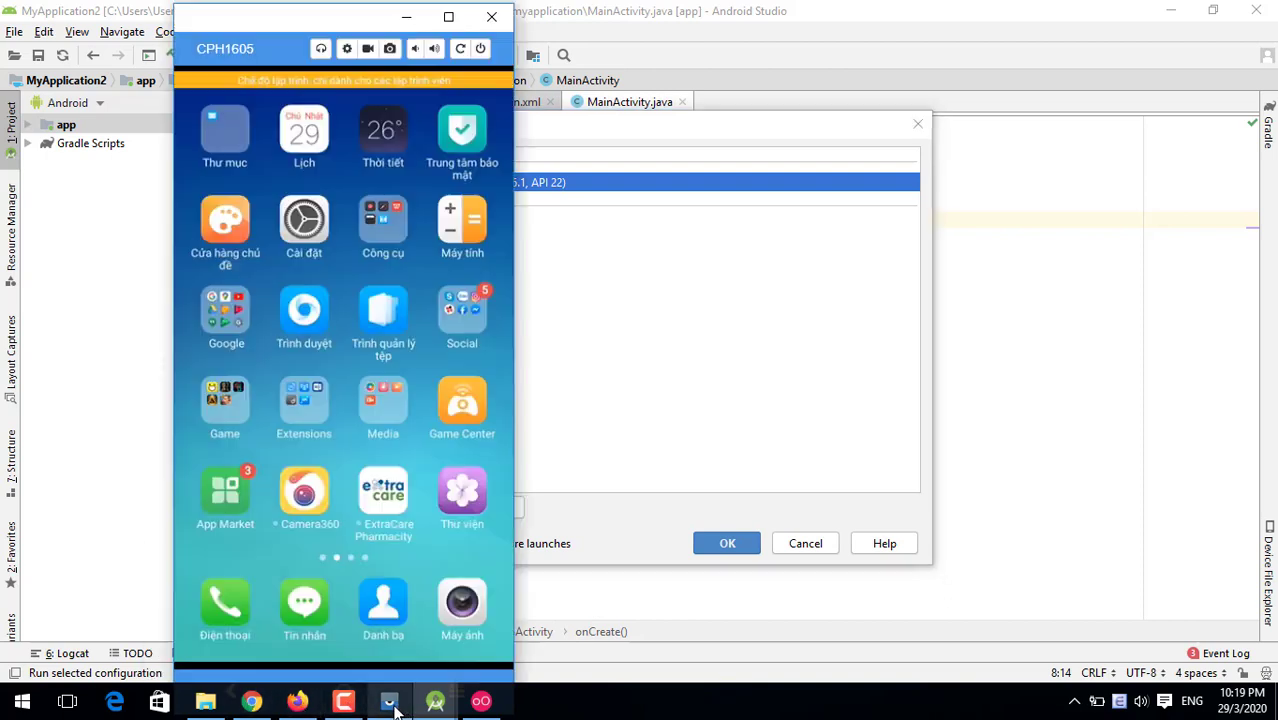
left_click(296, 234)
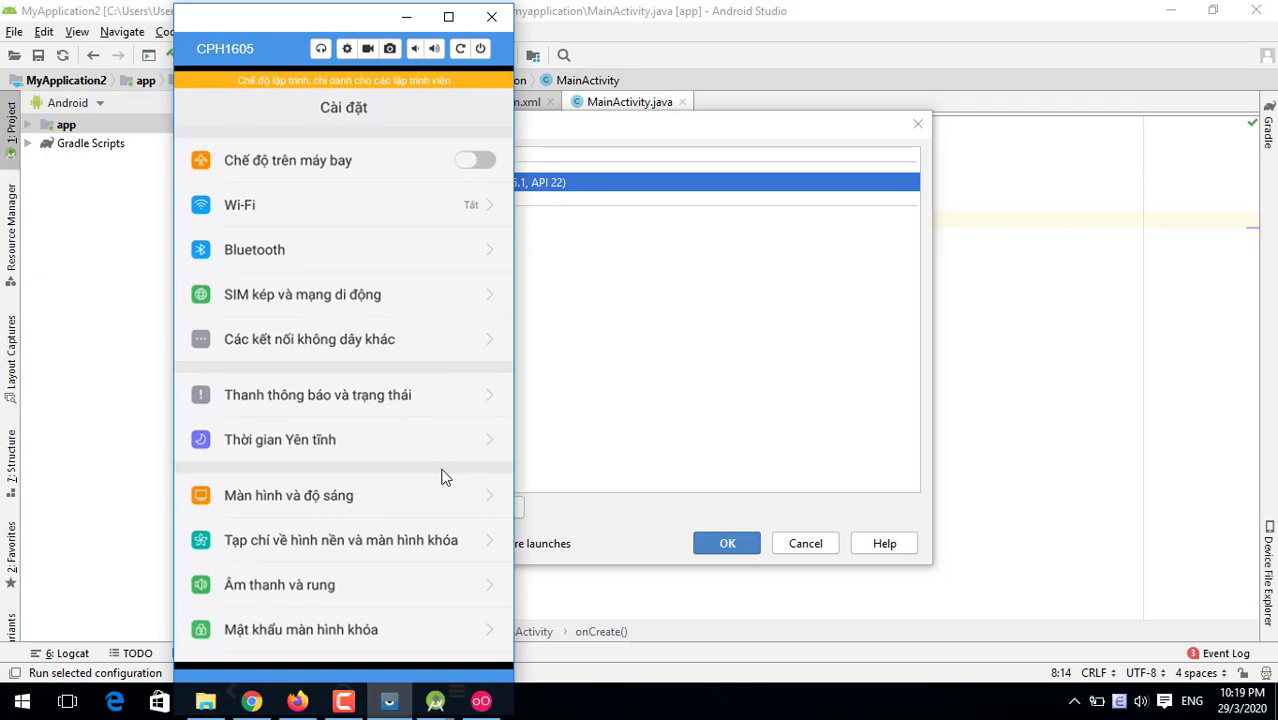
left_click_drag(442, 459, 463, 313)
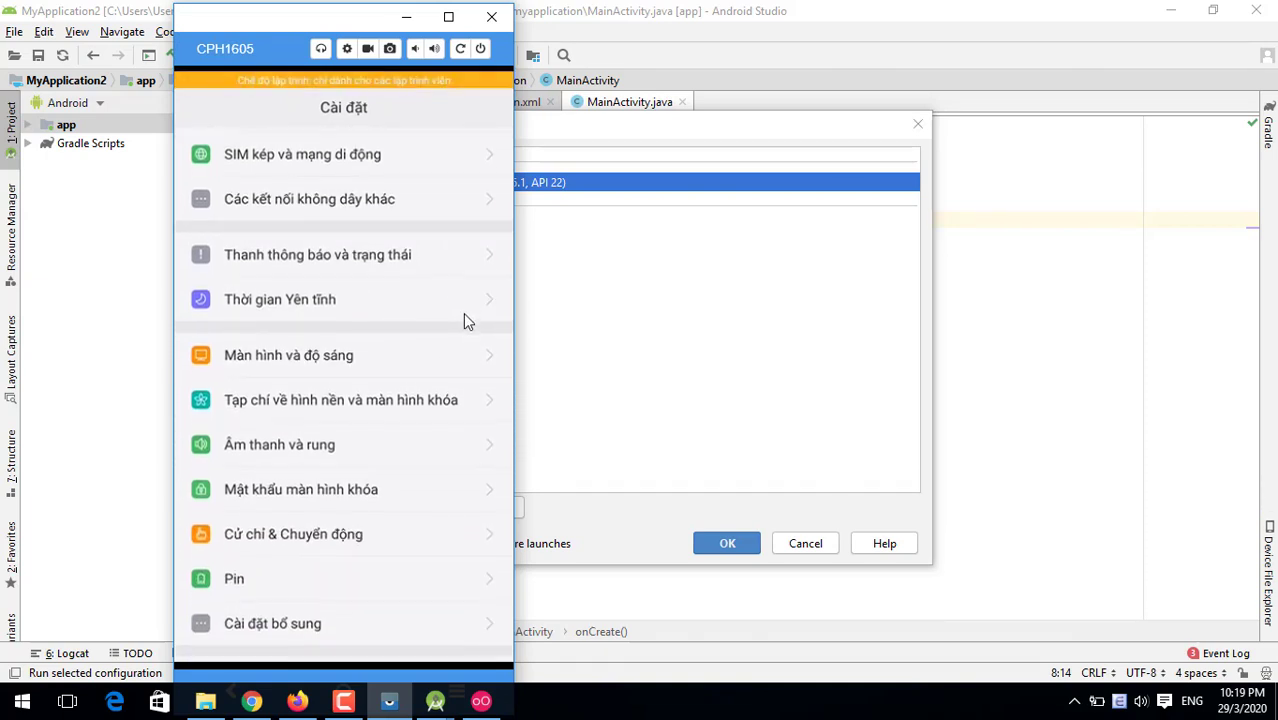
left_click(281, 620)
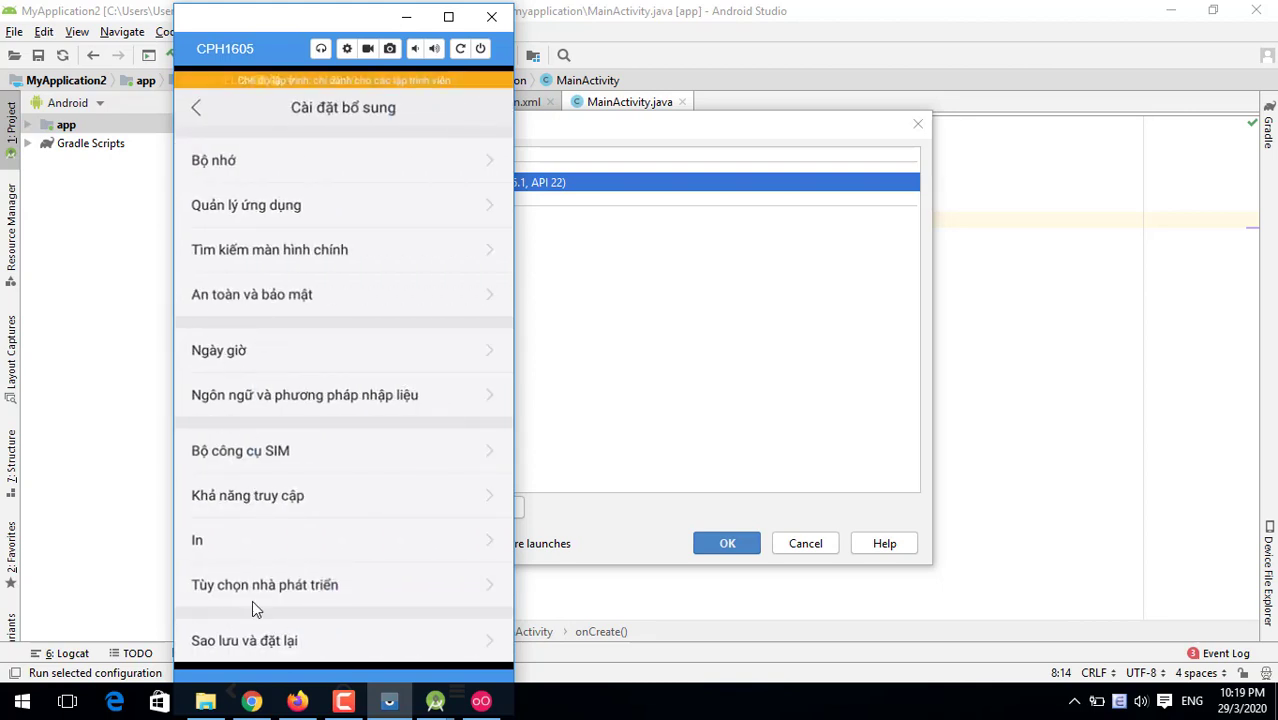
left_click(249, 588)
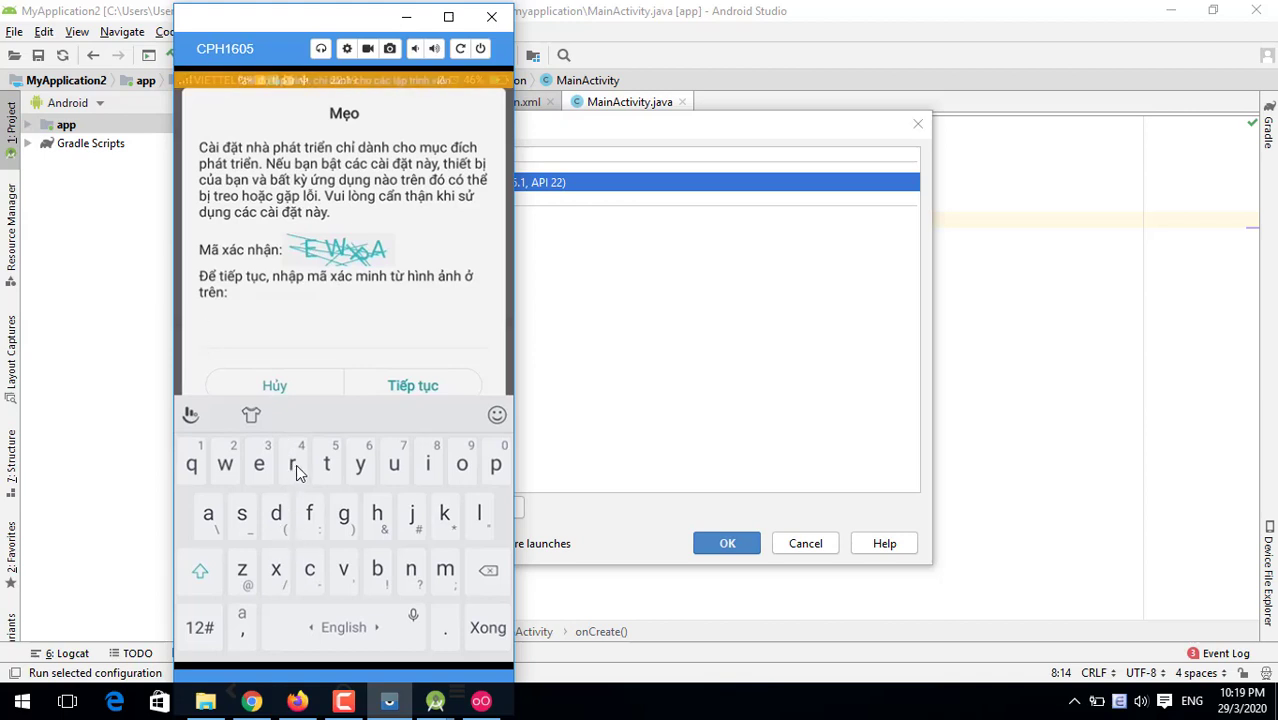
Enter the verification code from the image in capital letters and continue to the phone's developer options
double_click(201, 575)
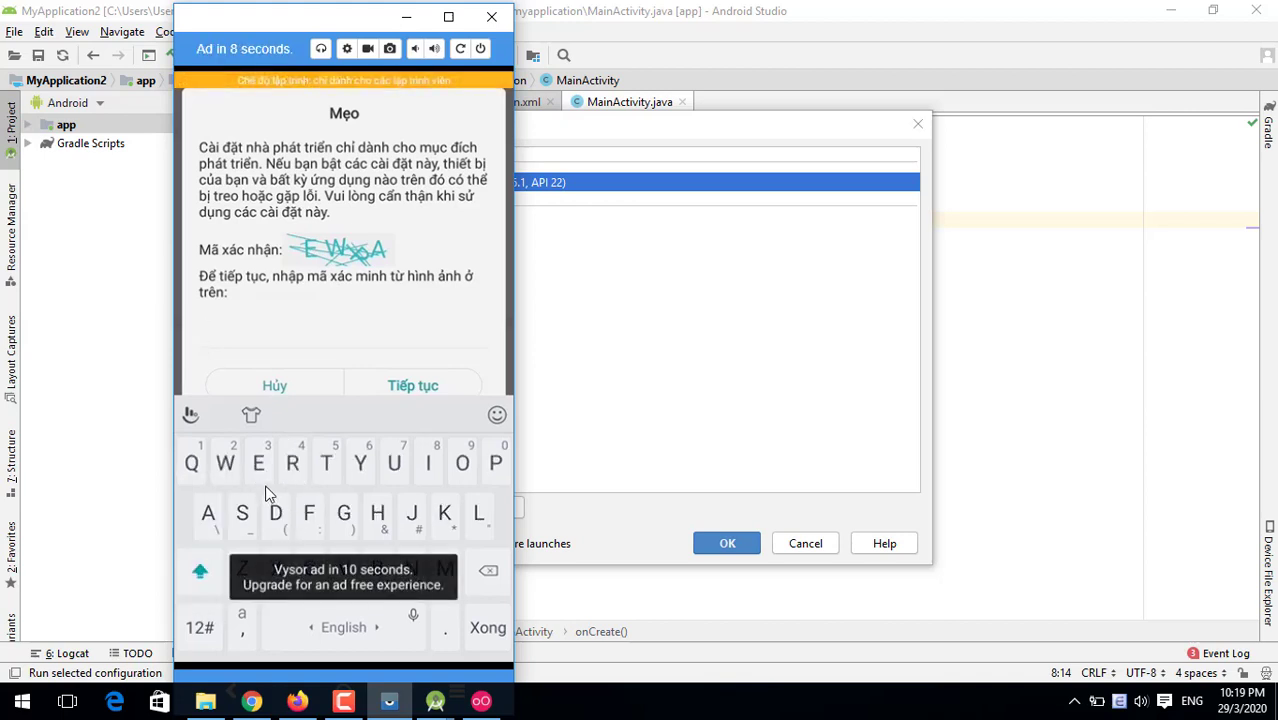
left_click(259, 465)
left_click(227, 466)
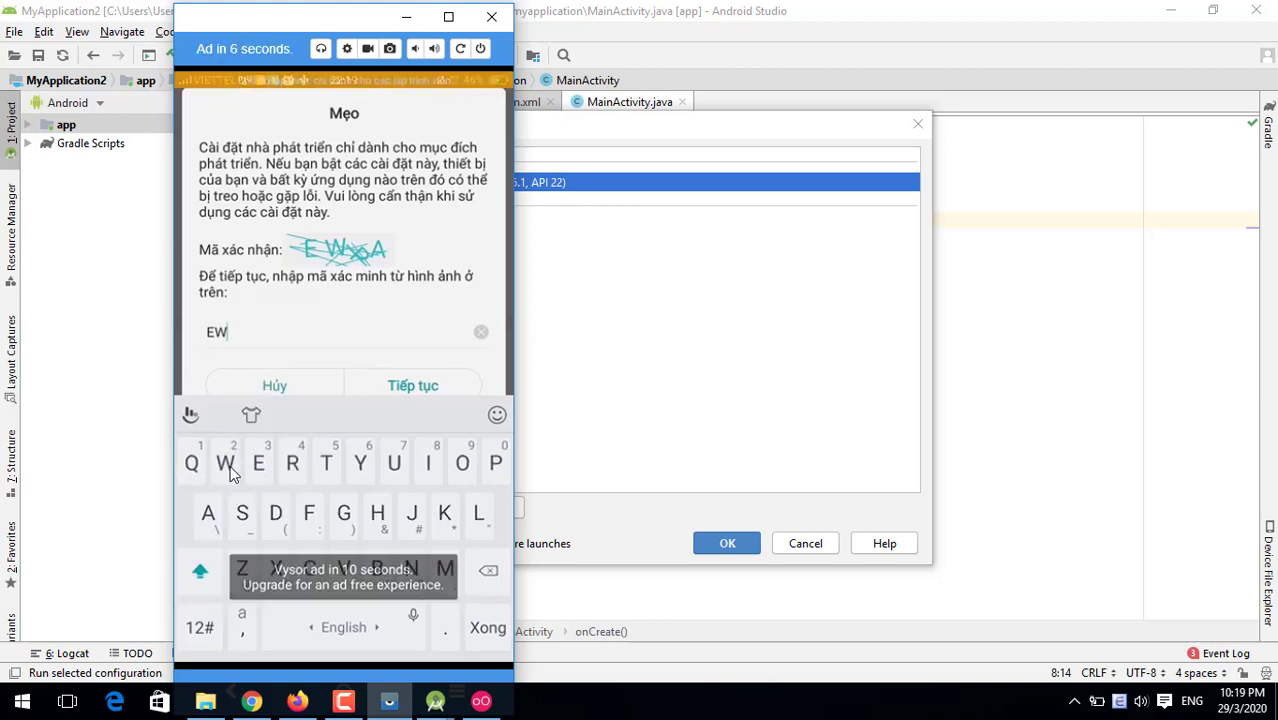
left_click(495, 463)
left_click(208, 515)
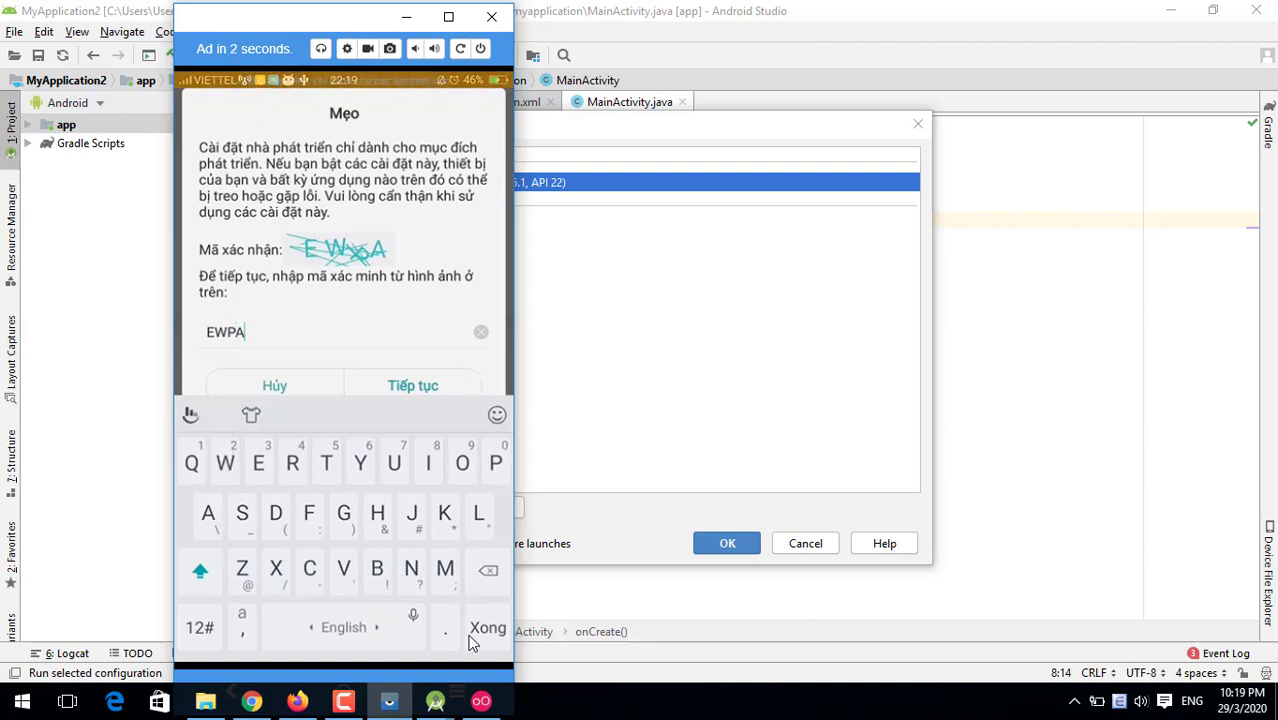
left_click(503, 622)
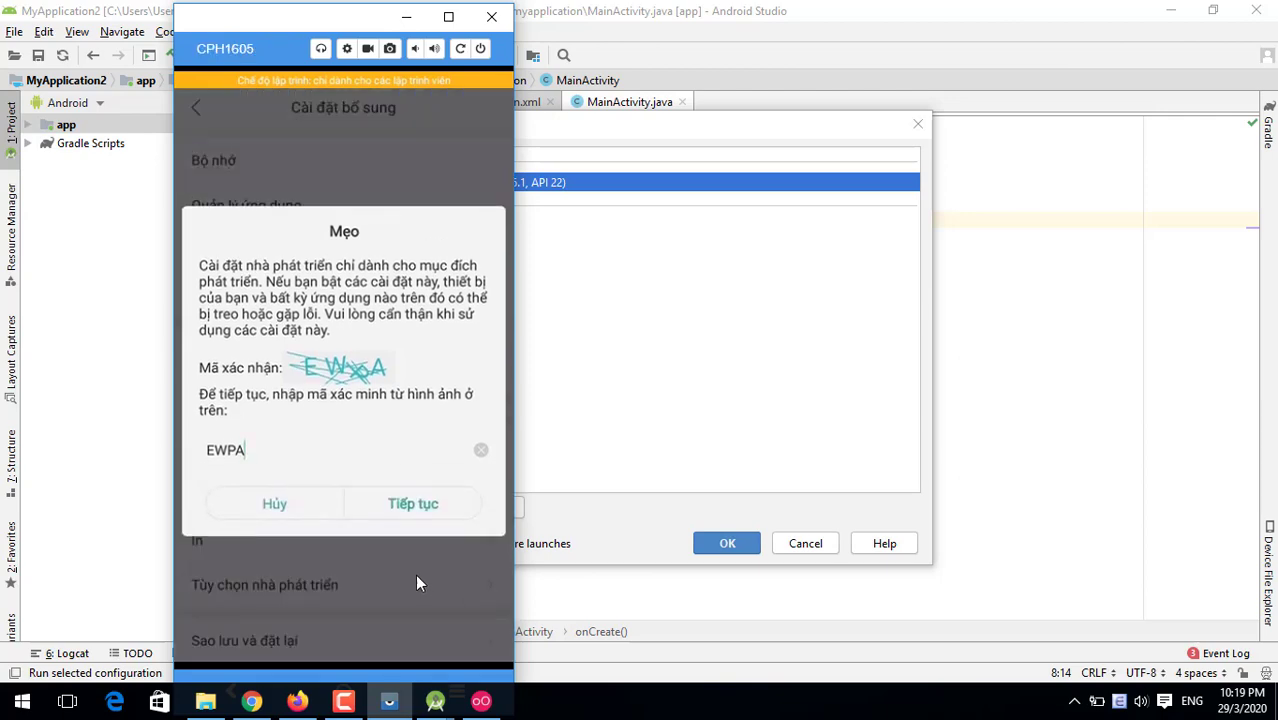
left_click(425, 507)
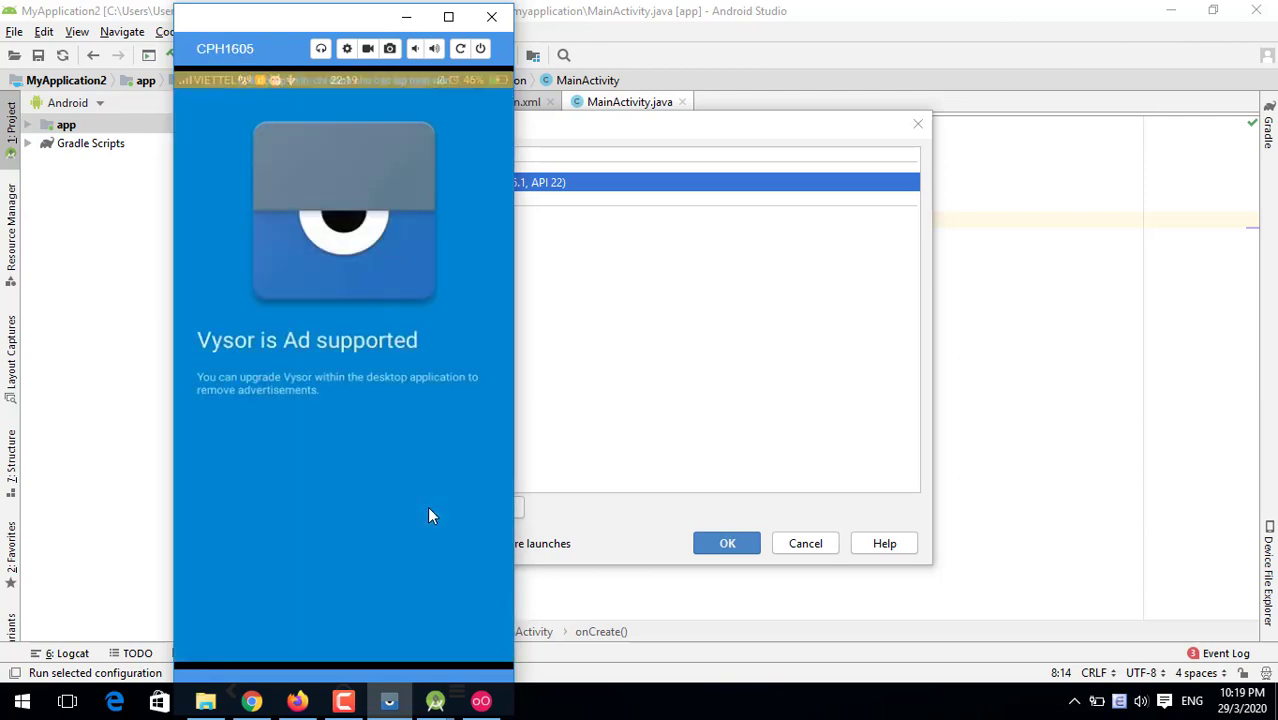